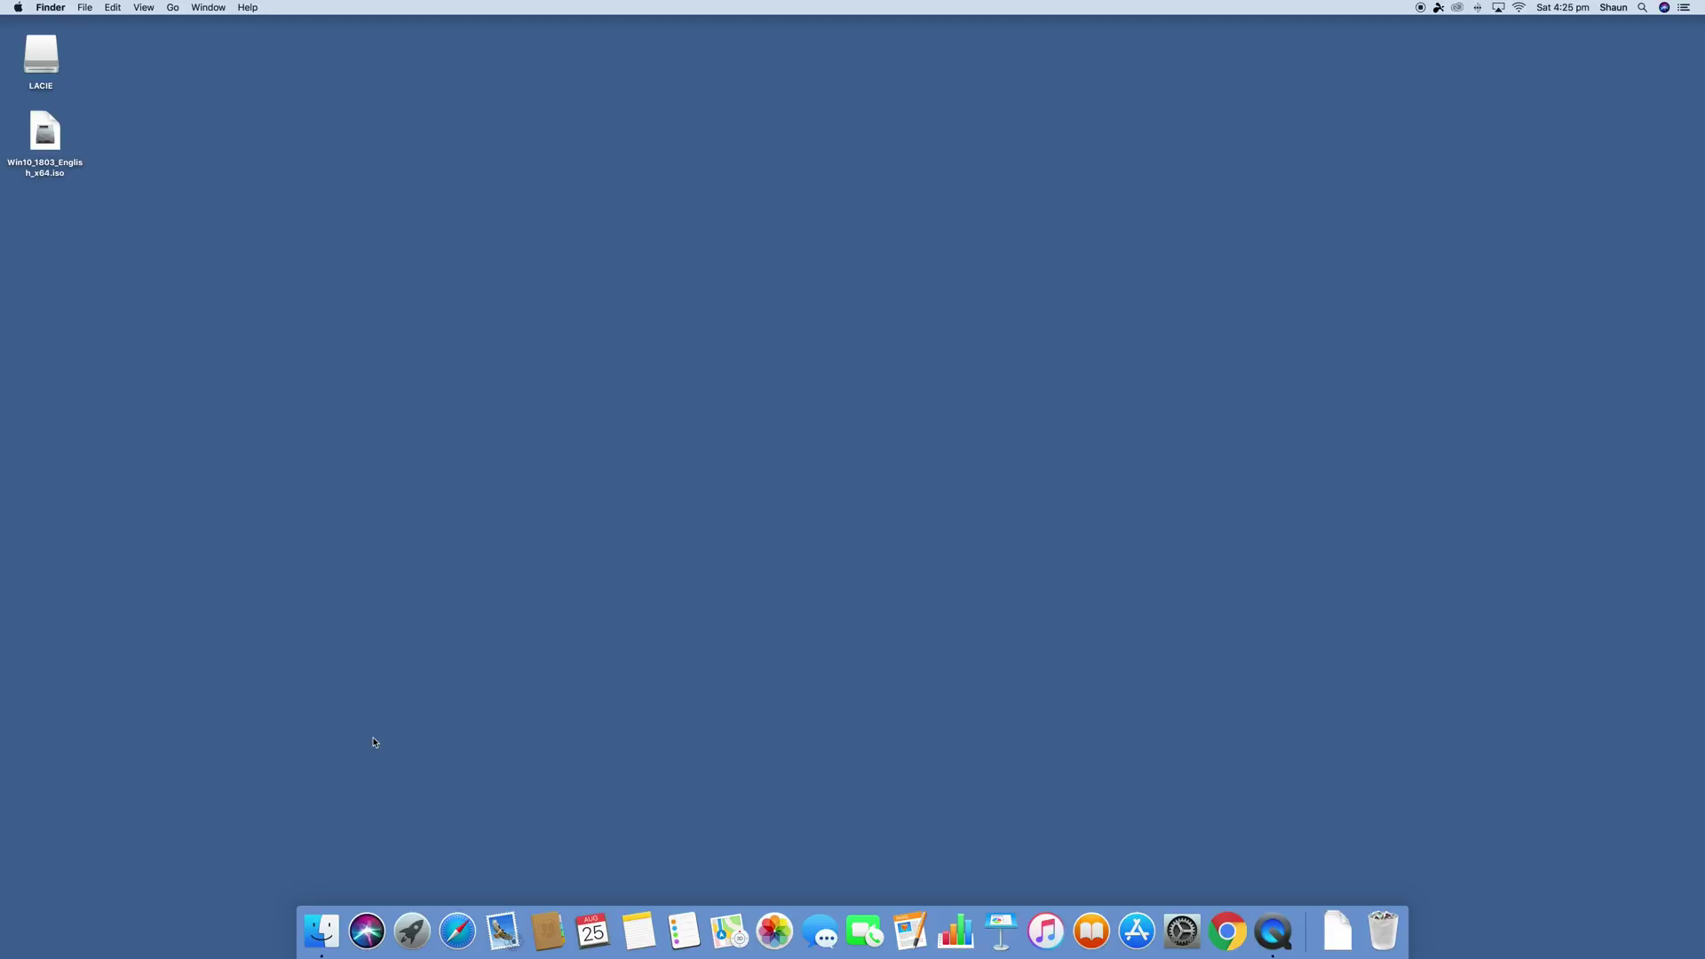
# Check About This Mac to confirm macOS High Sierra 10.13.6, then minimize the window.
pyautogui.click(18, 7)
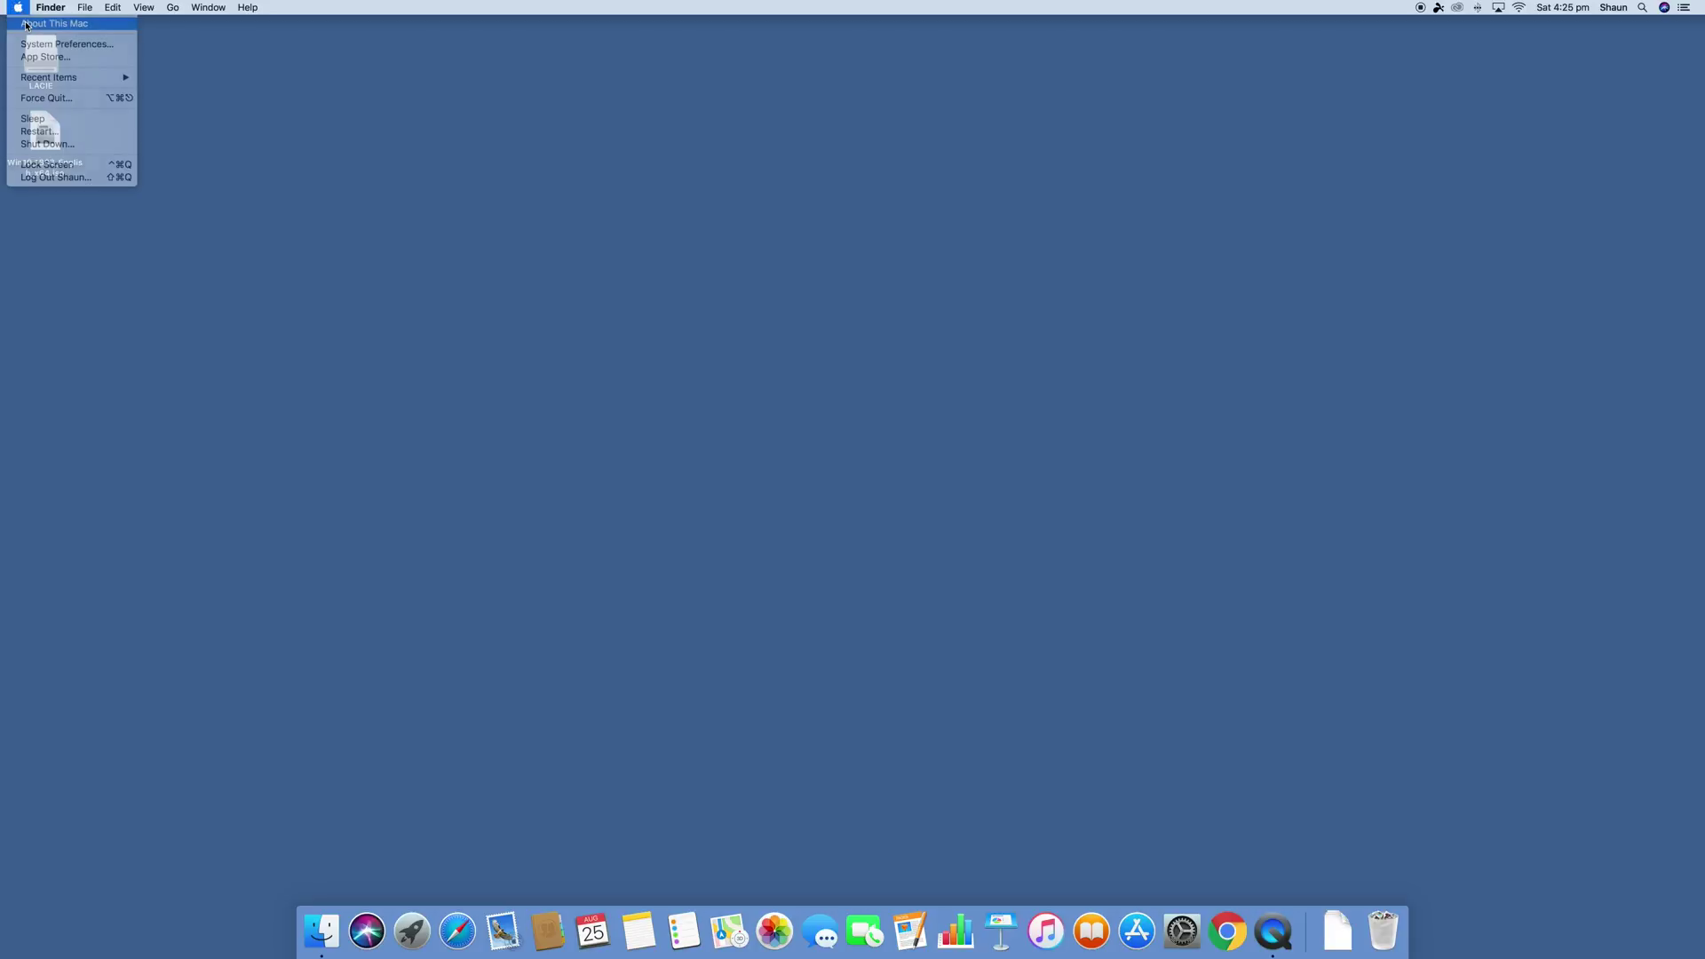
pyautogui.click(25, 25)
pyautogui.moveTo(721, 212); pyautogui.dragTo(300, 164)
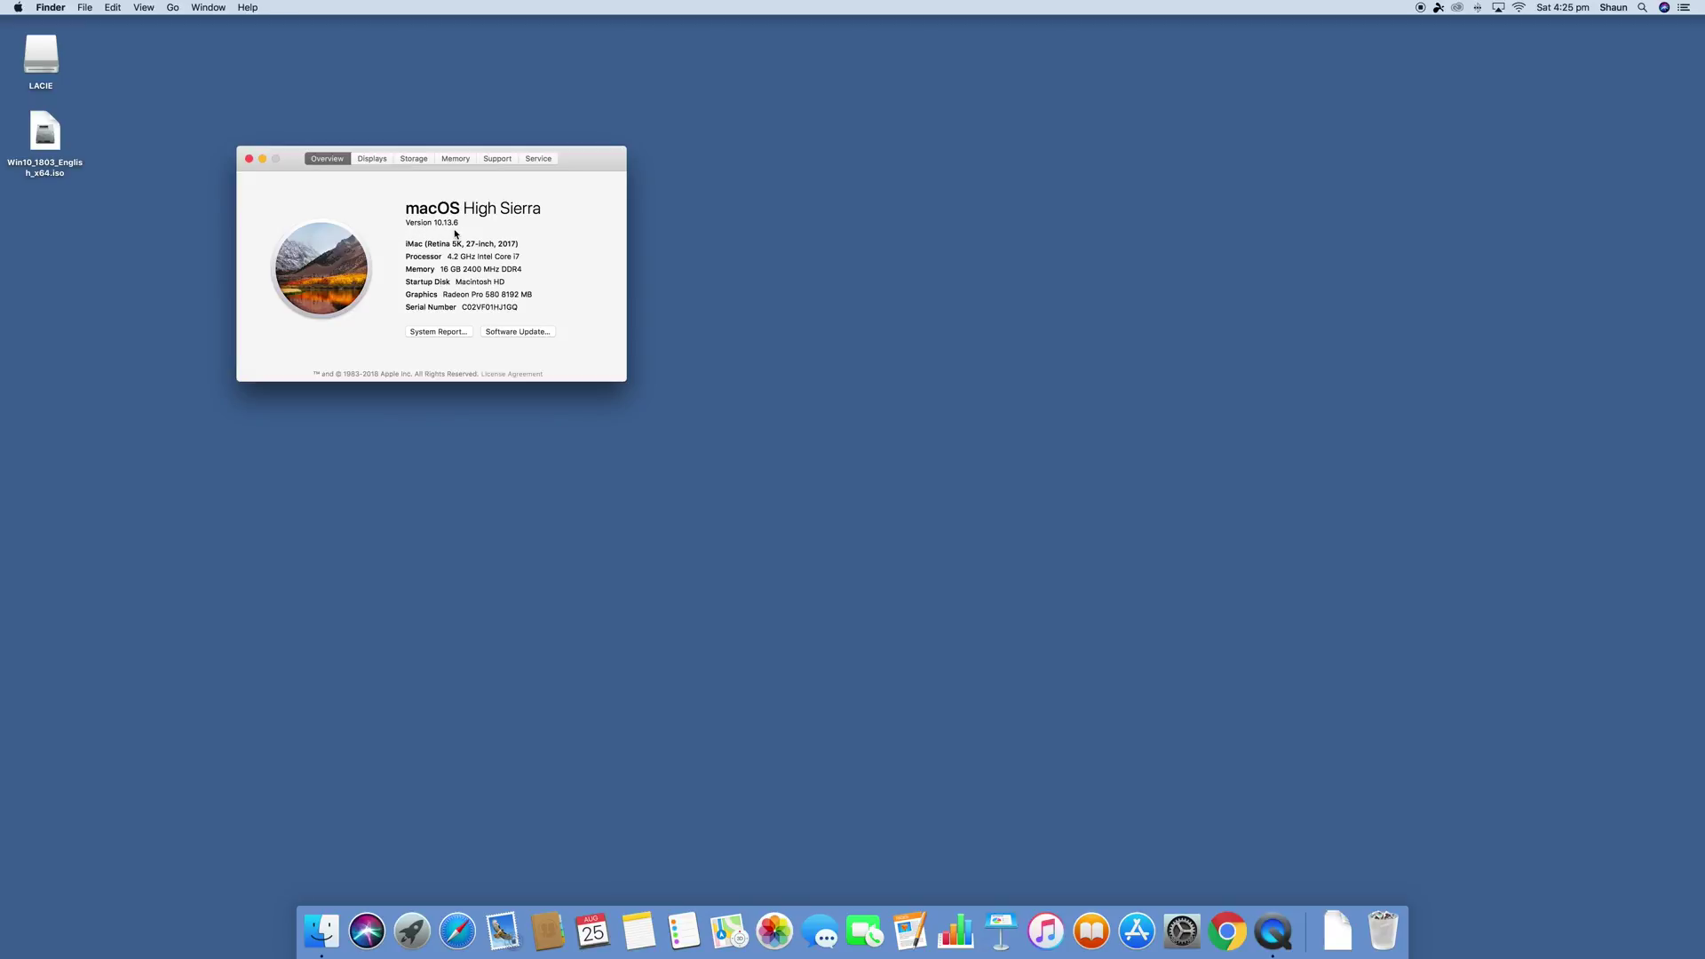
pyautogui.moveTo(298, 162); pyautogui.dragTo(466, 164)
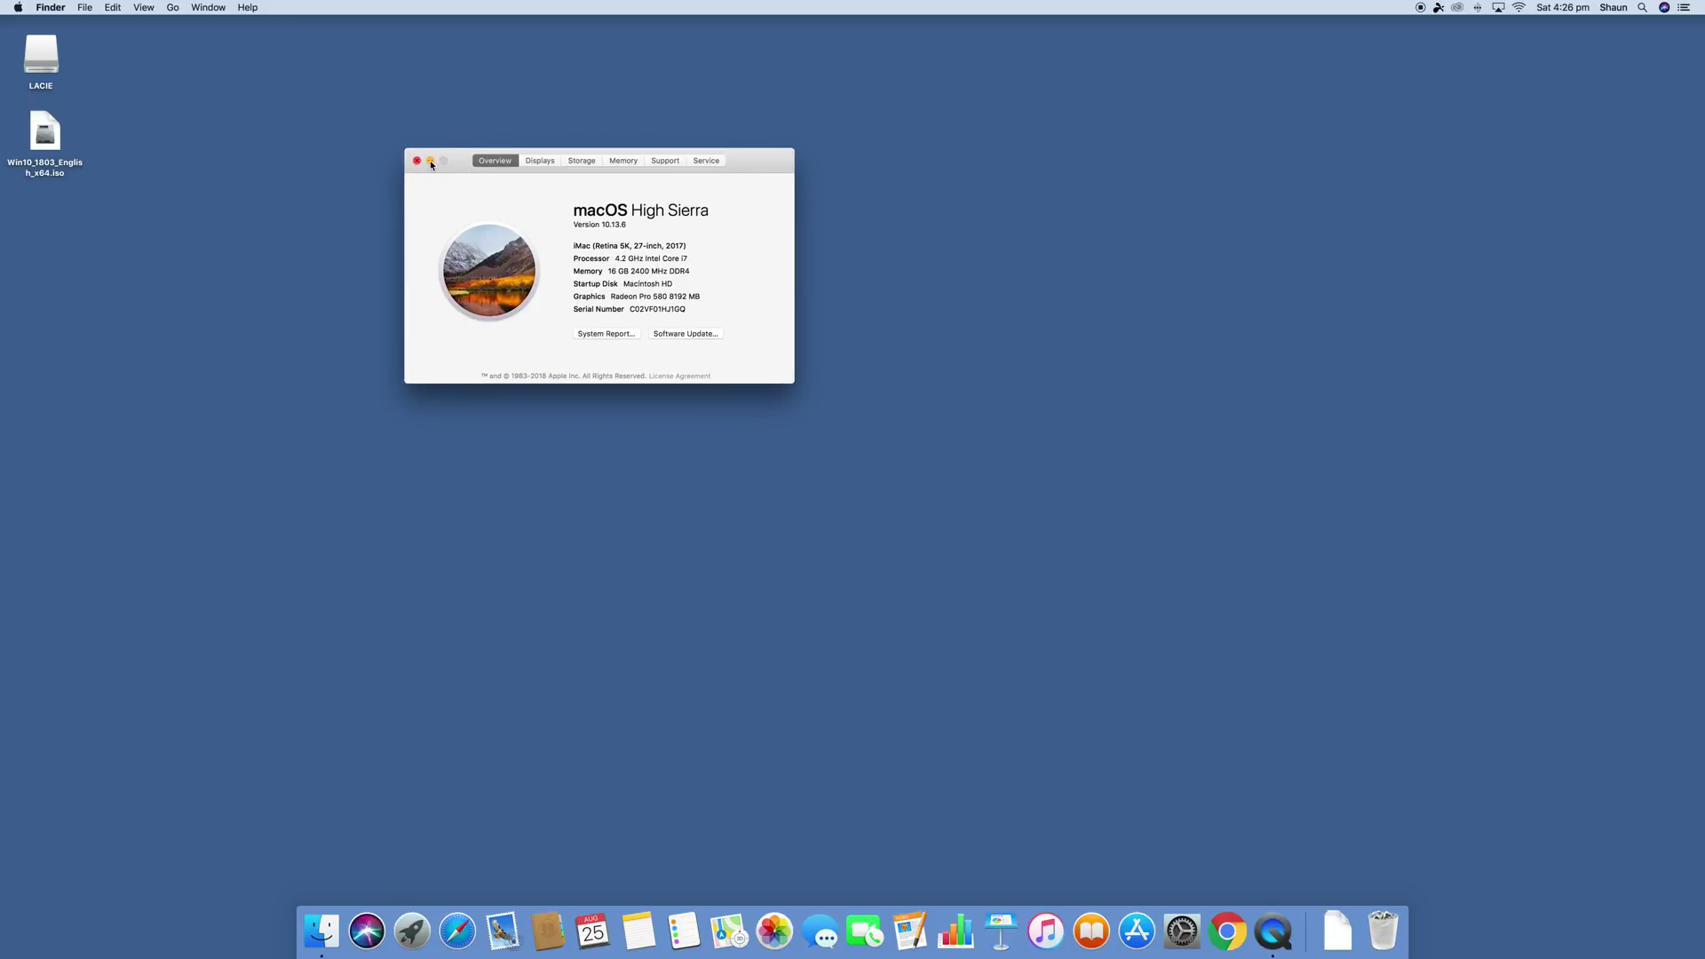
pyautogui.click(430, 160)
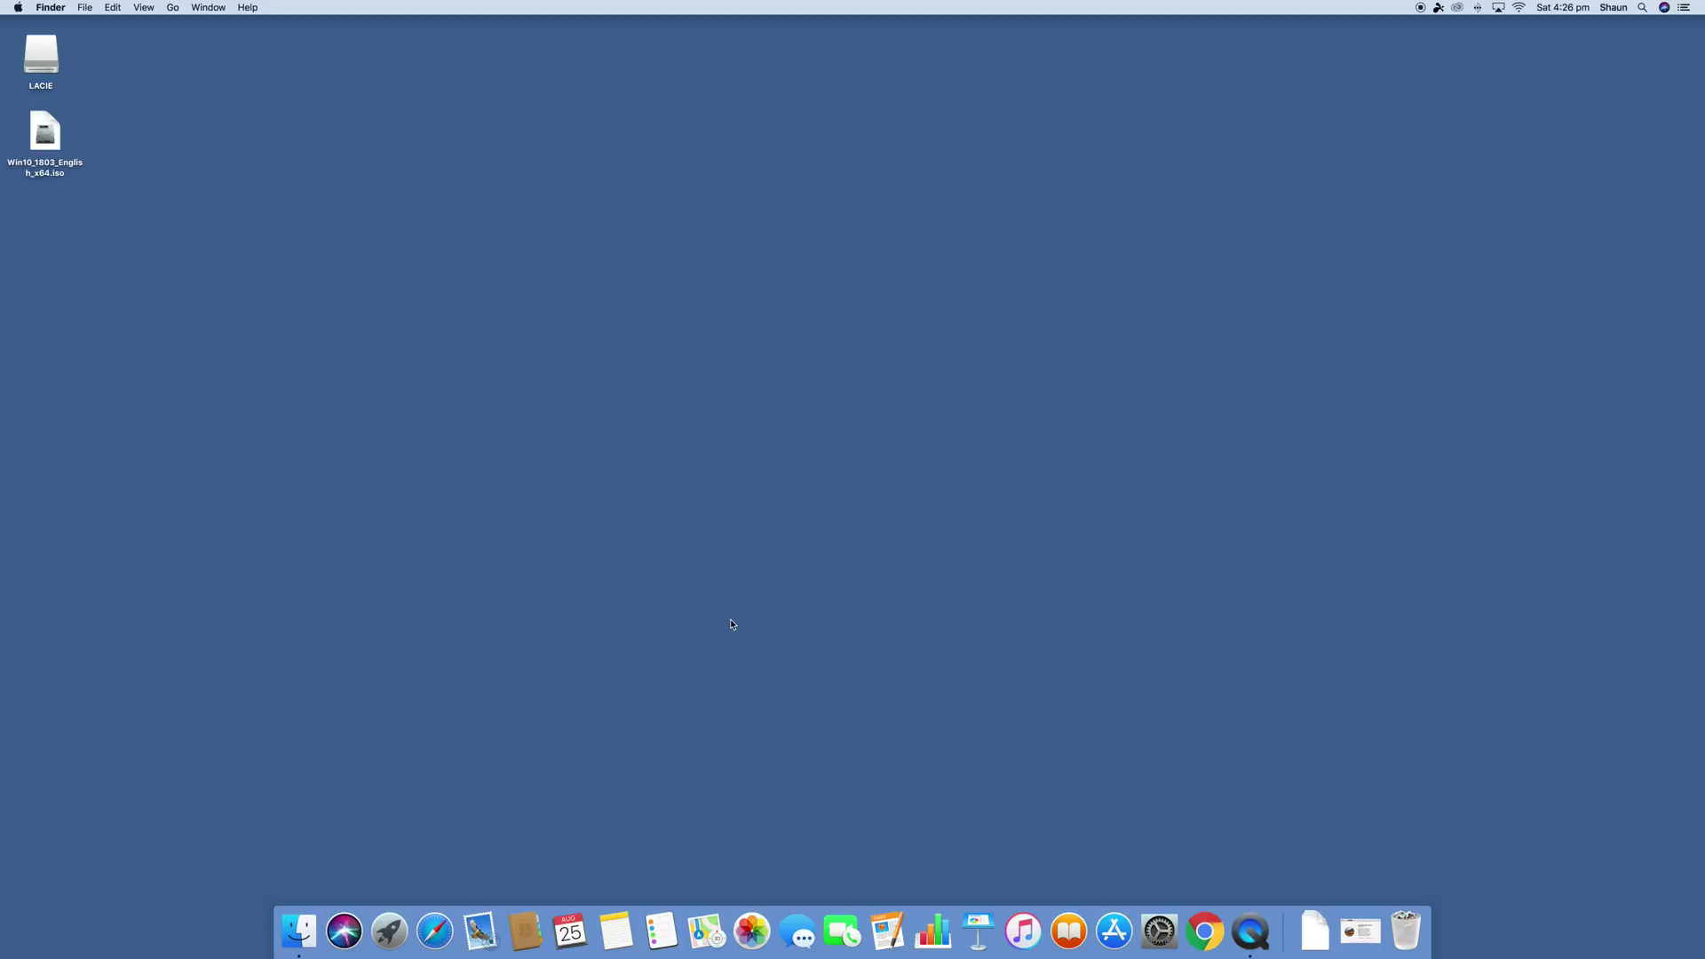
# Launch Disk Utility via Spotlight and view LACIE: ExFAT, 15.94 GB, 12.16 GB used.
pyautogui.press('super+space')
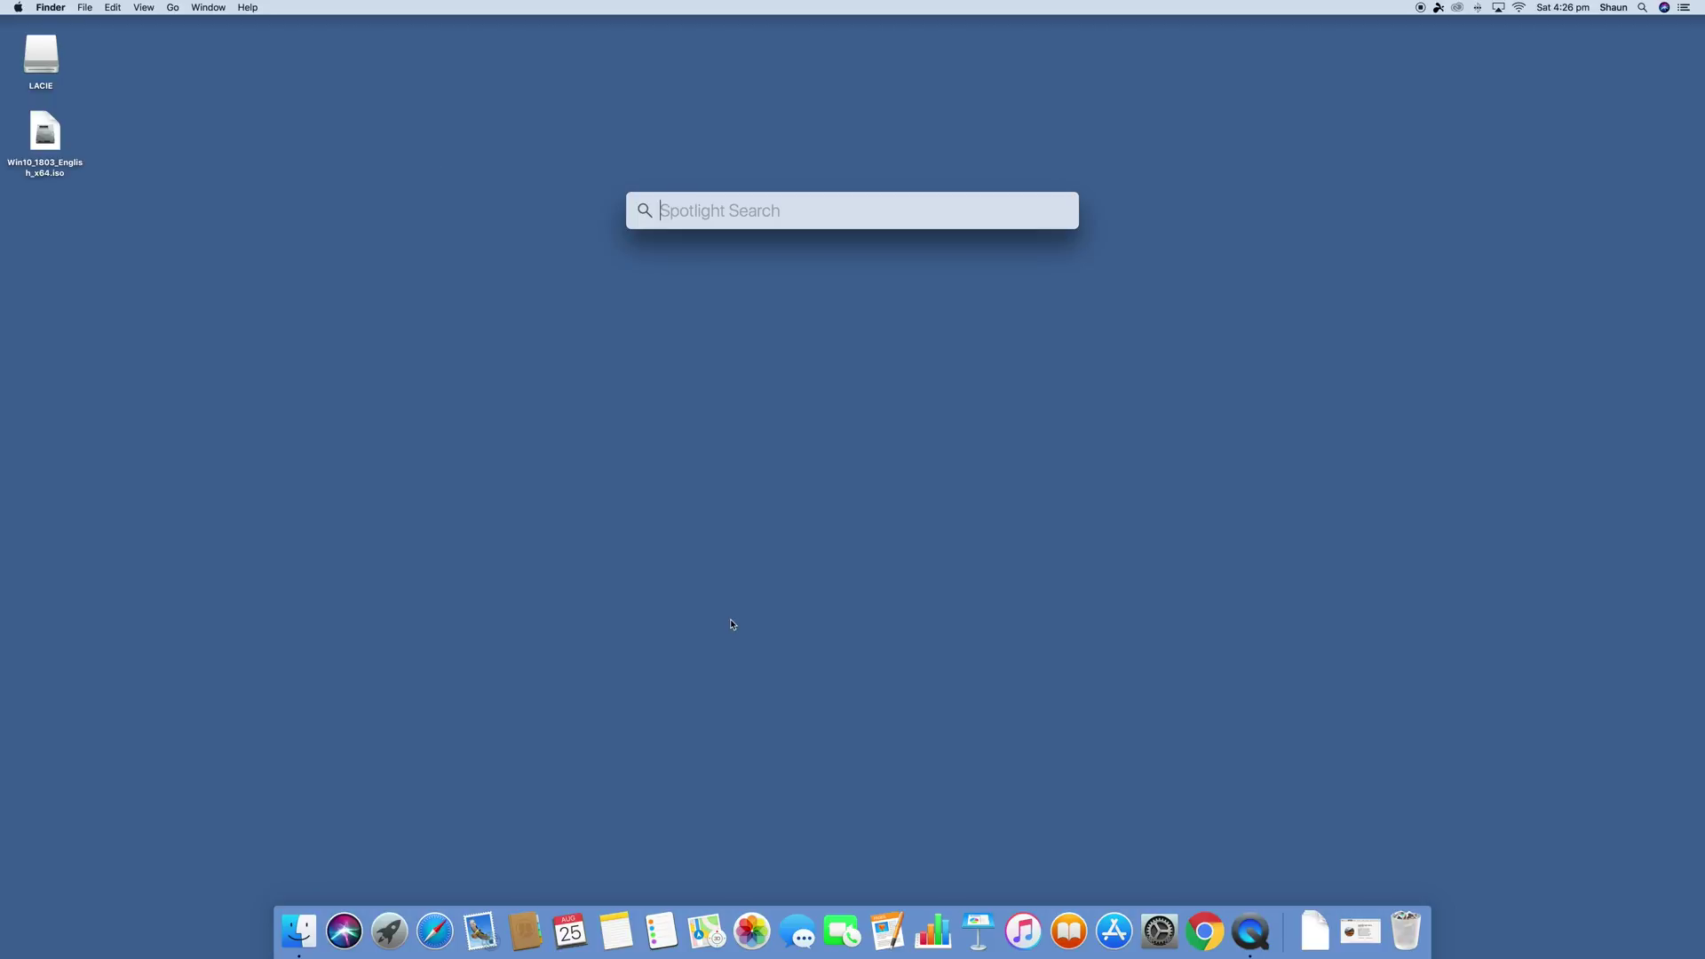
pyautogui.write('disk')
pyautogui.press('Return')
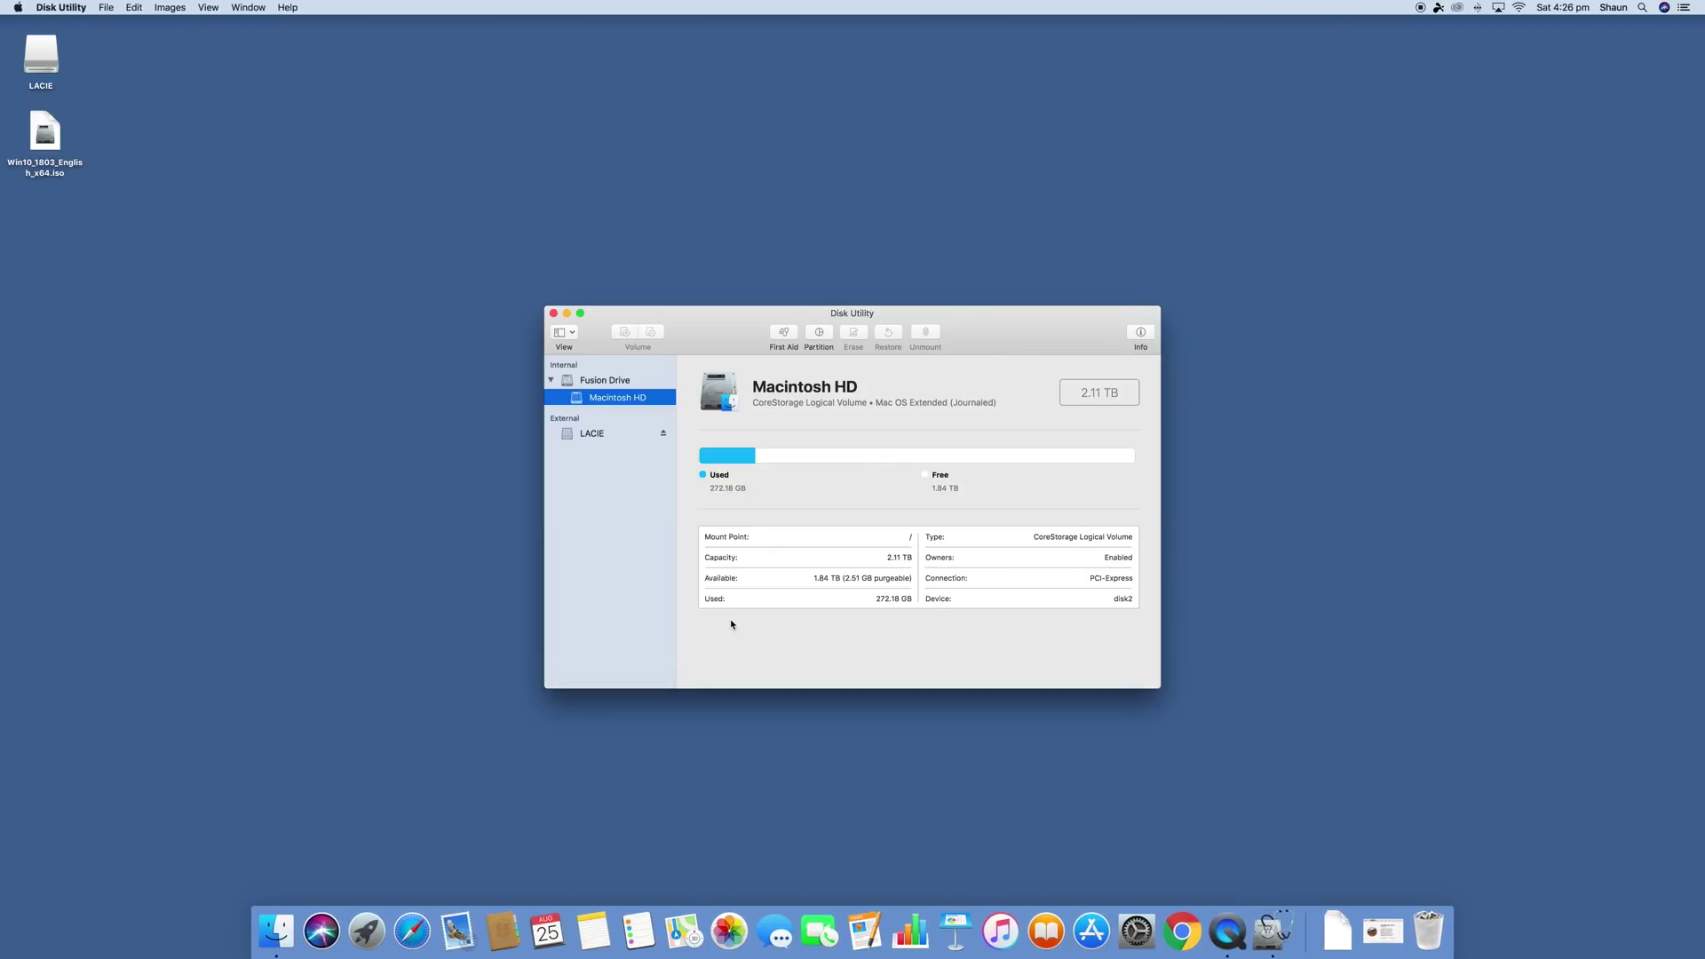
pyautogui.click(630, 434)
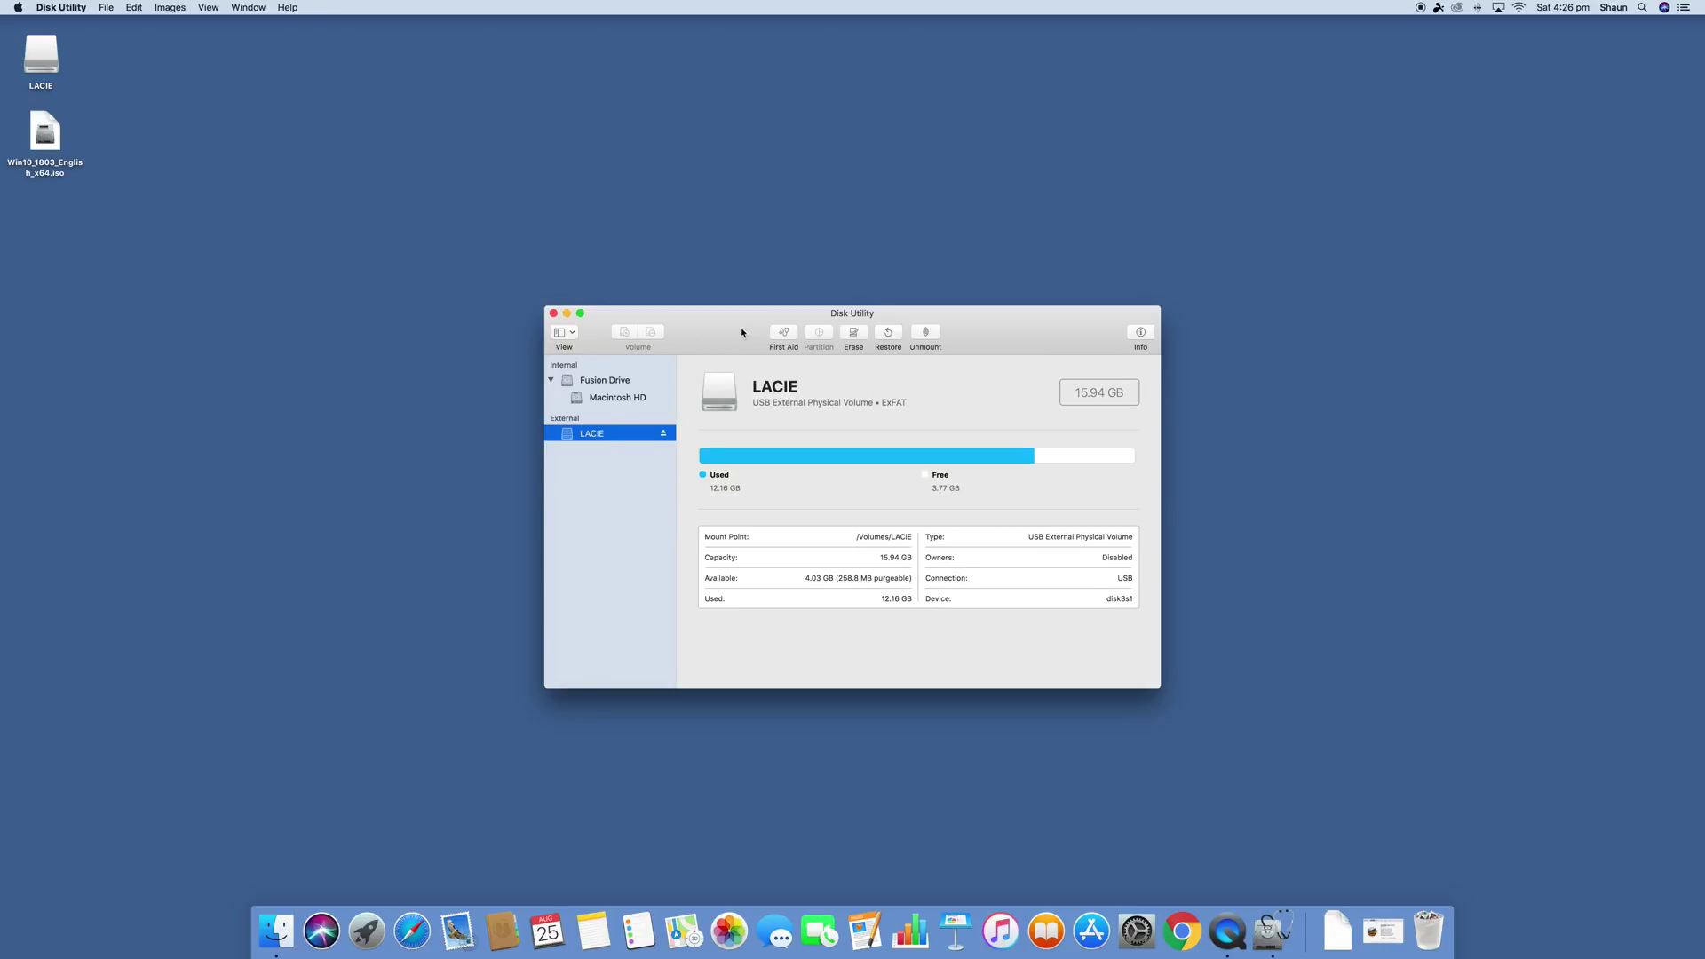
pyautogui.moveTo(743, 333); pyautogui.dragTo(718, 311)
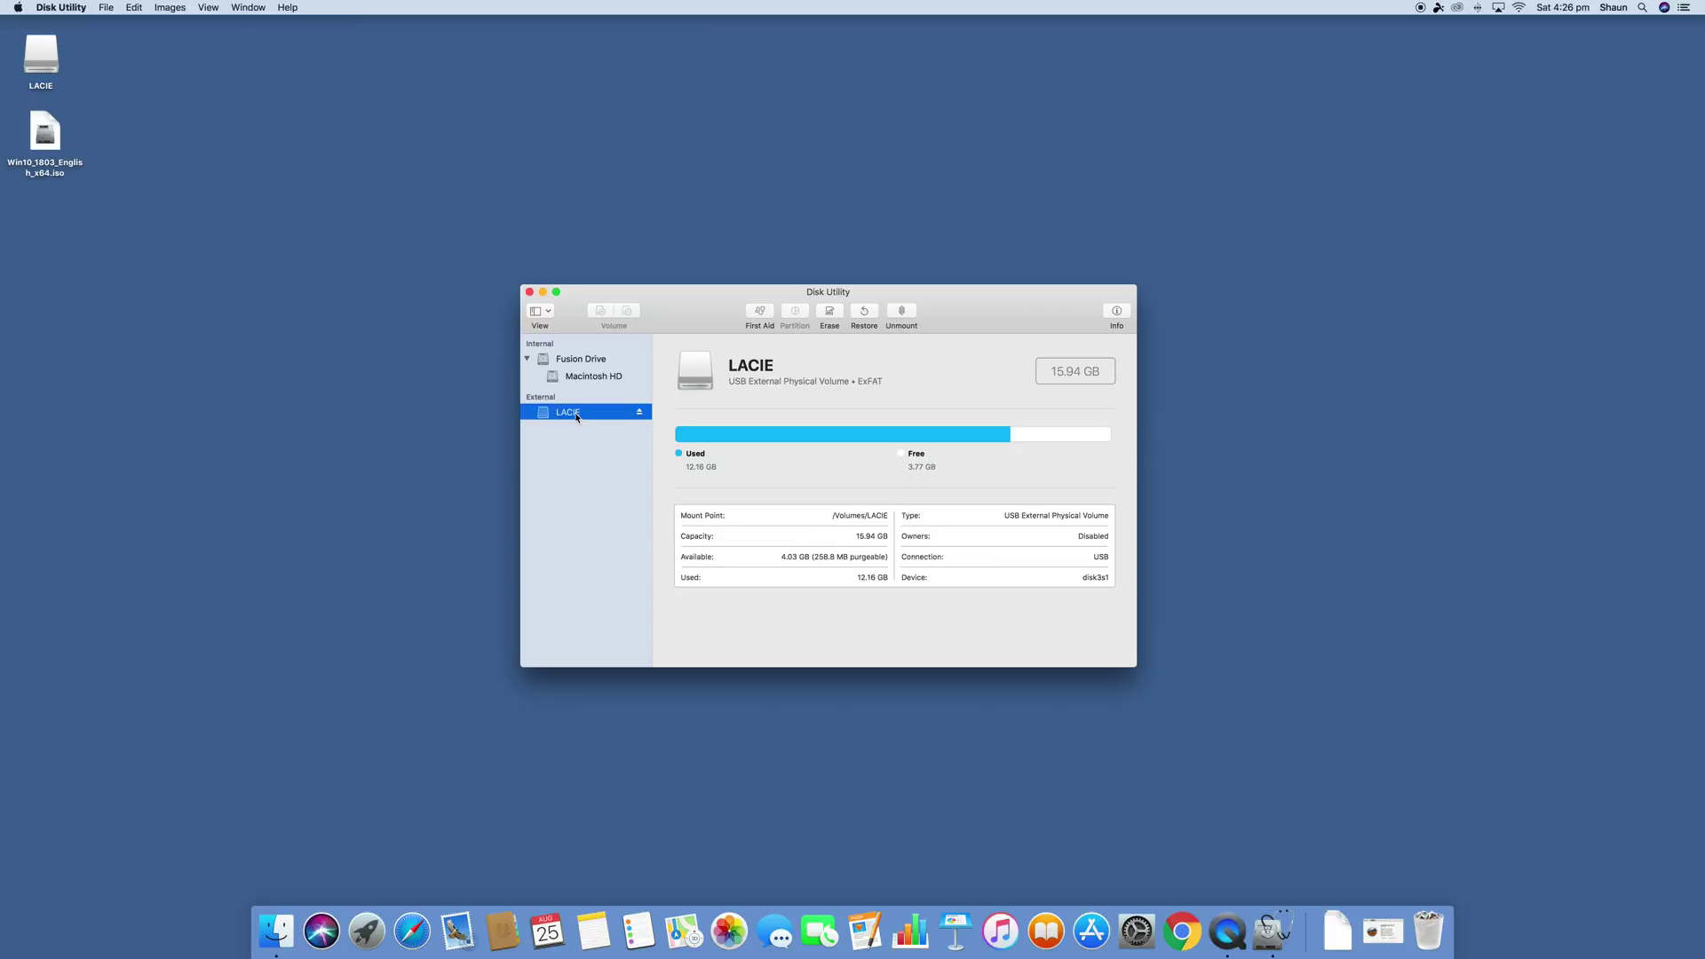
pyautogui.moveTo(686, 313); pyautogui.dragTo(659, 302)
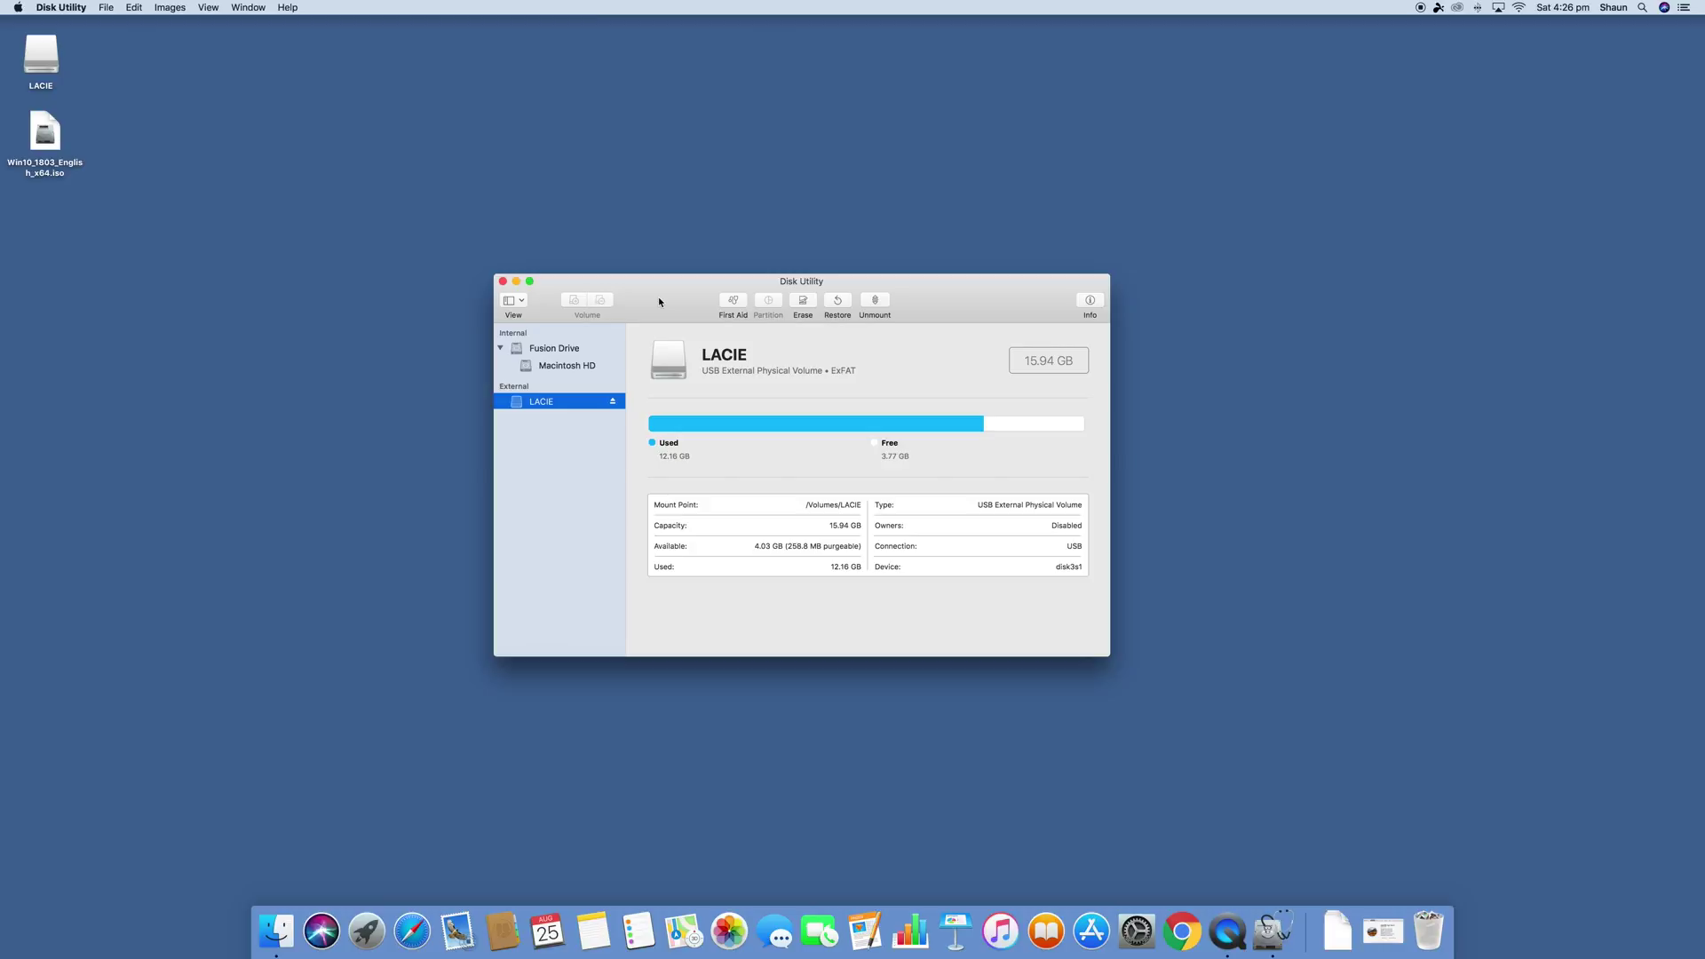
pyautogui.moveTo(658, 302); pyautogui.dragTo(629, 273)
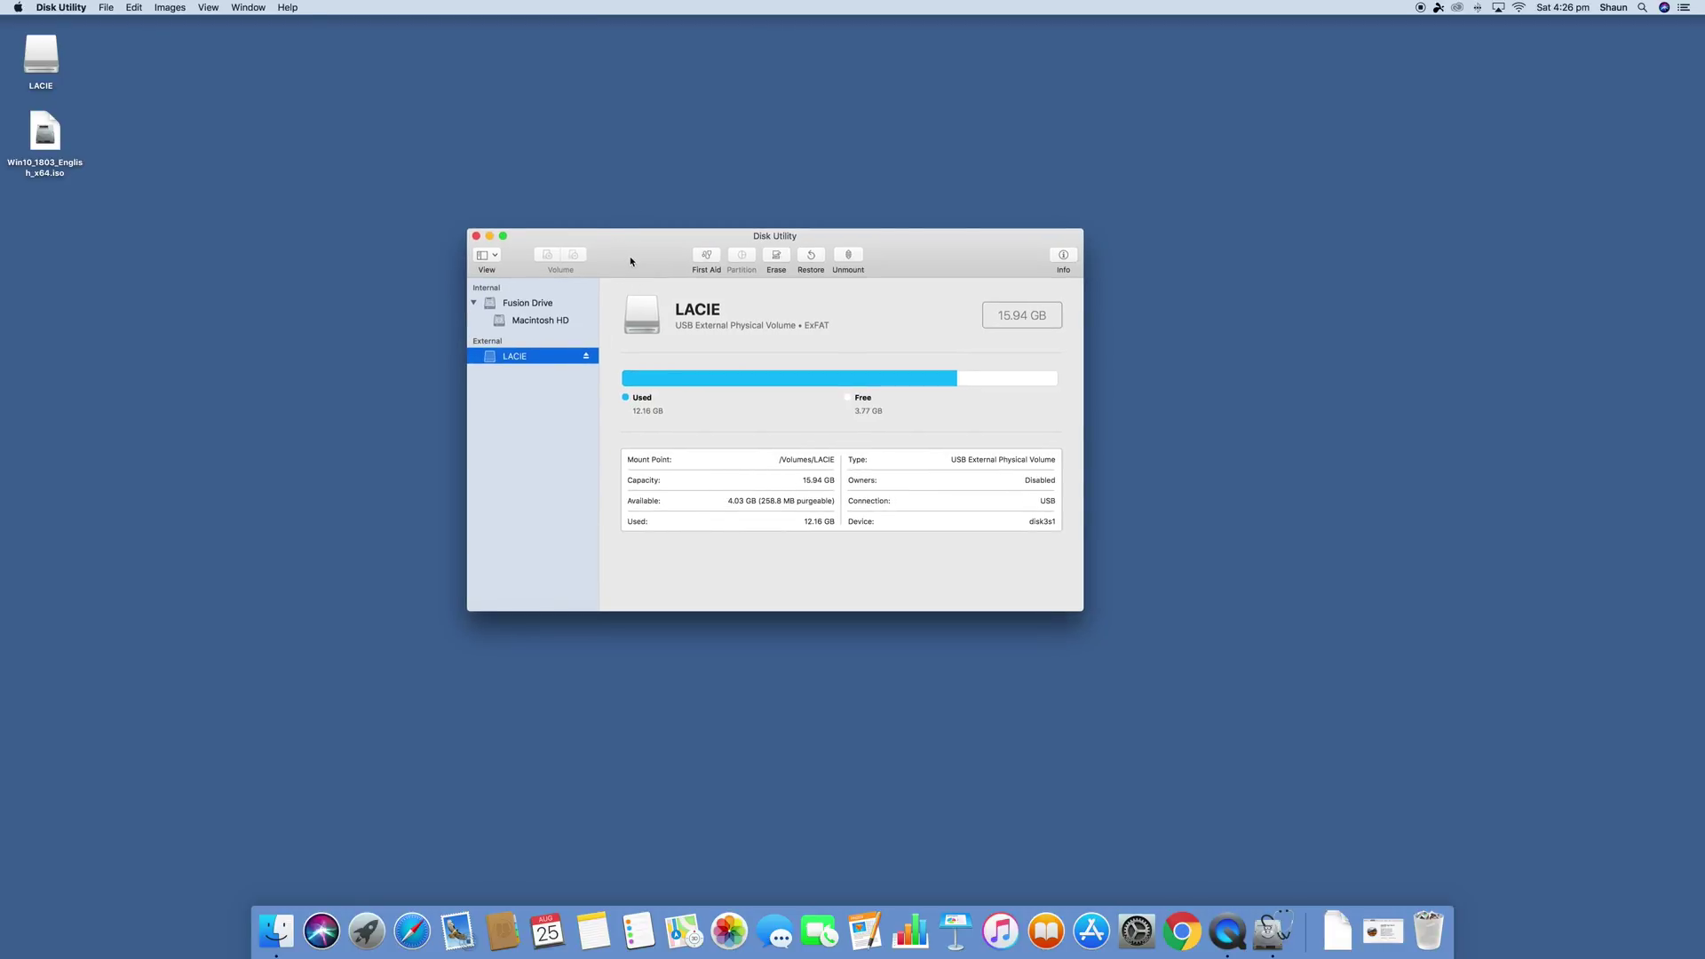
pyautogui.moveTo(632, 258); pyautogui.dragTo(624, 246)
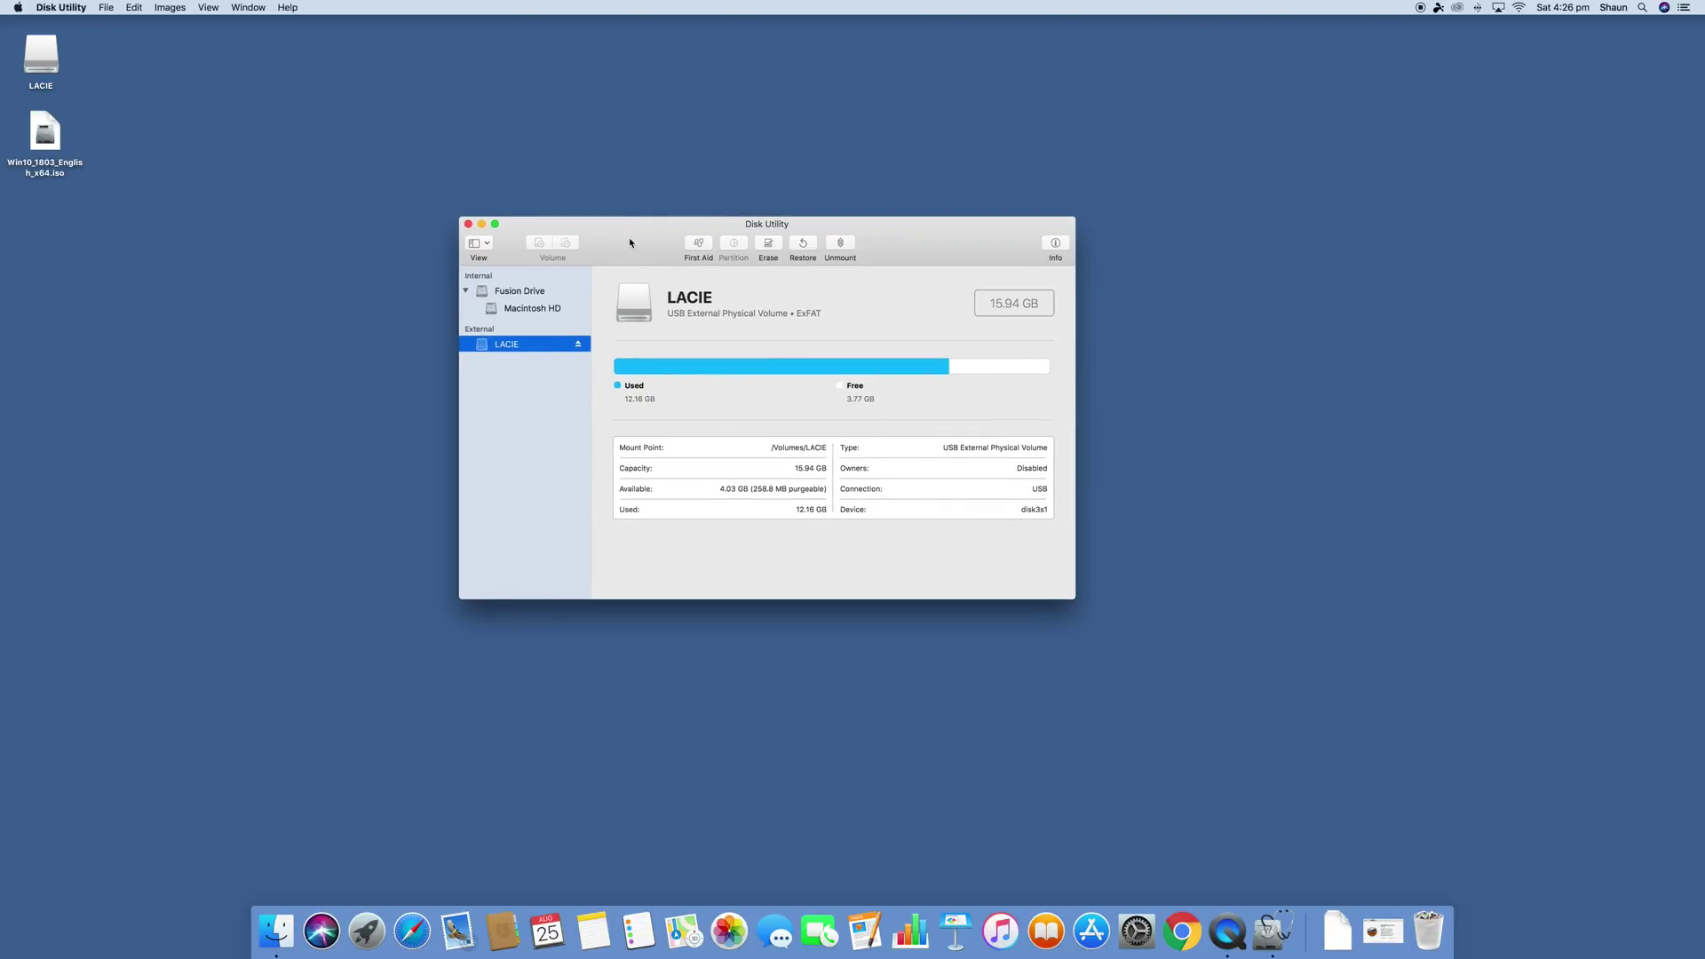
pyautogui.moveTo(630, 242); pyautogui.dragTo(629, 234)
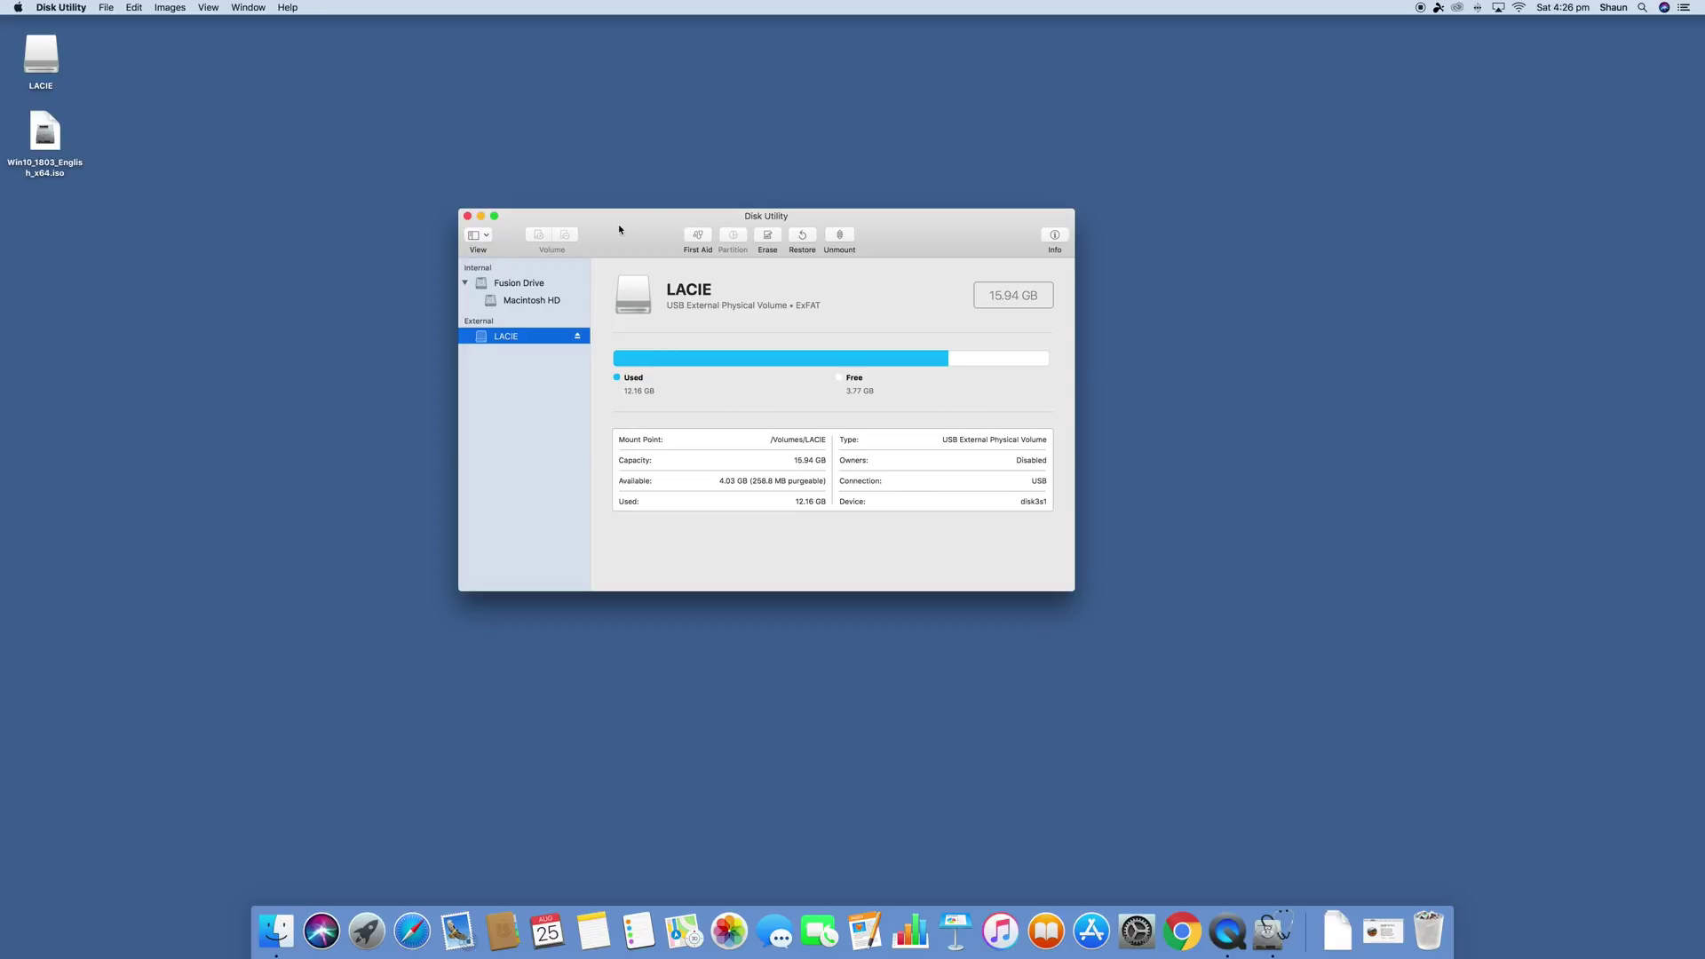
pyautogui.moveTo(619, 229); pyautogui.dragTo(614, 205)
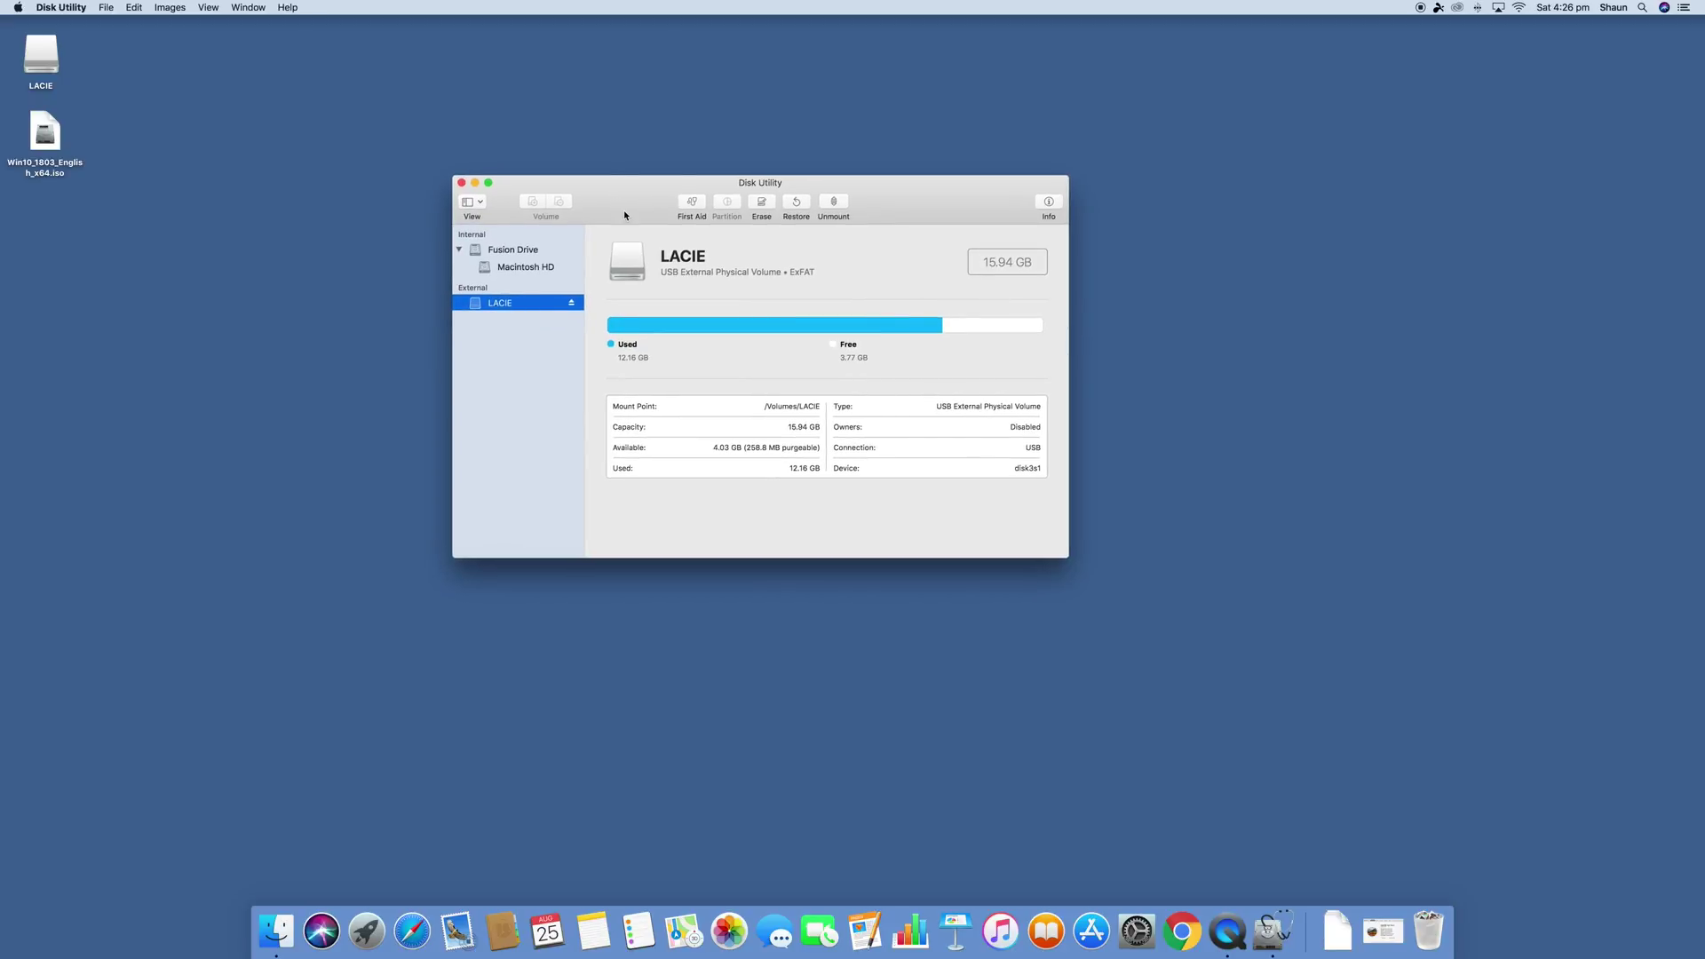
# Start another Spotlight search for 'disk' and dismiss it unused.
pyautogui.click(1643, 8)
pyautogui.write('d')
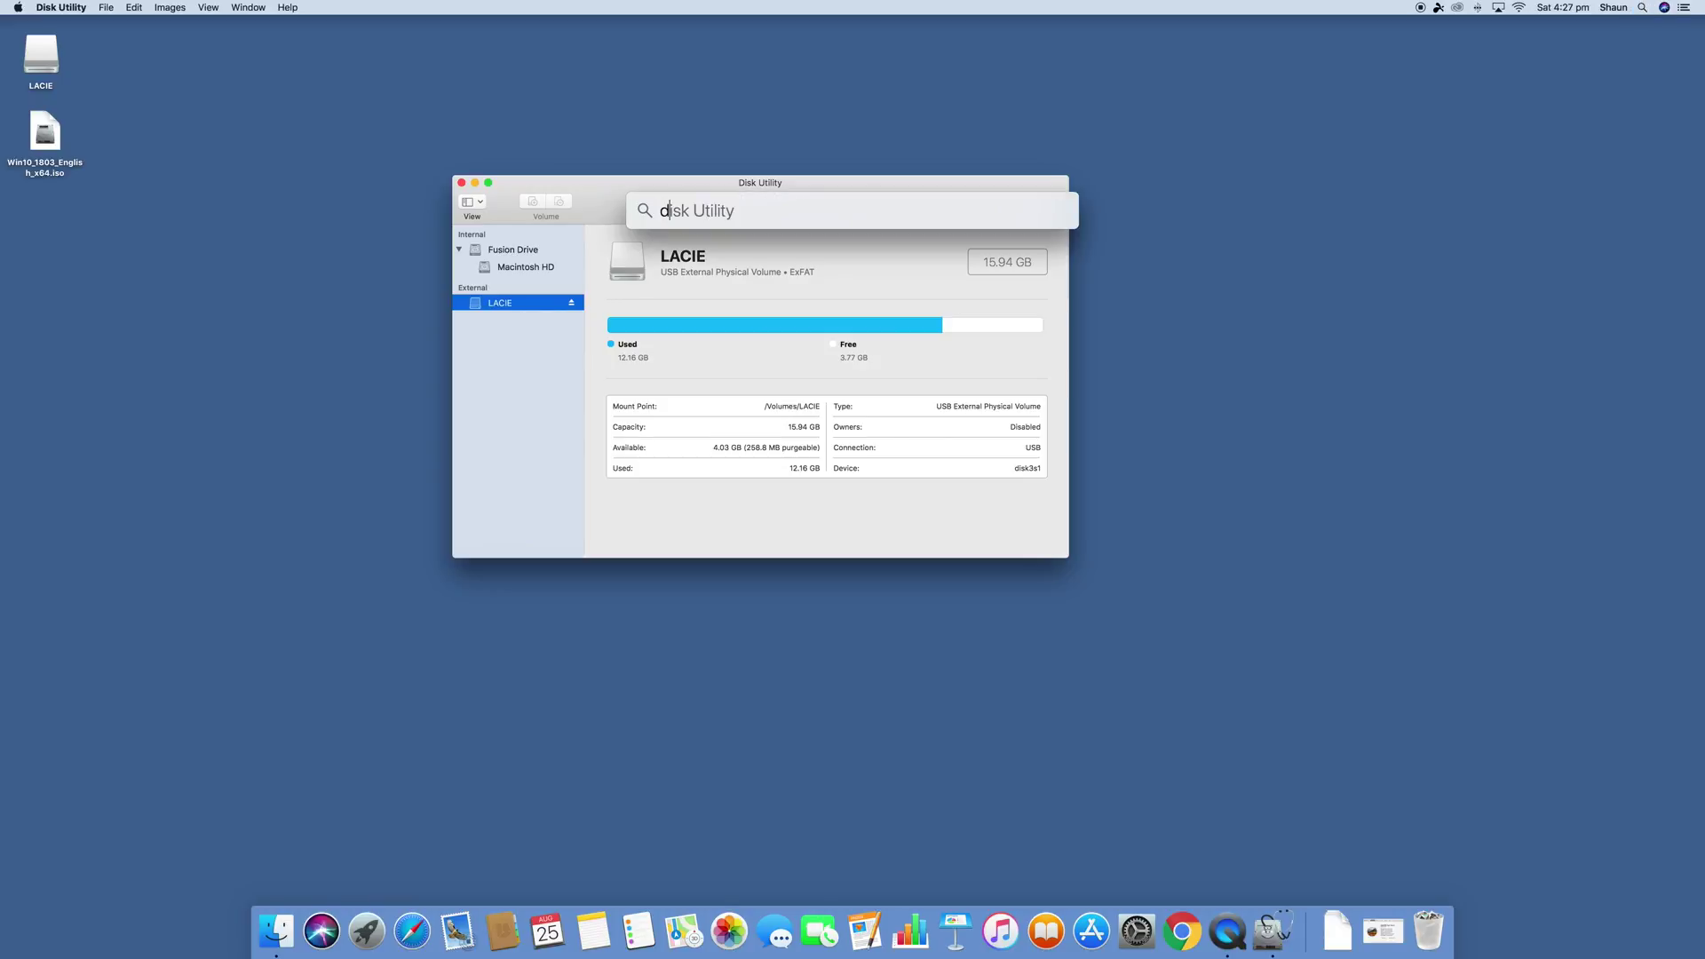
pyautogui.write('isk')
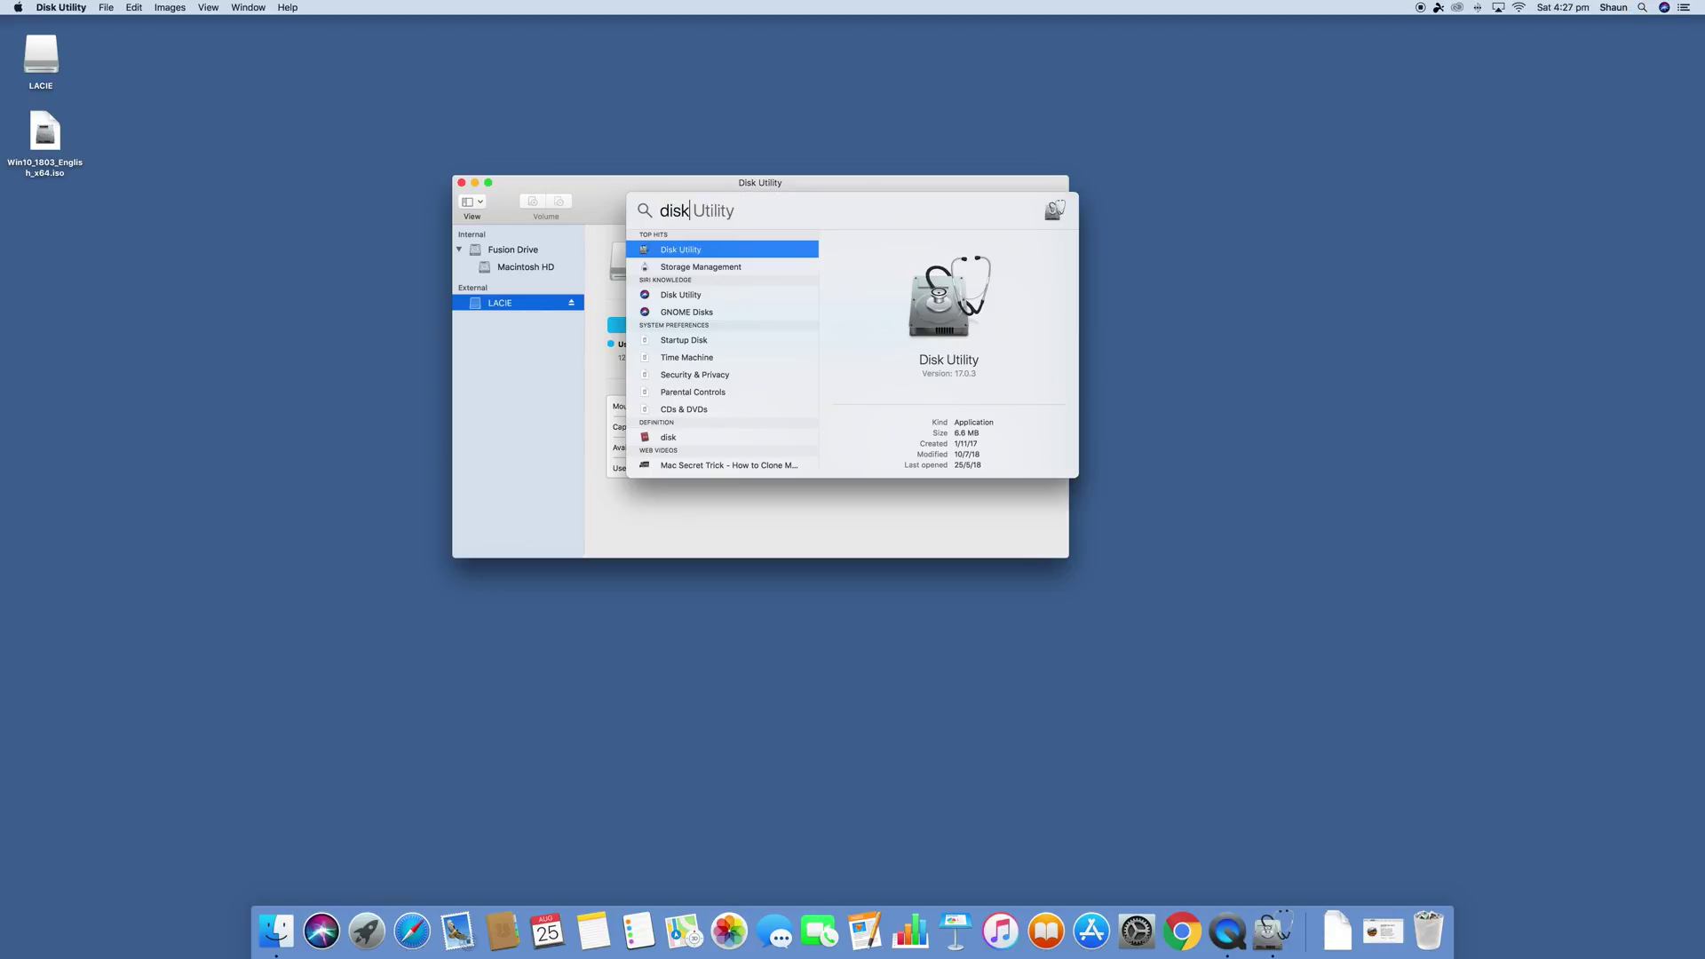
pyautogui.press('Escape')
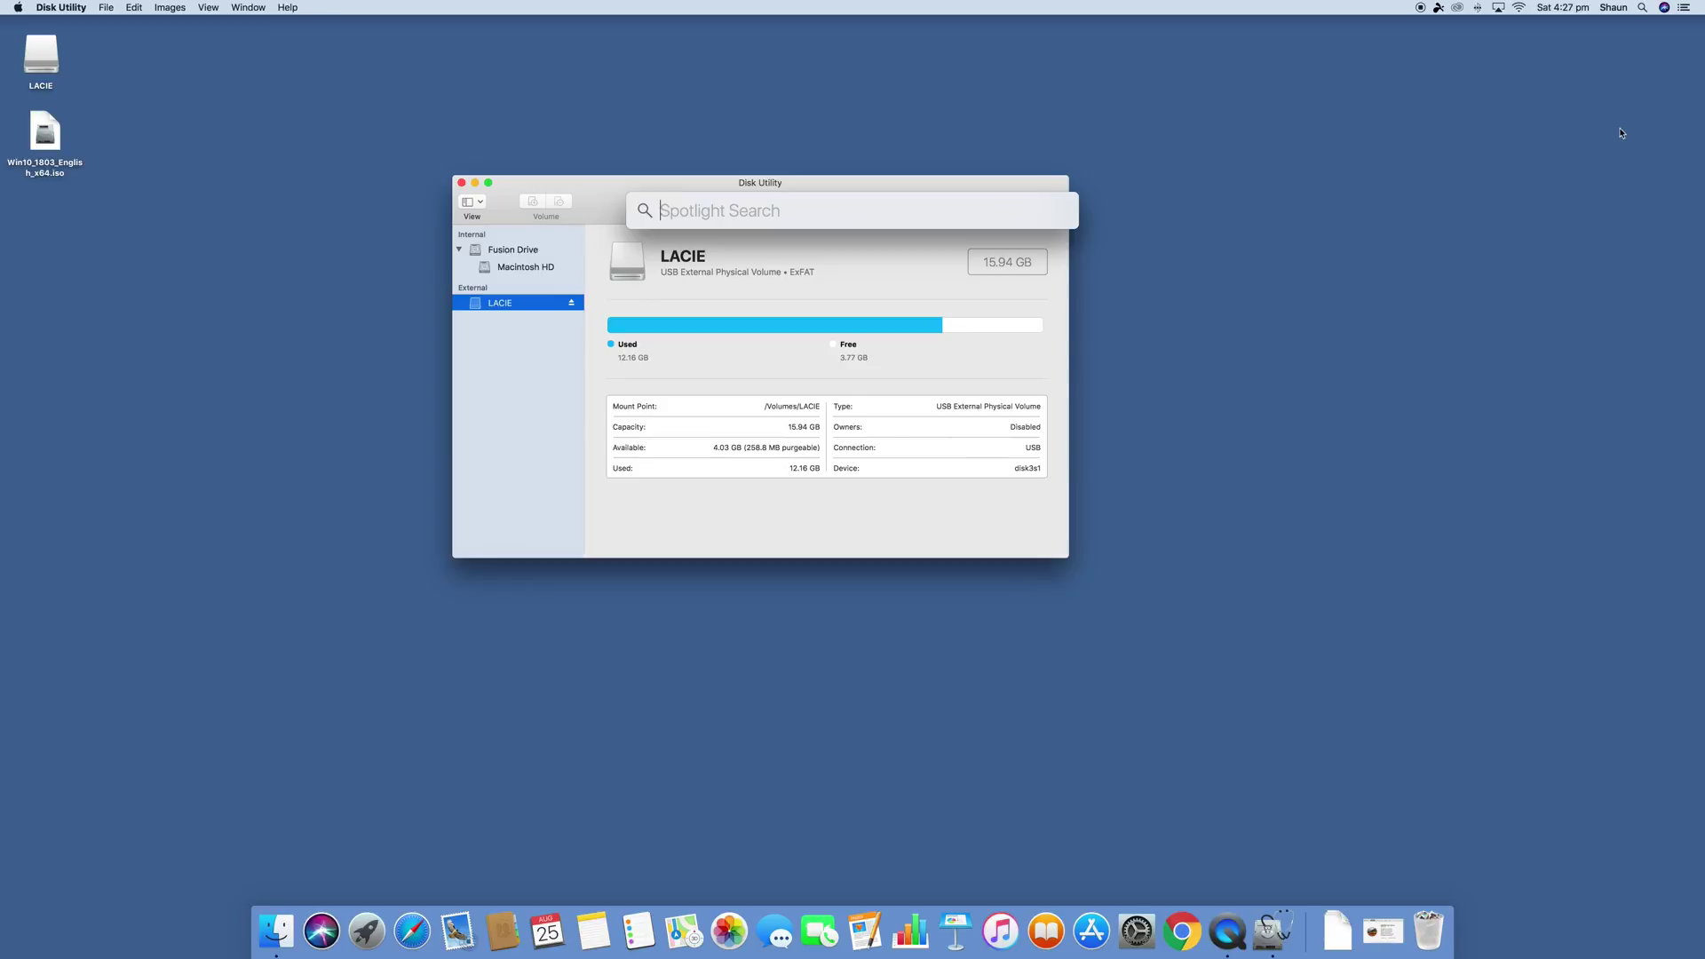
pyautogui.press('Escape')
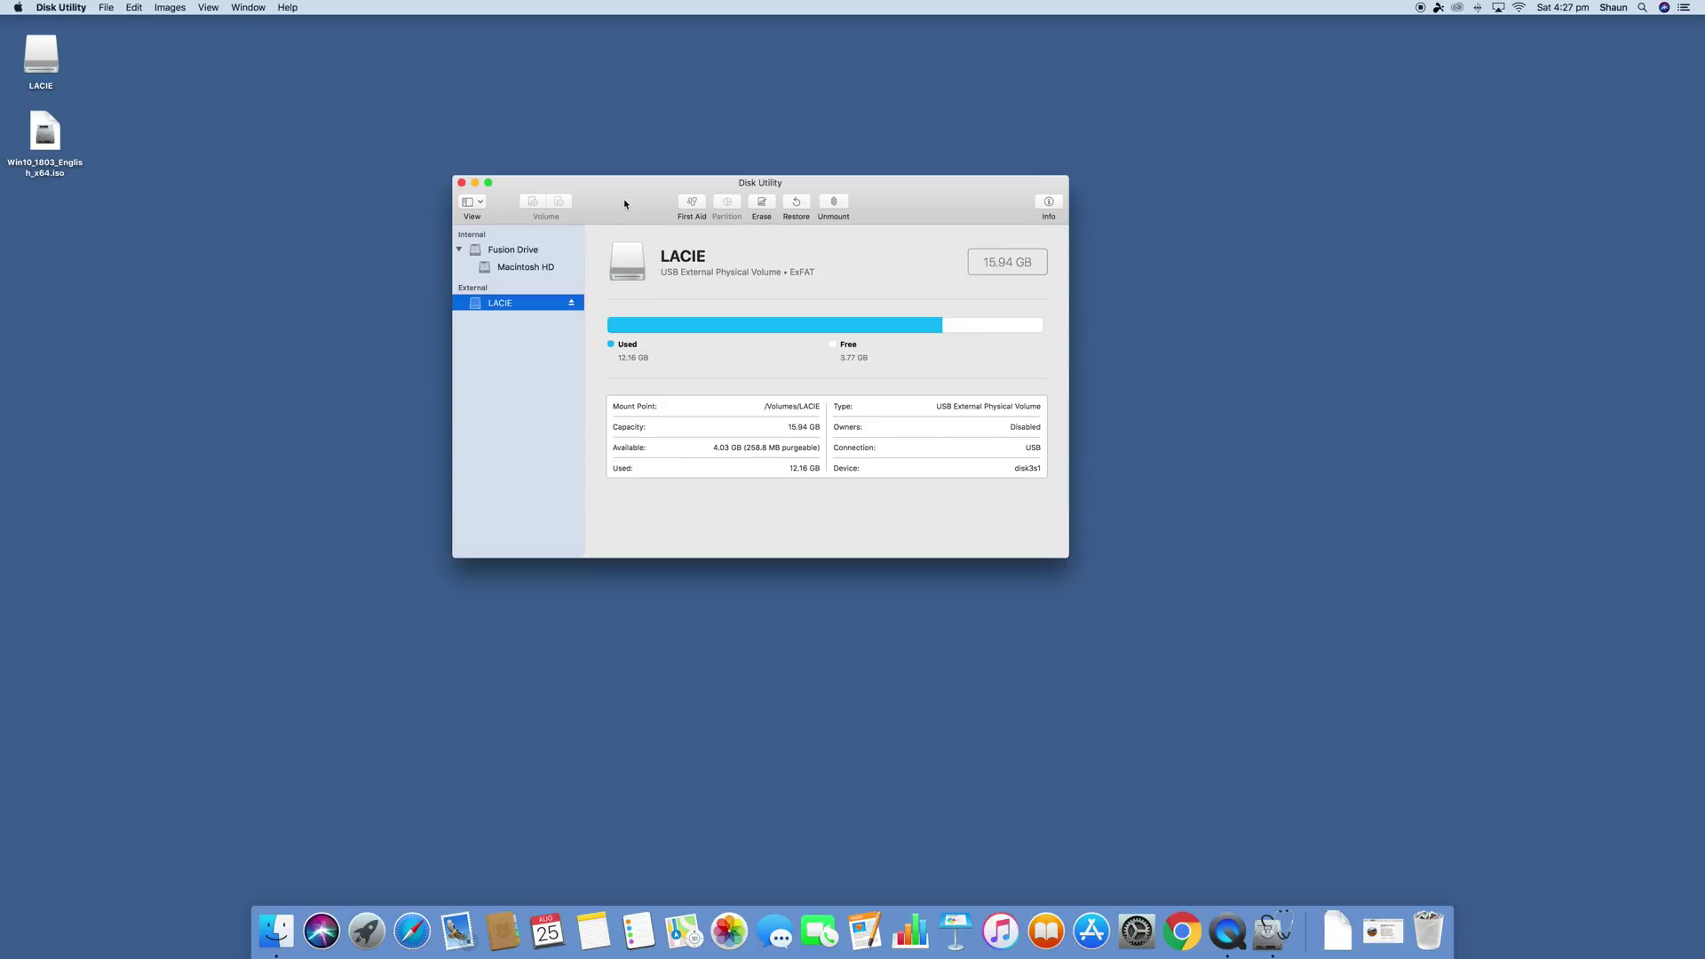
# Erase LACIE as ExFAT, leaving 5.2 MB used and 15.93 GB free.
pyautogui.click(762, 206)
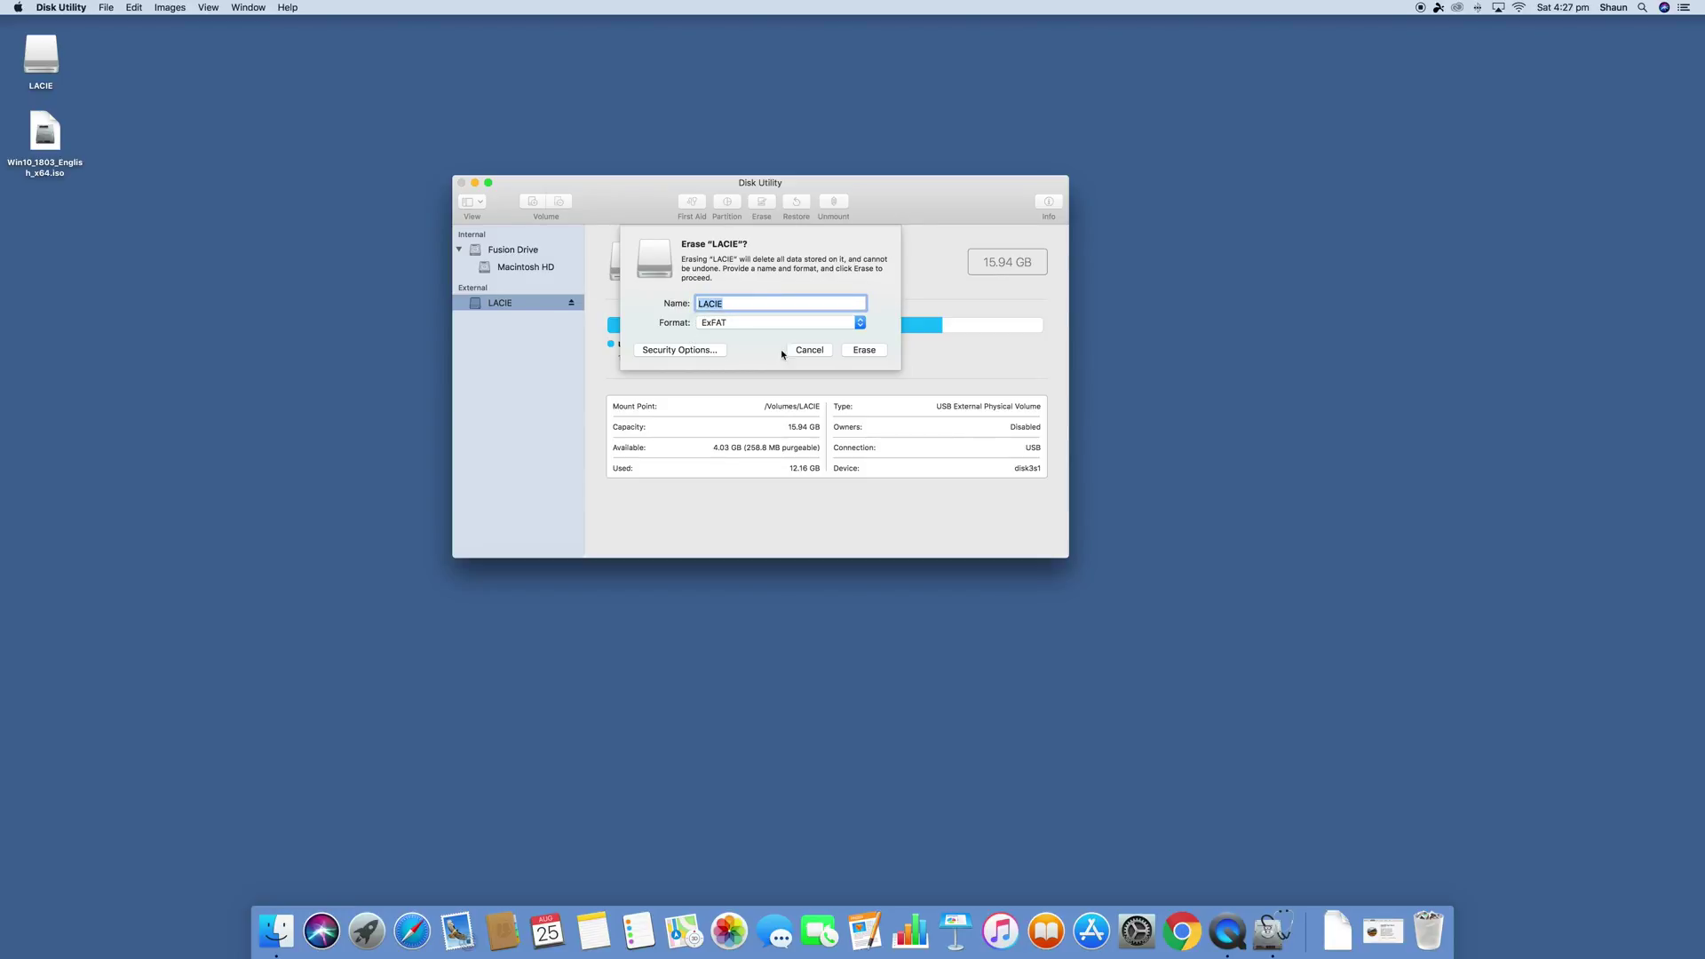
pyautogui.click(764, 324)
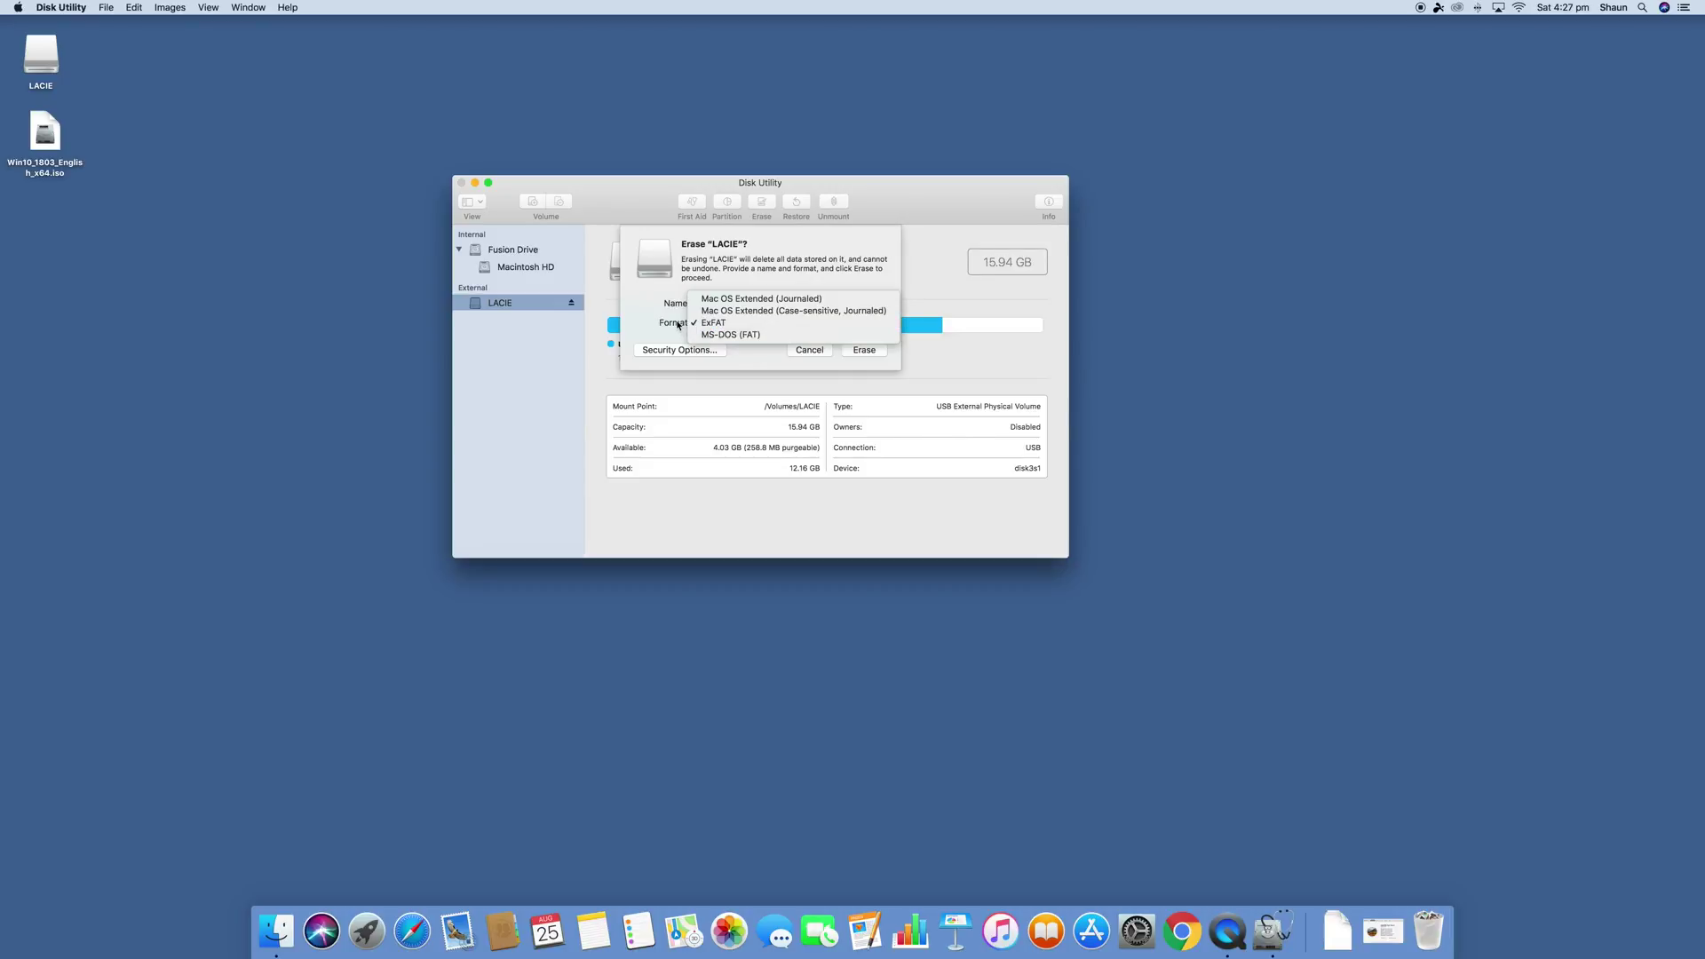
pyautogui.click(736, 325)
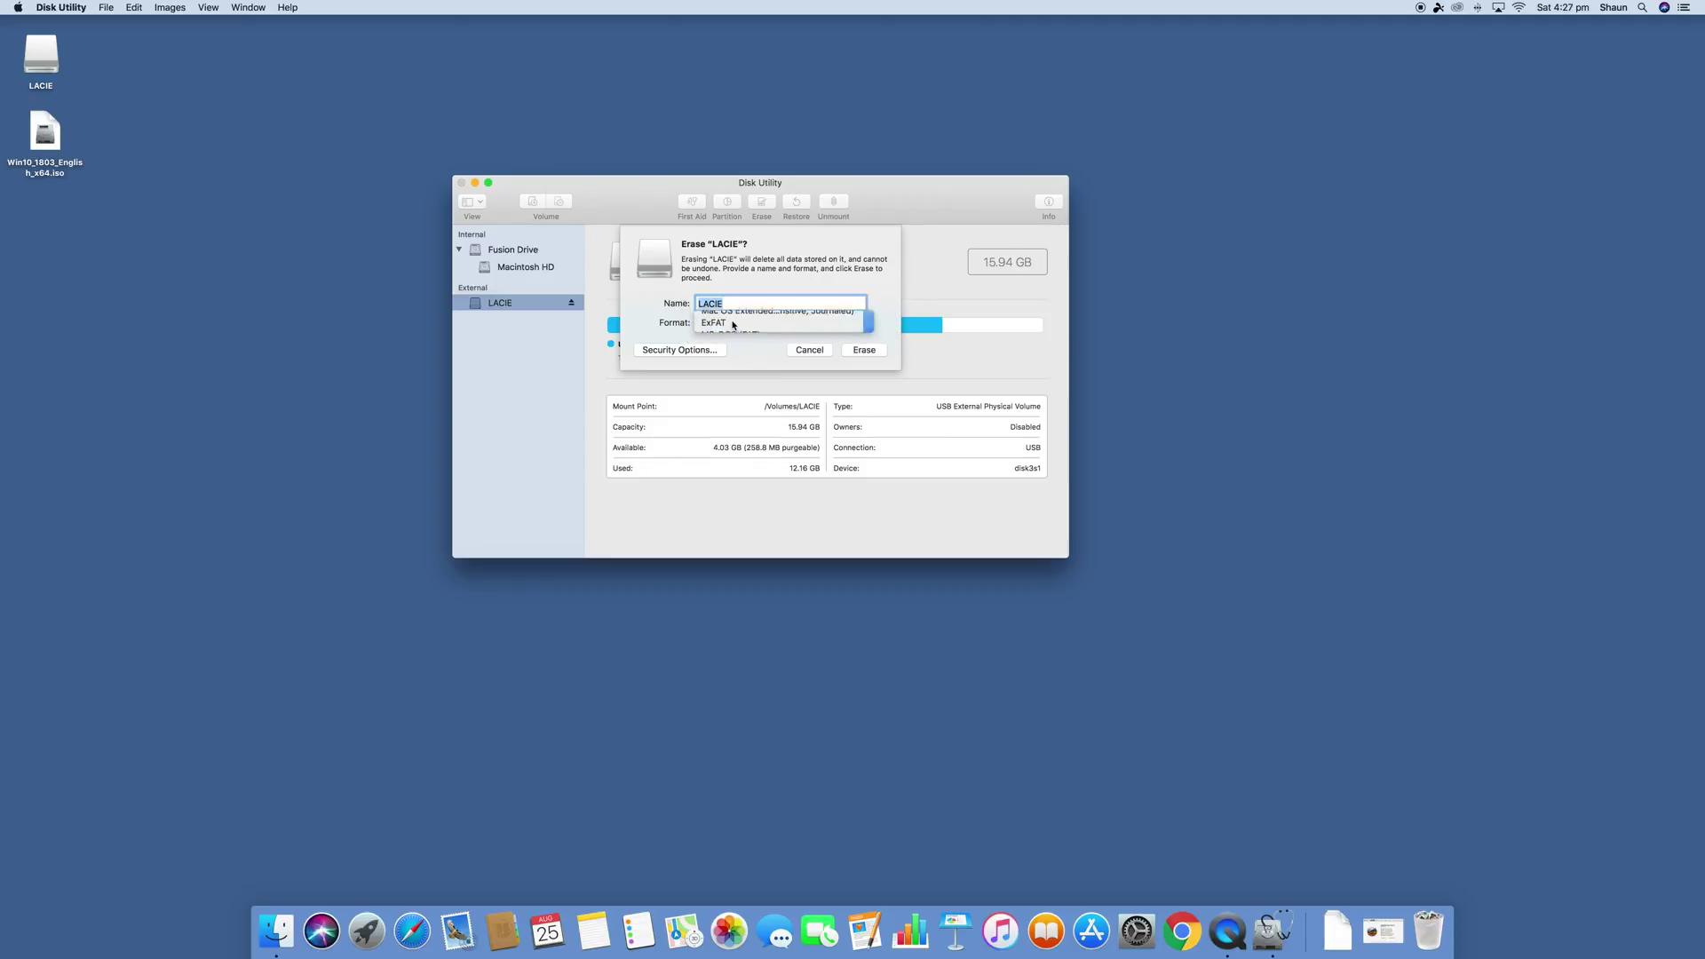
pyautogui.click(851, 352)
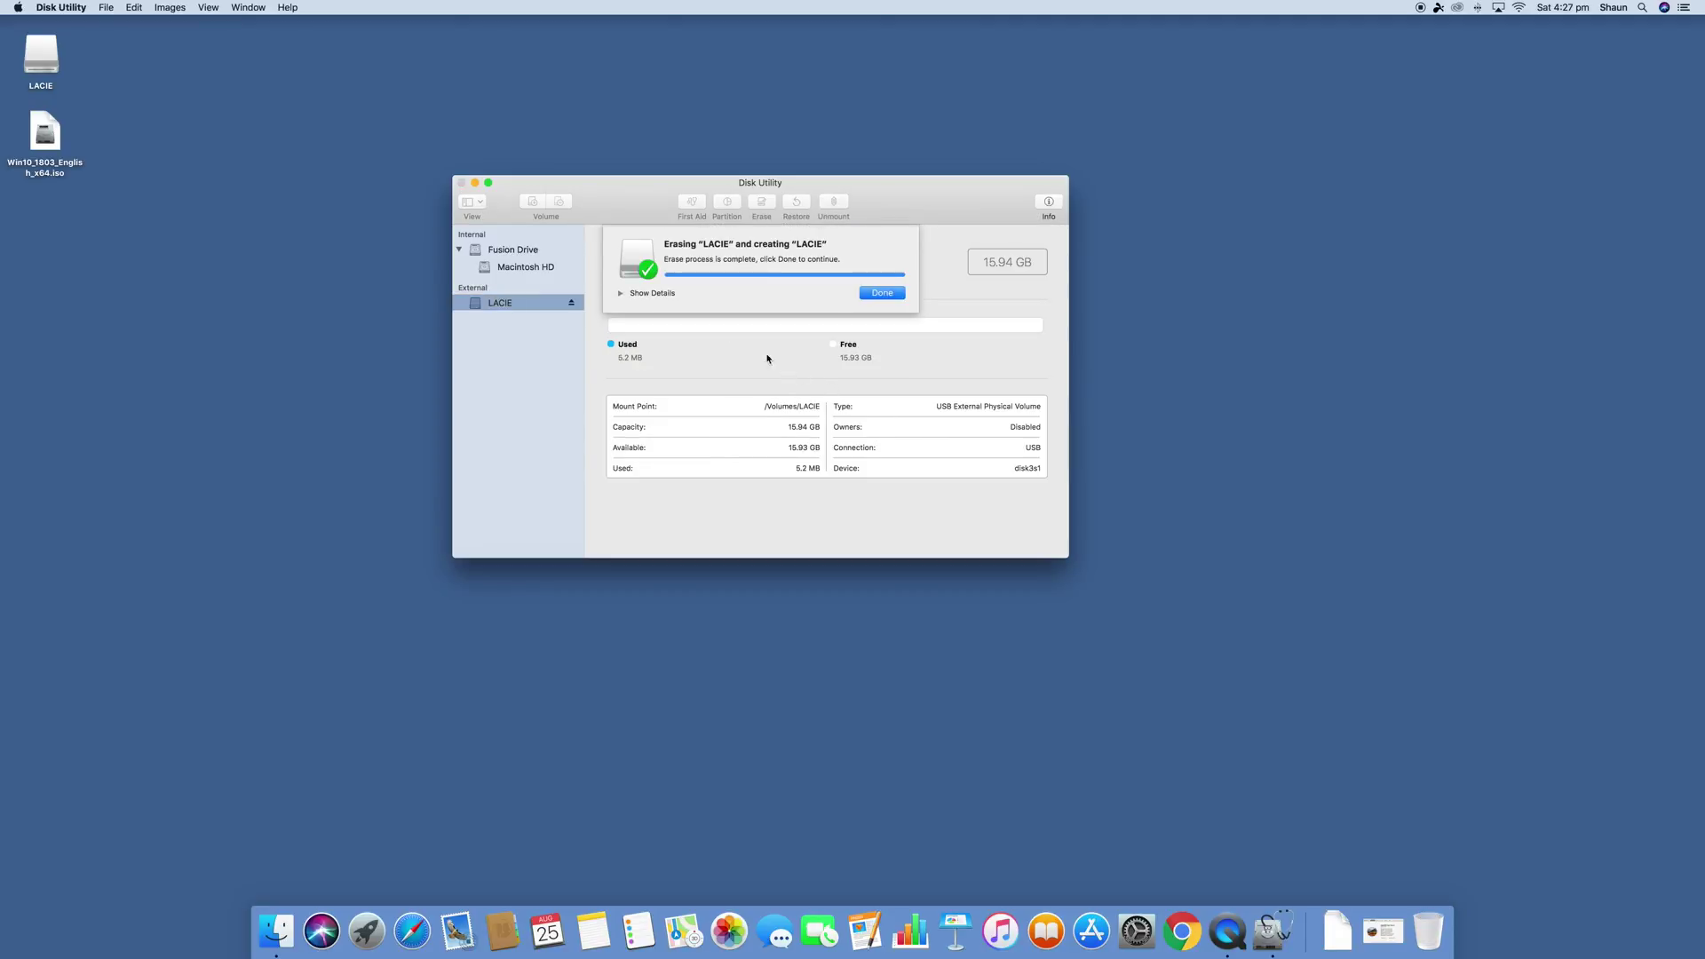
pyautogui.click(882, 293)
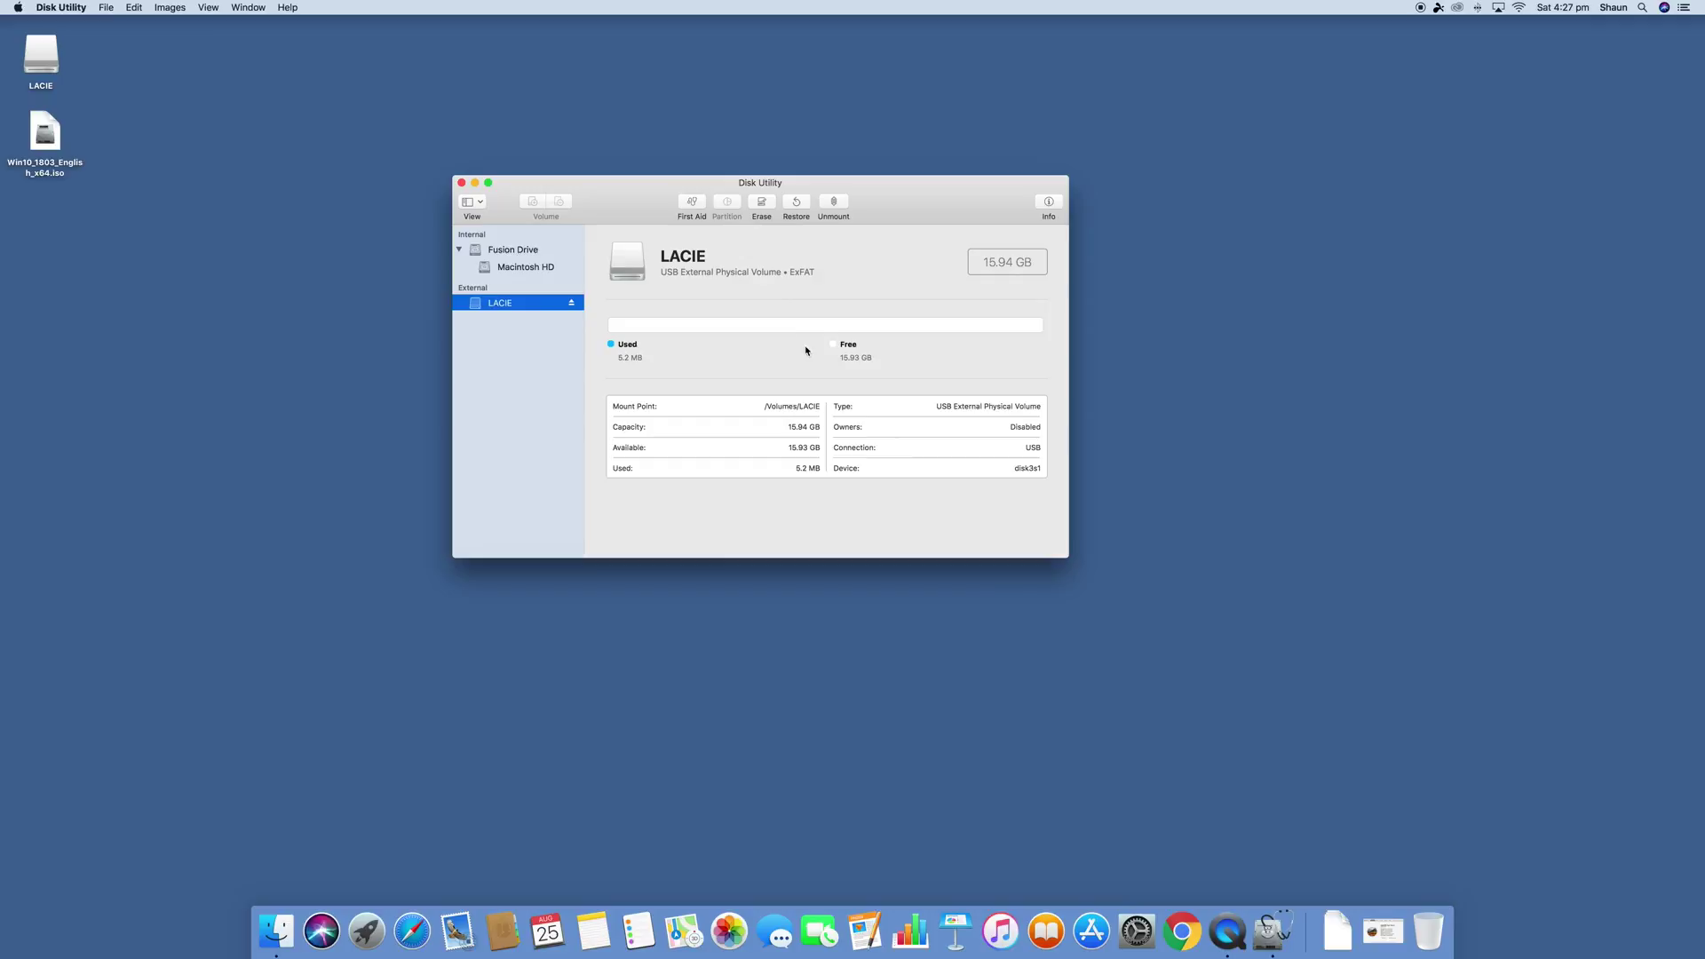
pyautogui.moveTo(781, 274); pyautogui.dragTo(844, 280)
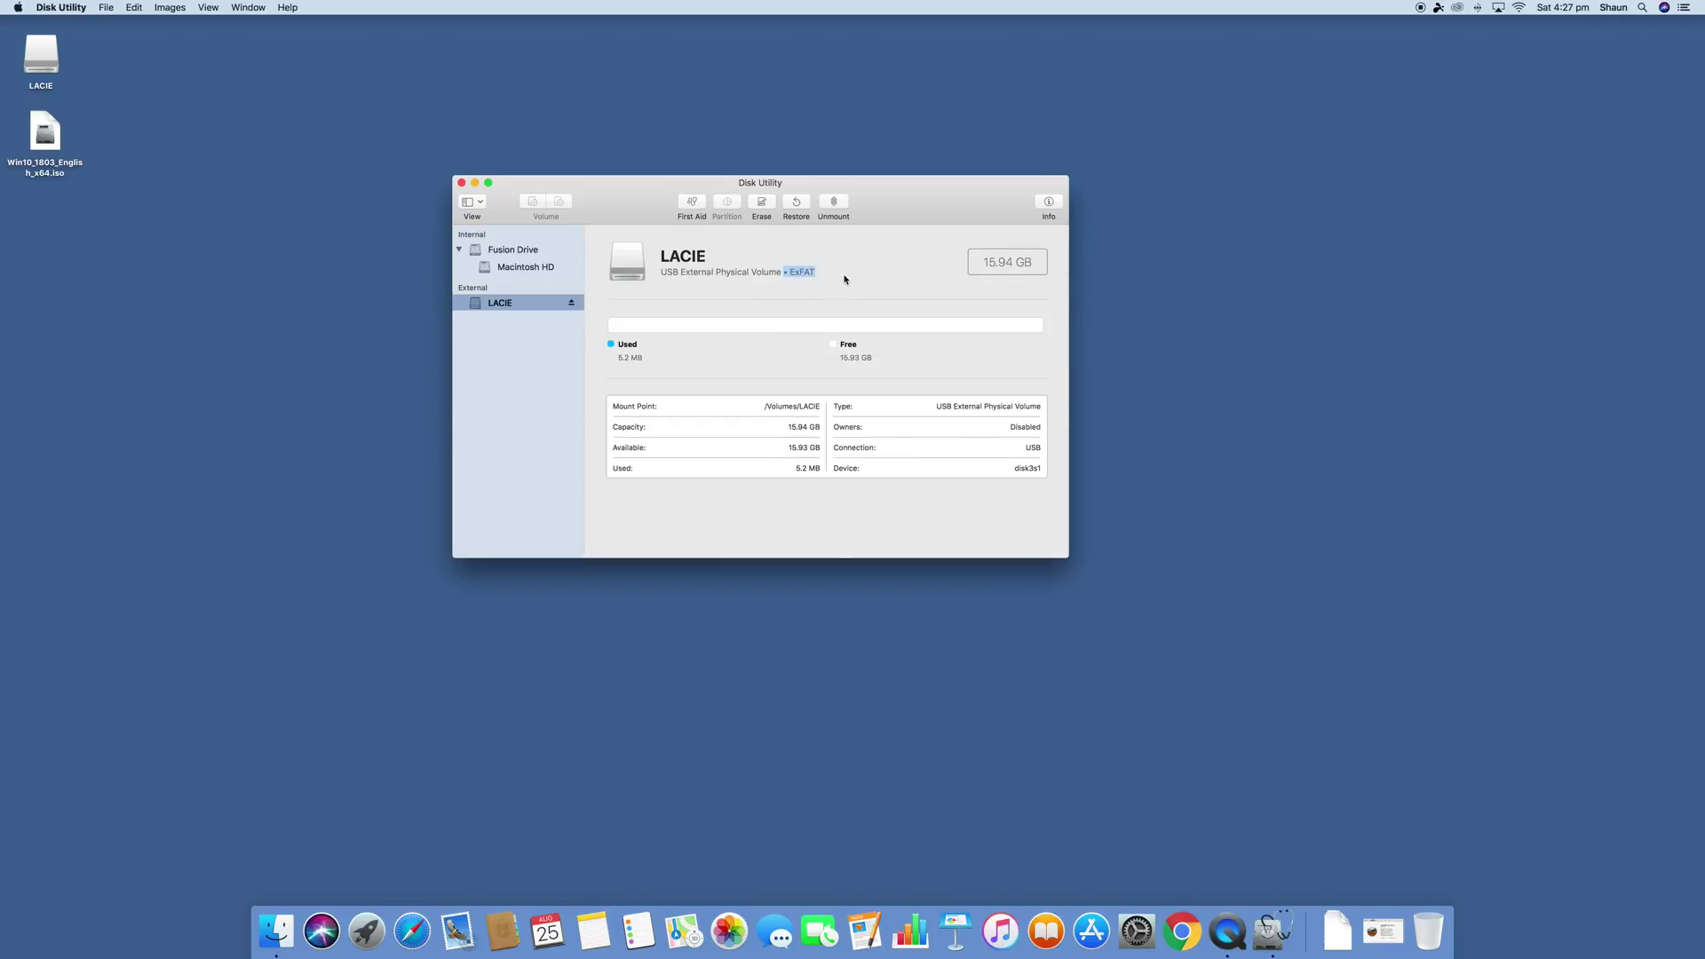
pyautogui.doubleClick(846, 357)
# Launch Safari and search the web for 'windows 10 iso'.
pyautogui.click(804, 362)
pyautogui.click(411, 933)
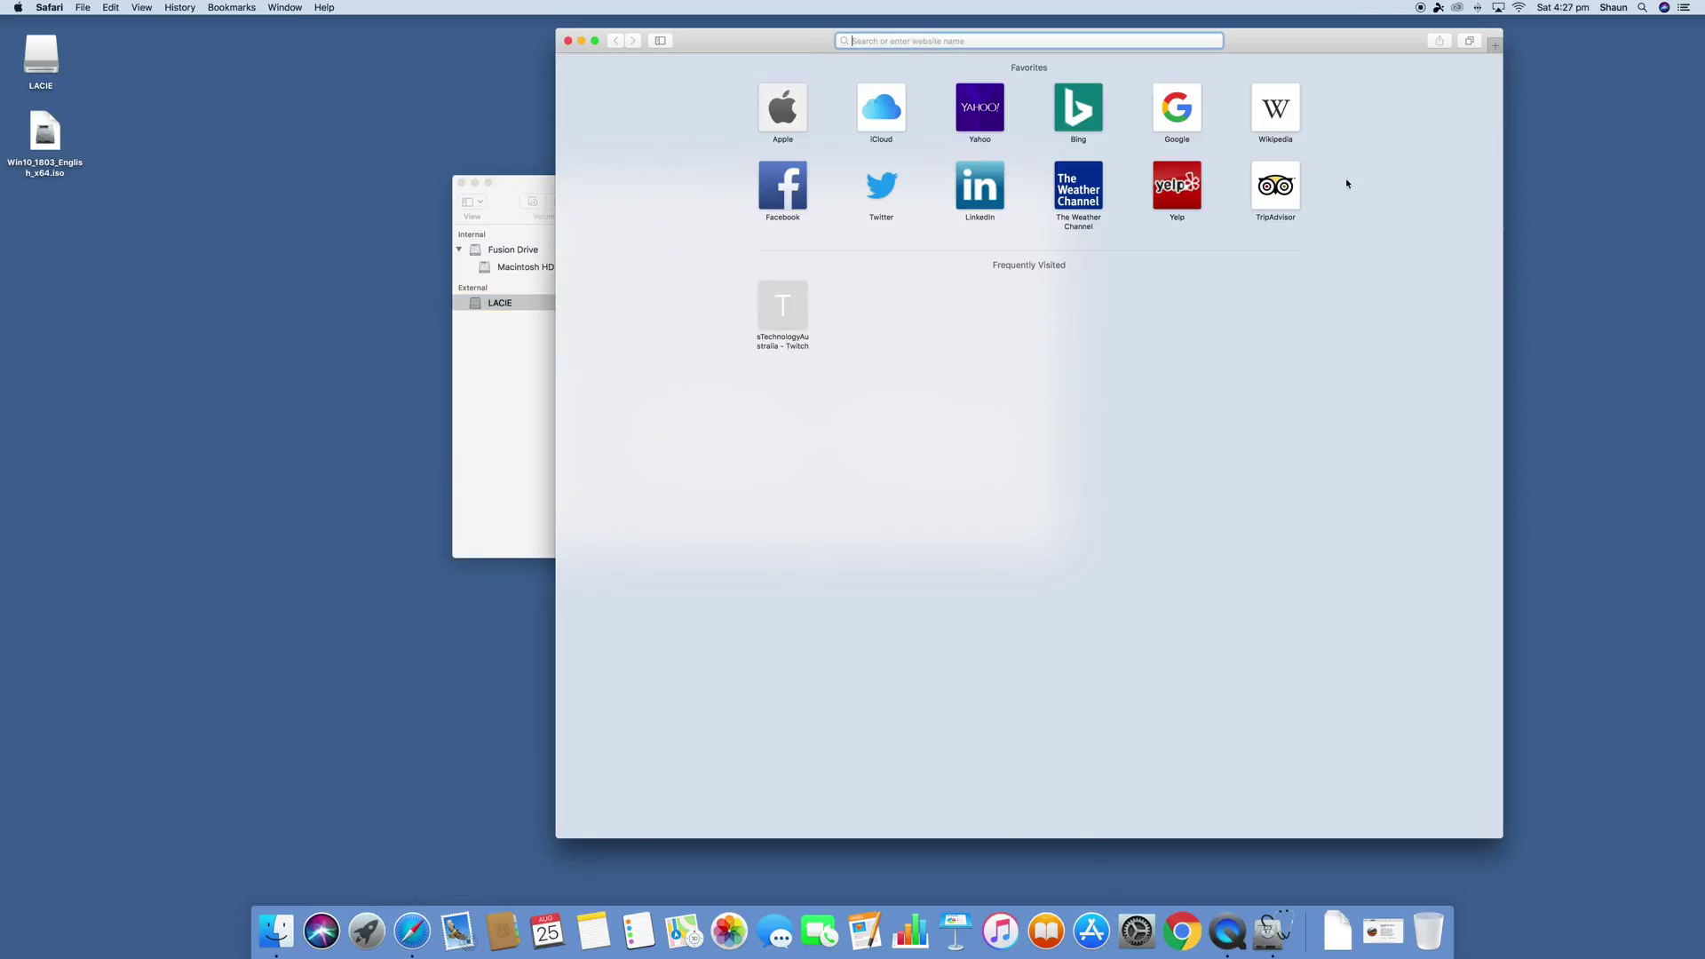
pyautogui.moveTo(738, 50); pyautogui.dragTo(565, 51)
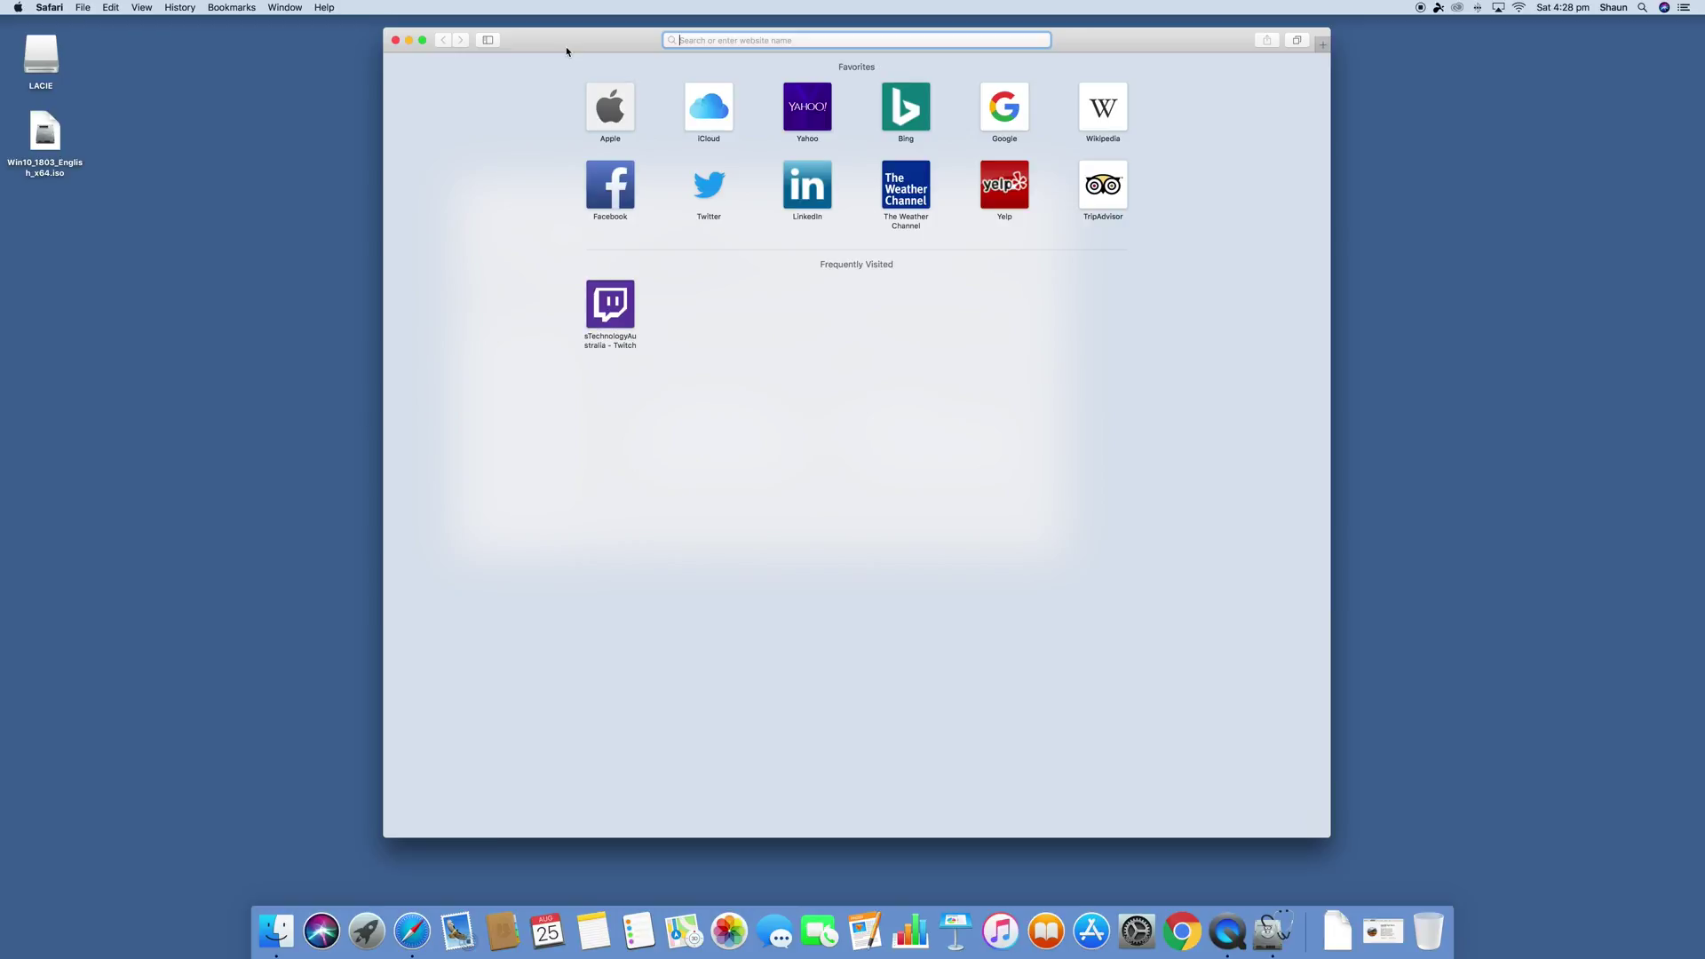
pyautogui.write('windows 10')
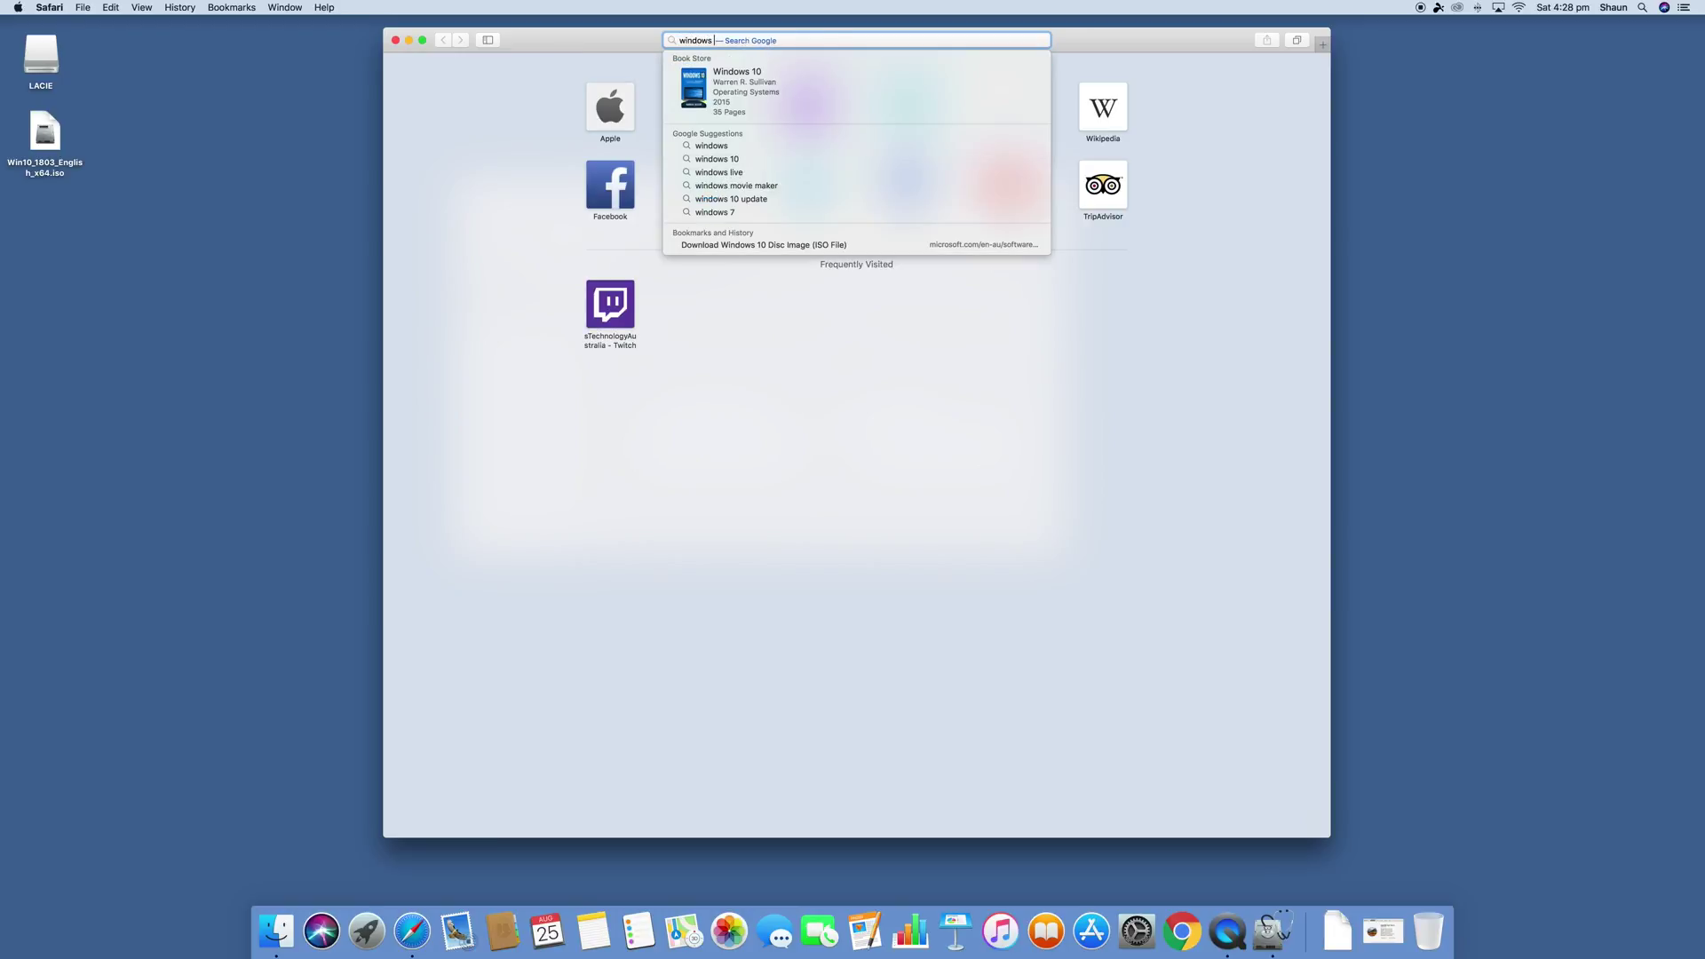
pyautogui.write(' iso')
pyautogui.press('Return')
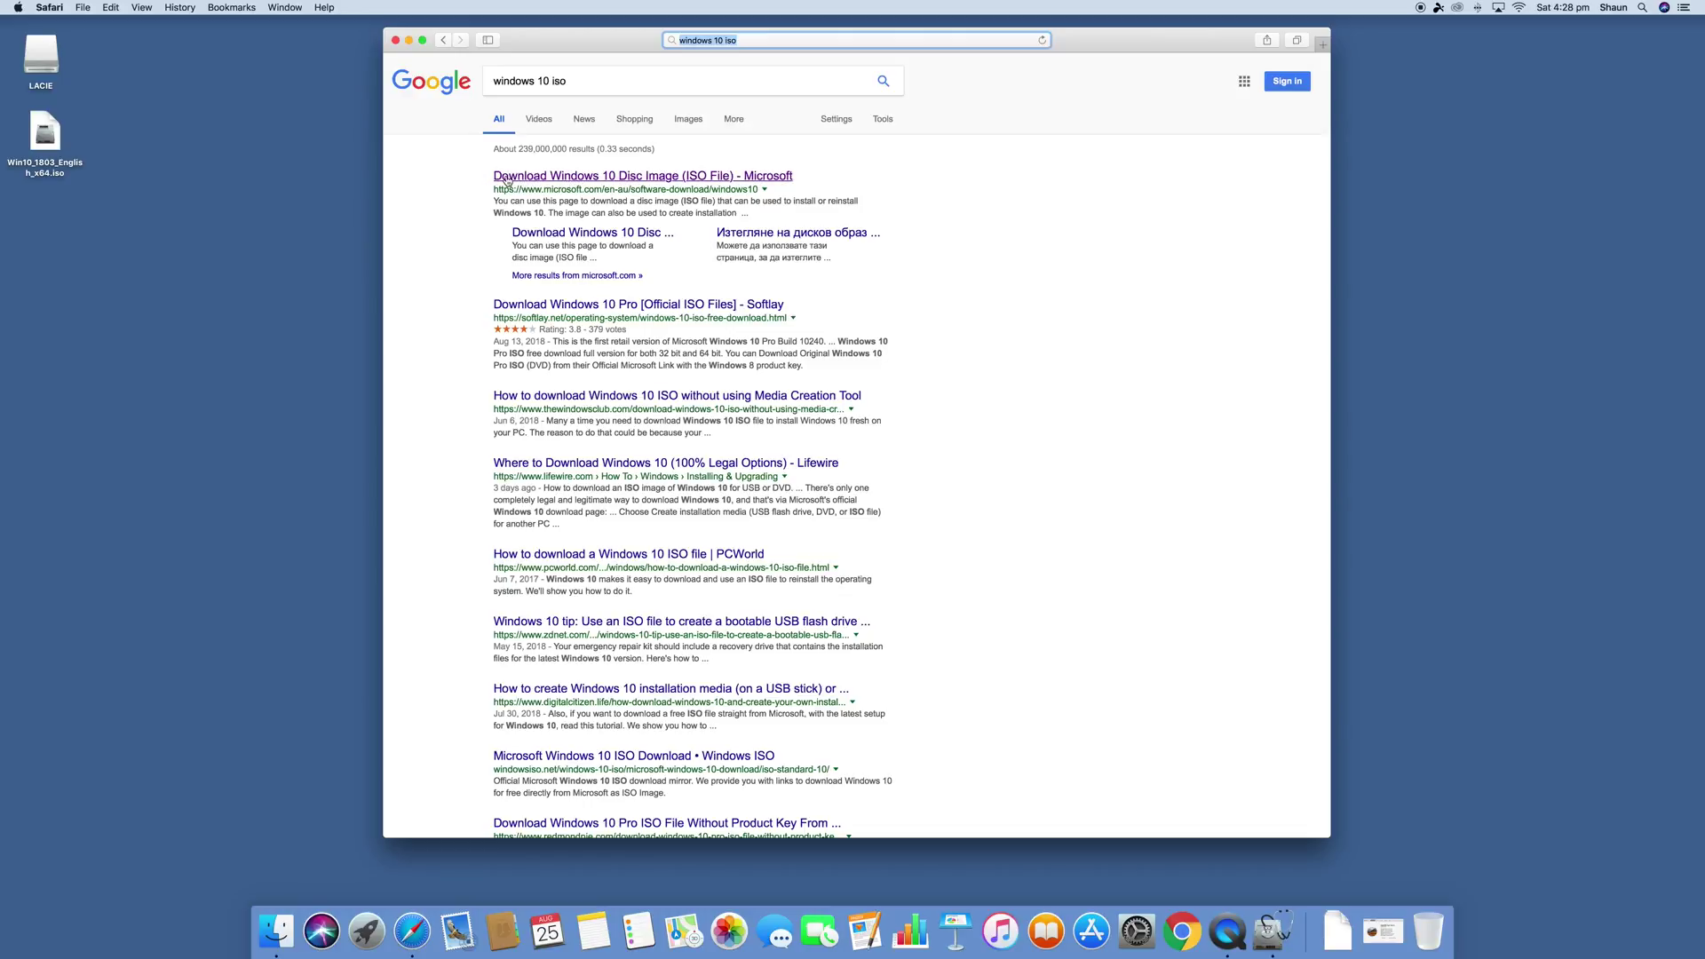
# Open Microsoft's Download Windows 10 Disc Image page and confirm the Windows 10 edition.
pyautogui.click(561, 180)
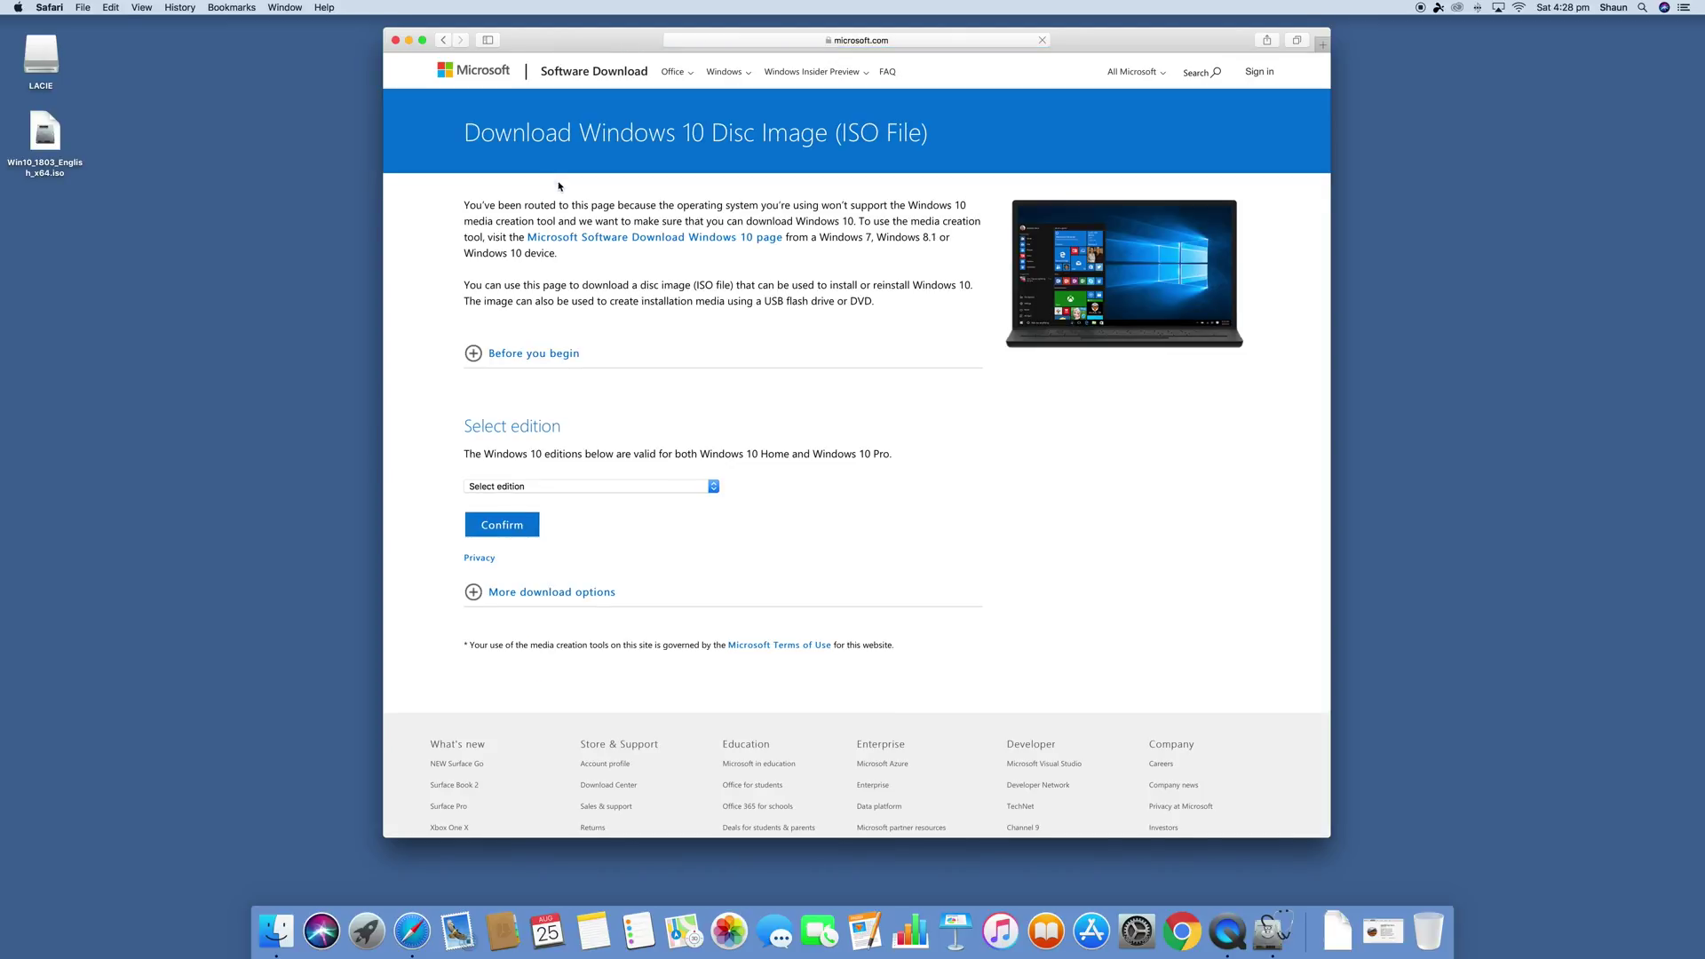
pyautogui.scroll(-2, 483, 451)
pyautogui.scroll(-1, 483, 451)
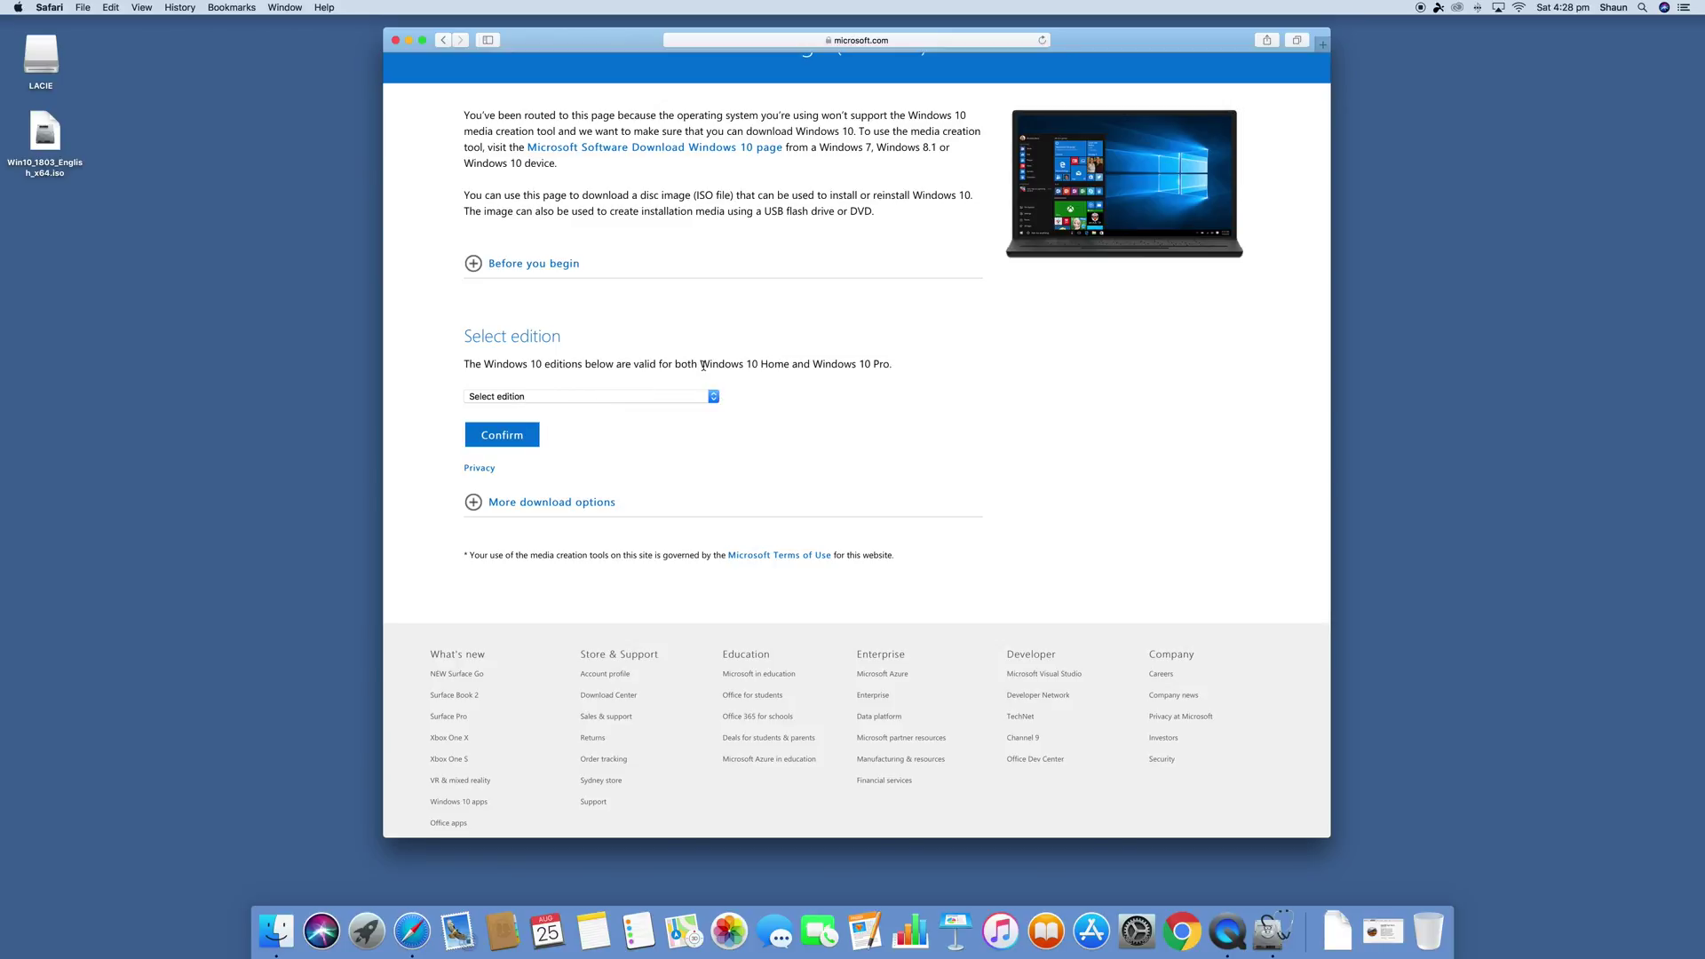
pyautogui.click(505, 399)
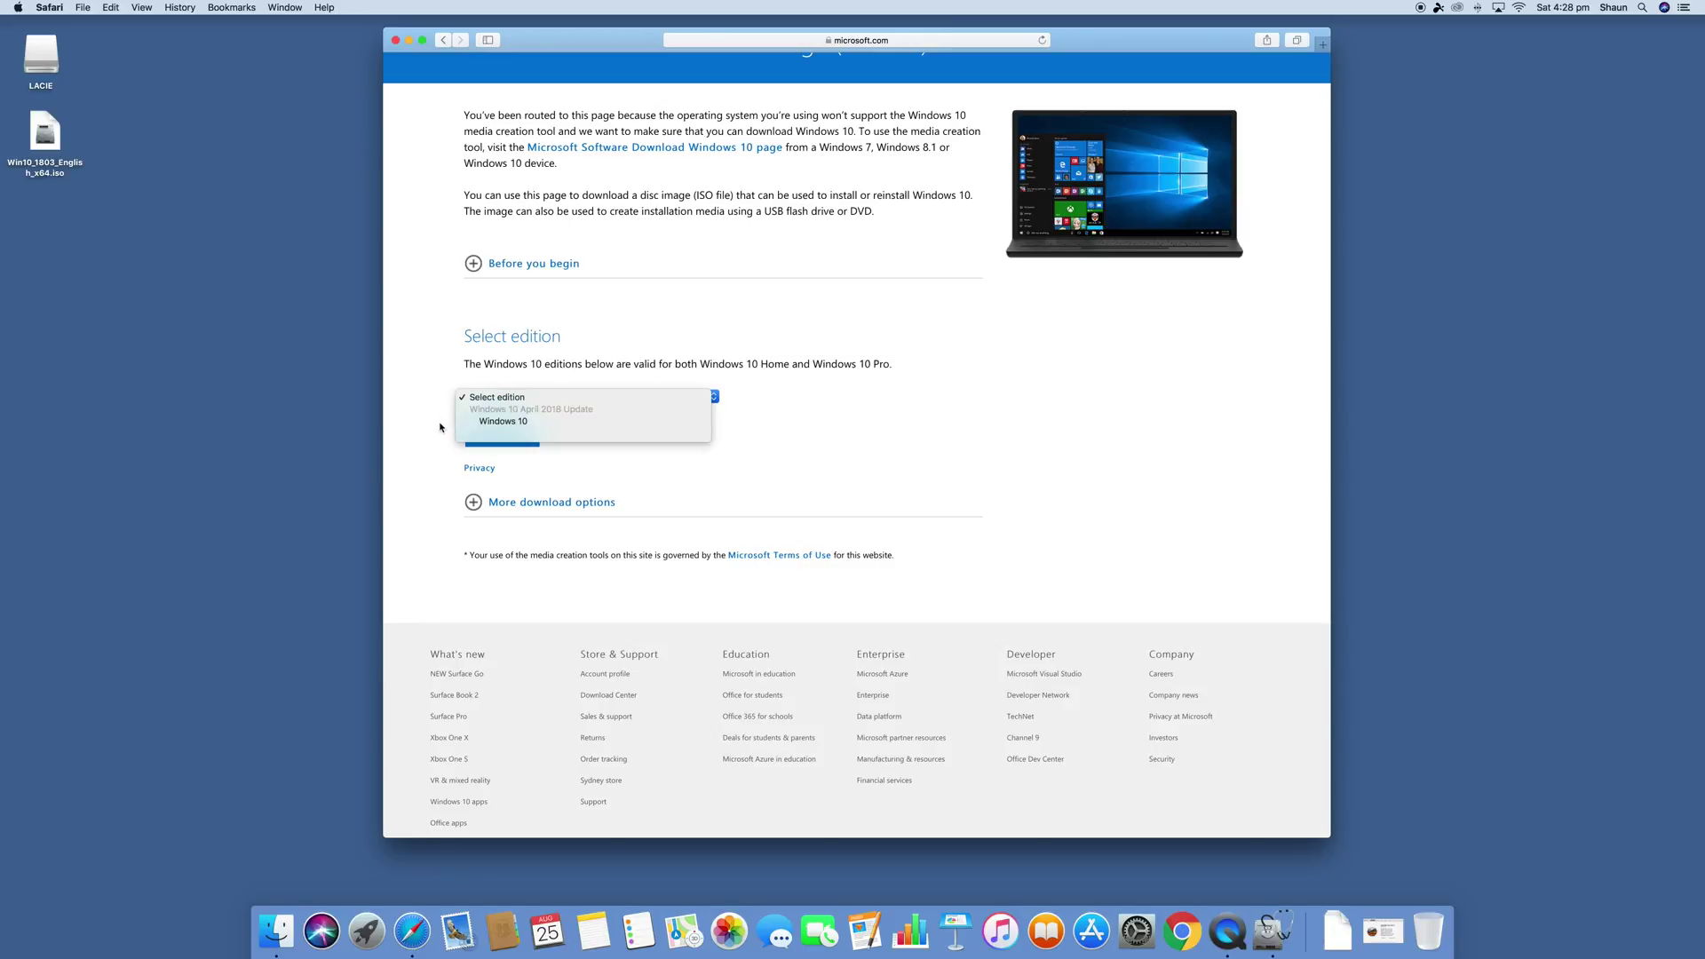
pyautogui.click(493, 423)
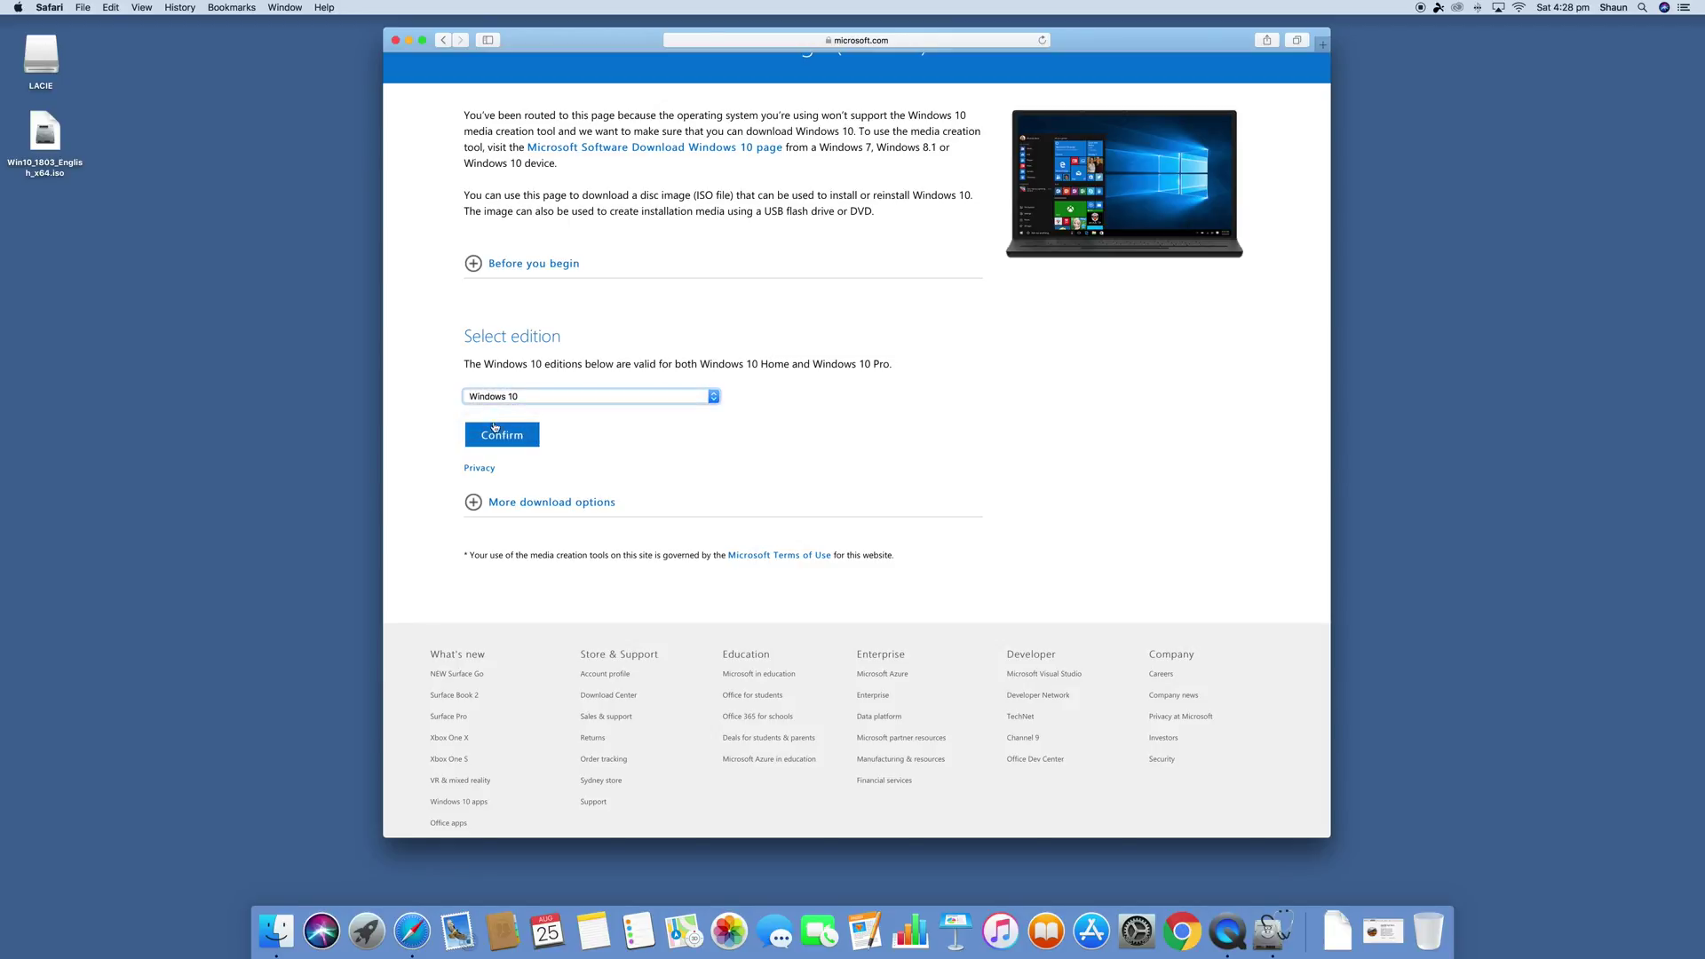
pyautogui.click(502, 434)
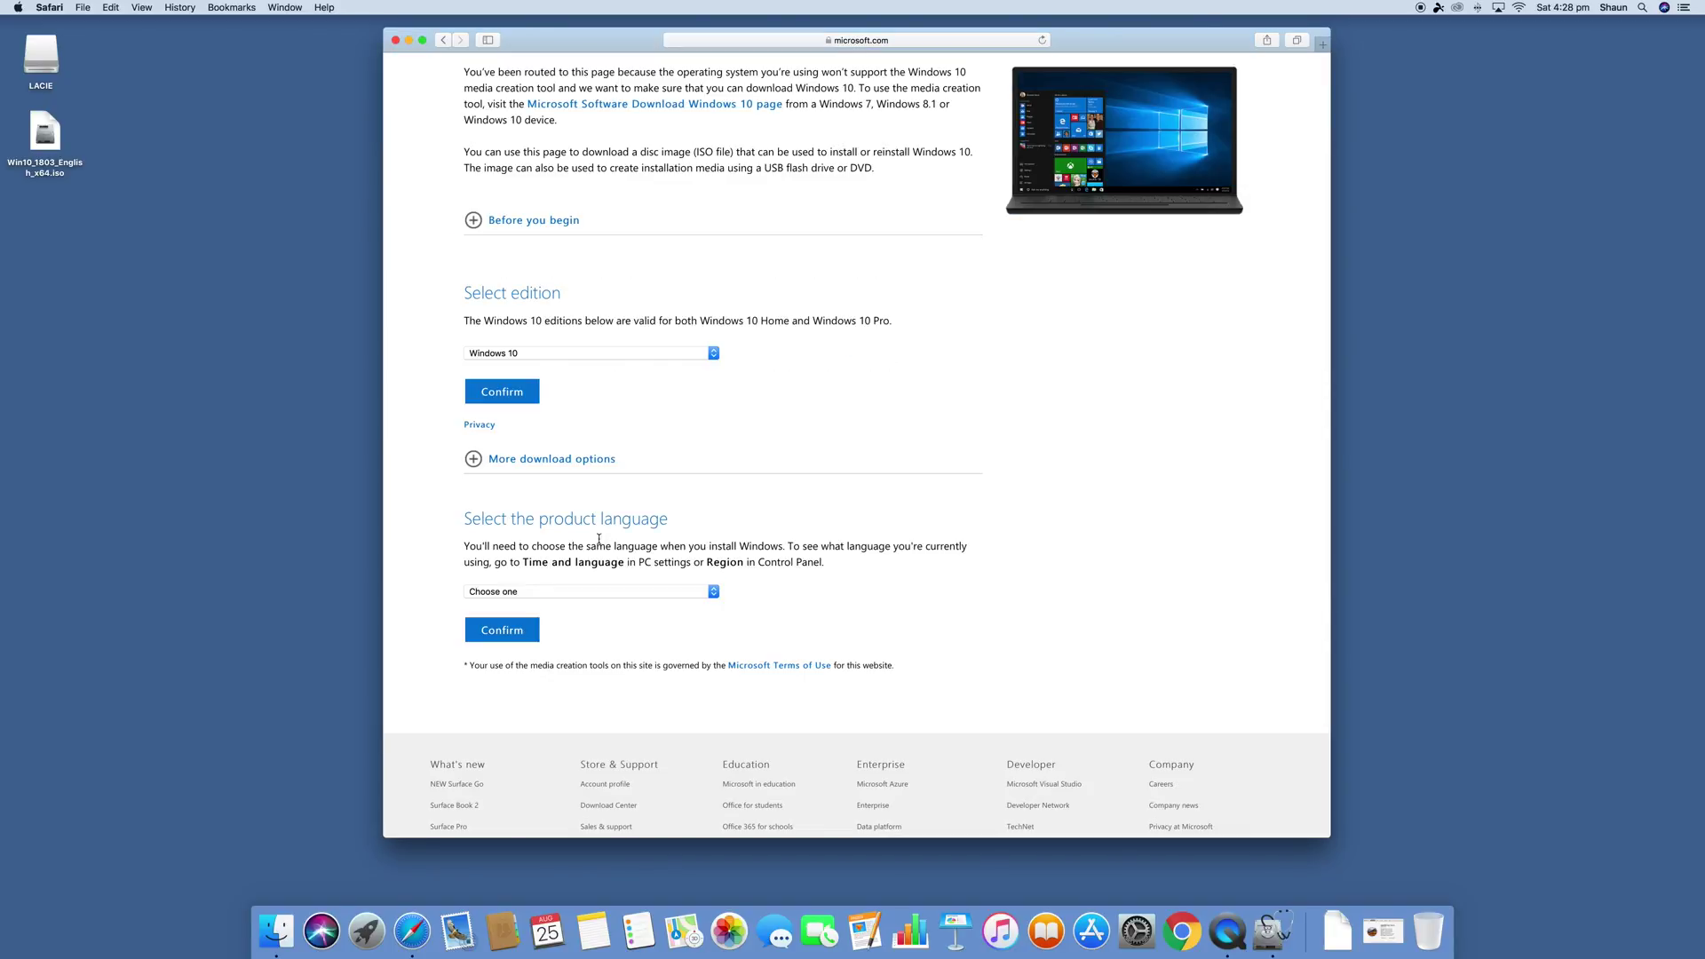
# Choose and confirm English as the product language.
pyautogui.scroll(-2, 597, 540)
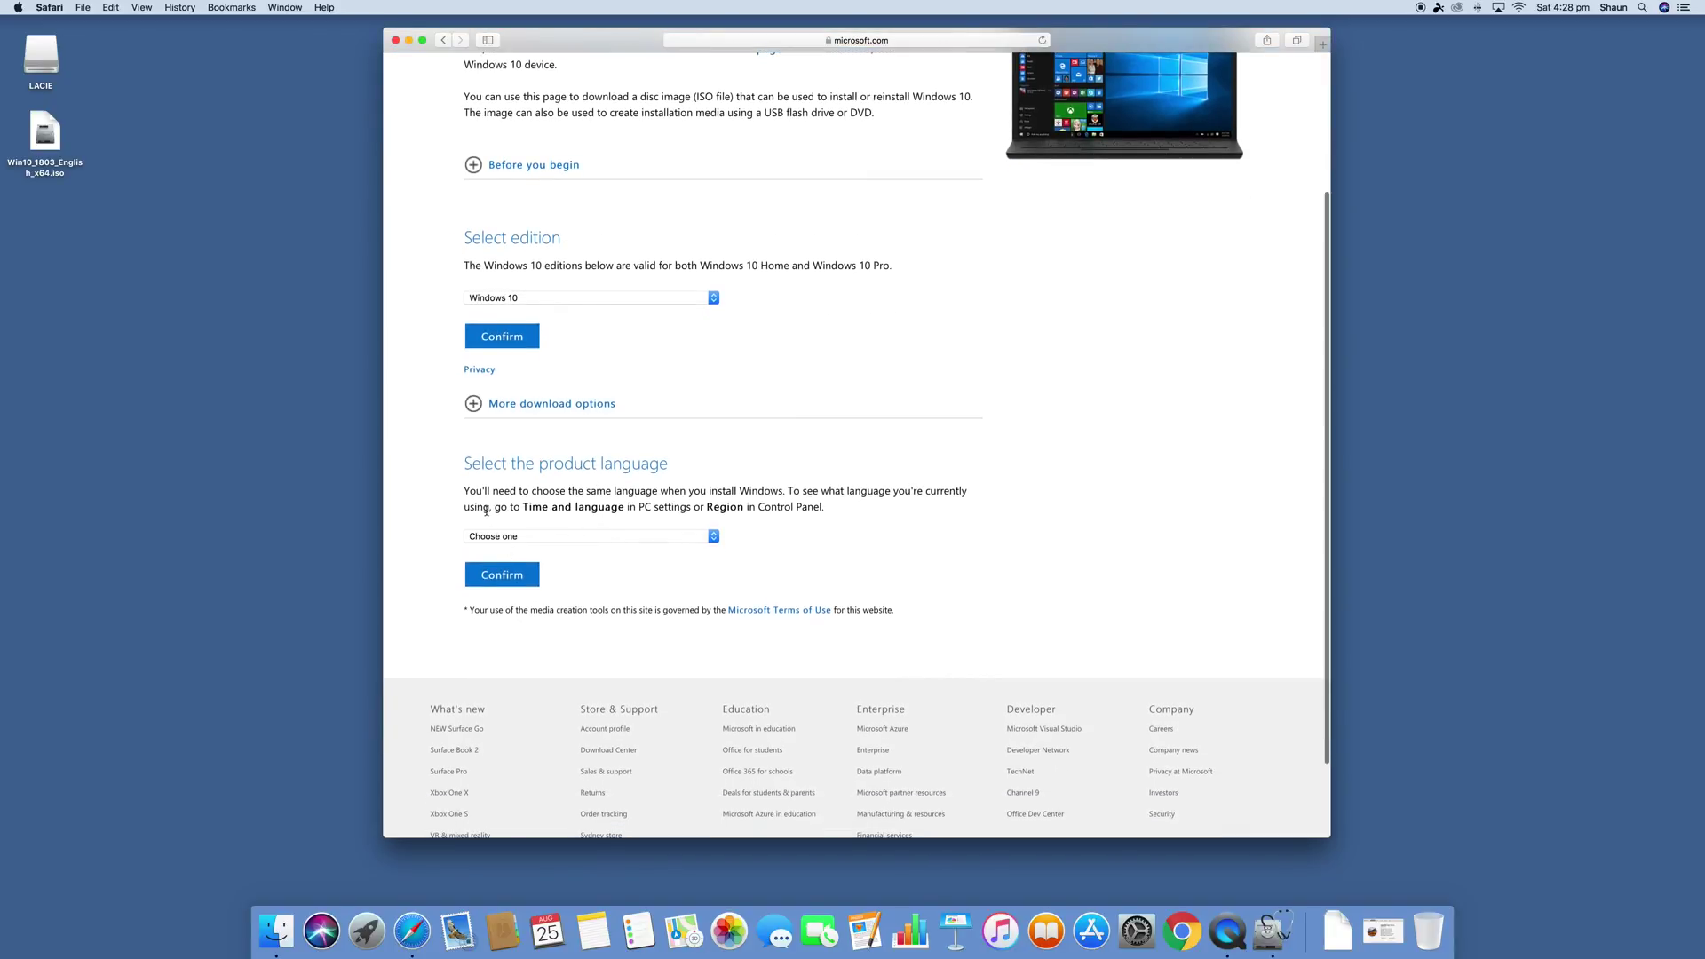
pyautogui.click(497, 536)
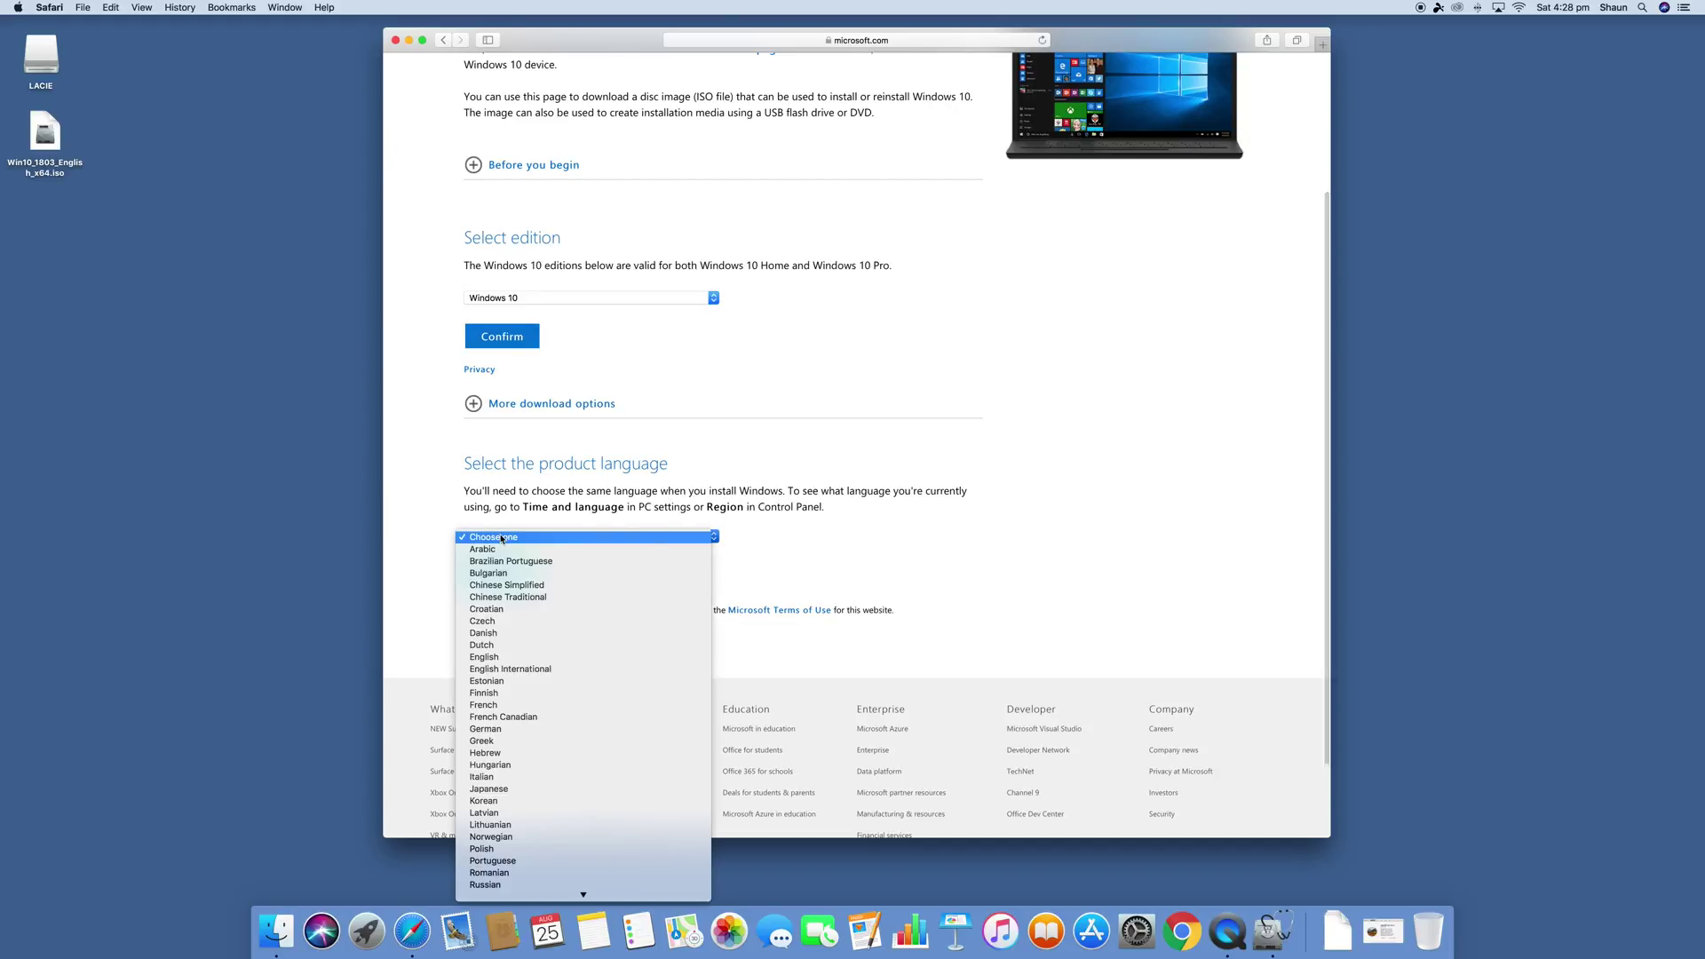
pyautogui.click(508, 657)
pyautogui.click(501, 576)
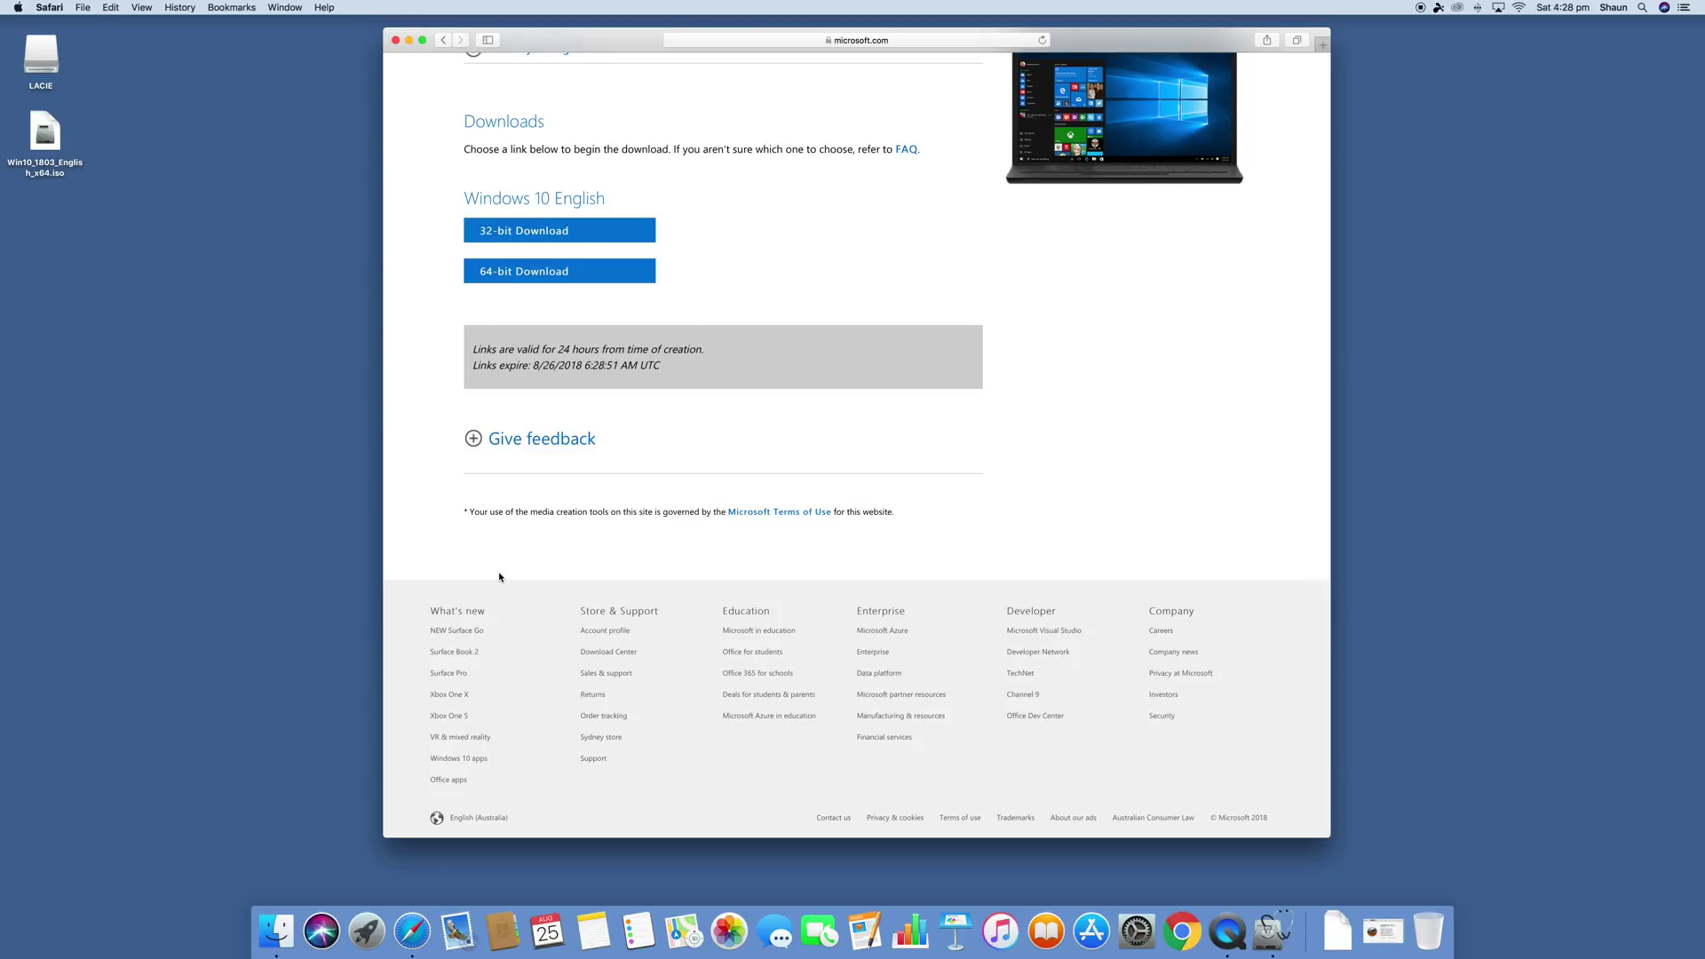
# Start the 64-bit Windows 10 English ISO download.
pyautogui.scroll(3, 514, 513)
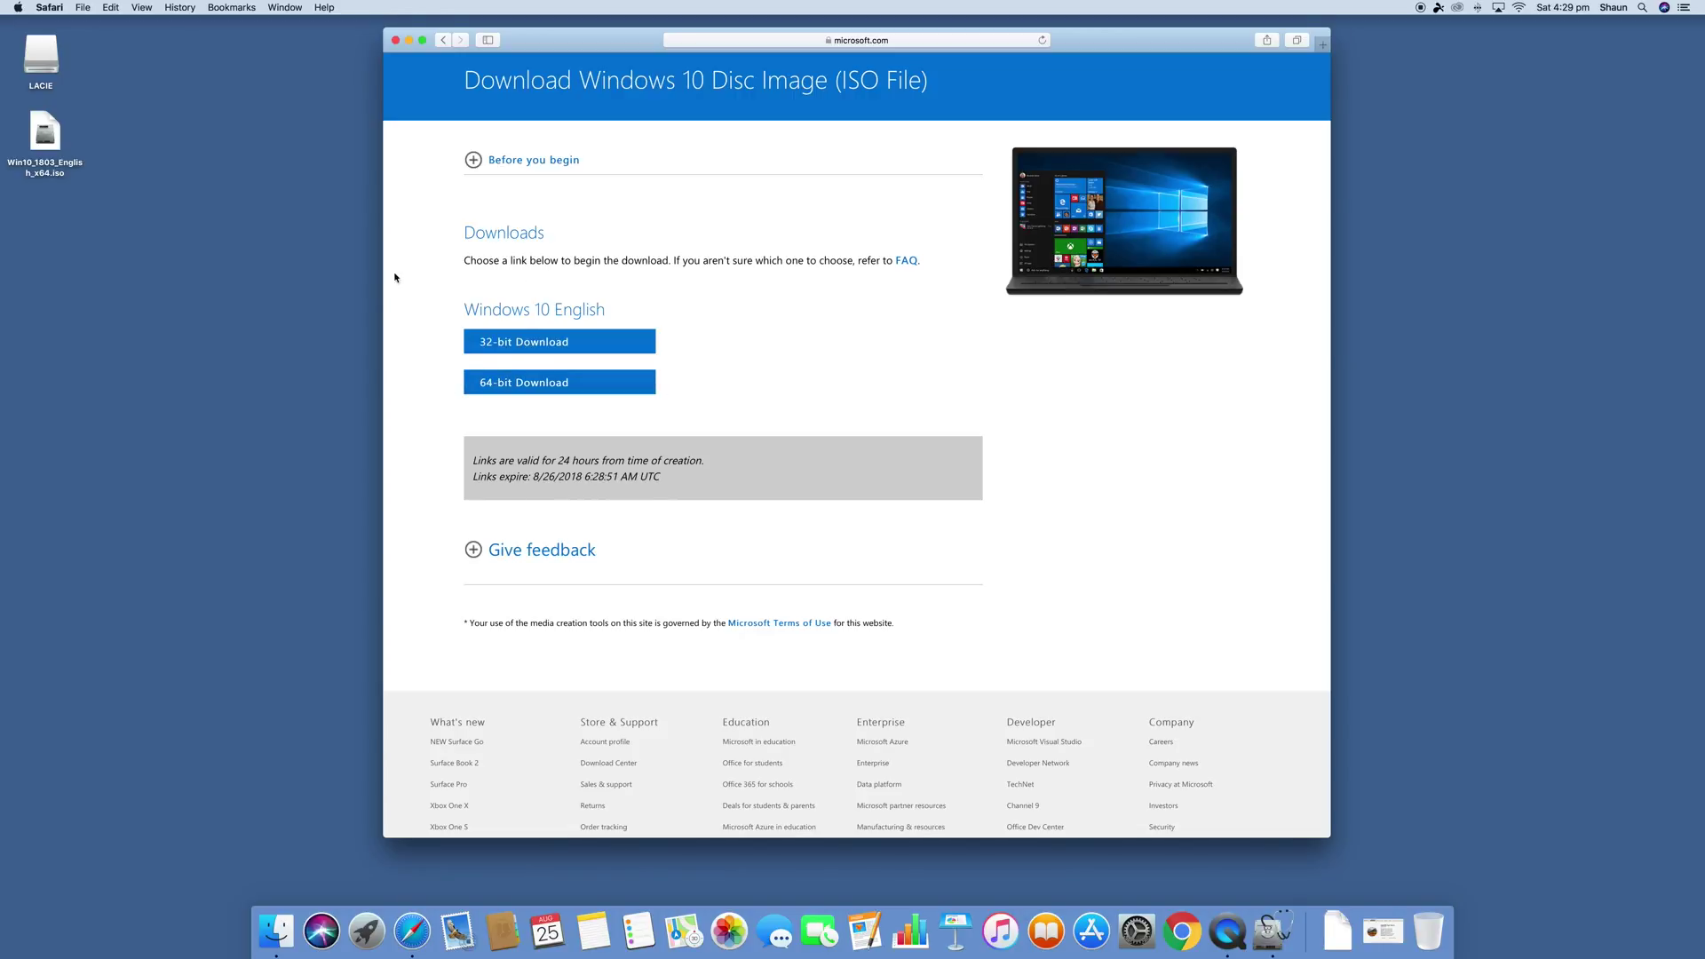
pyautogui.moveTo(466, 310); pyautogui.dragTo(605, 311)
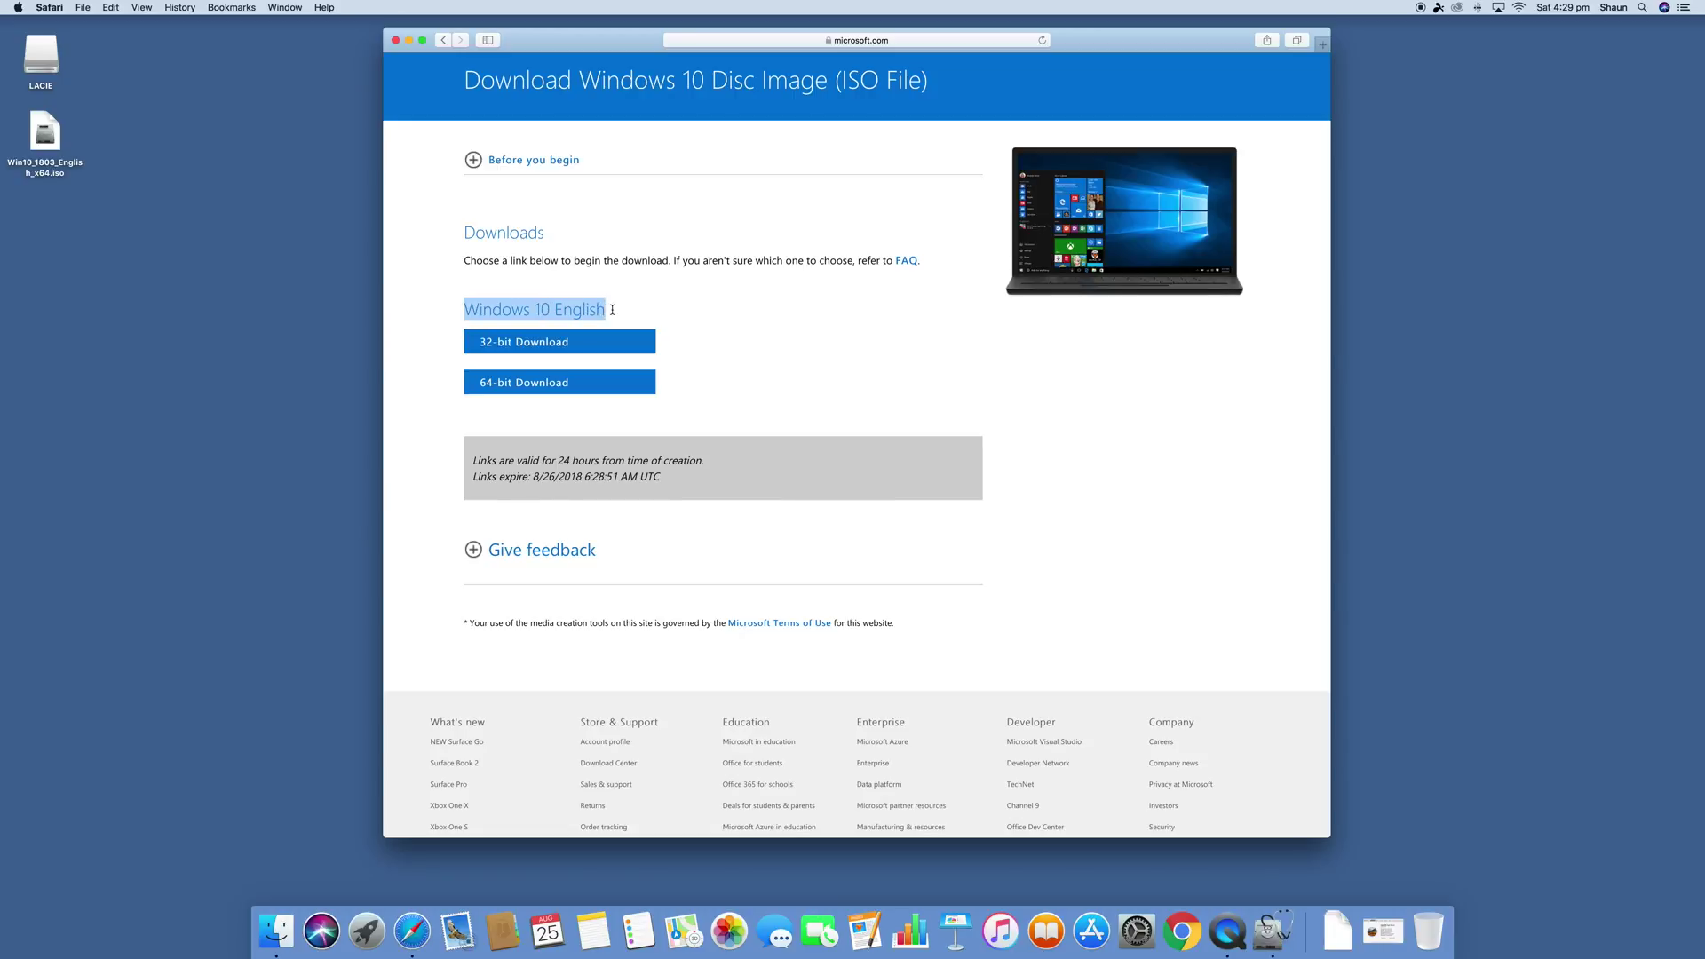
pyautogui.click(592, 313)
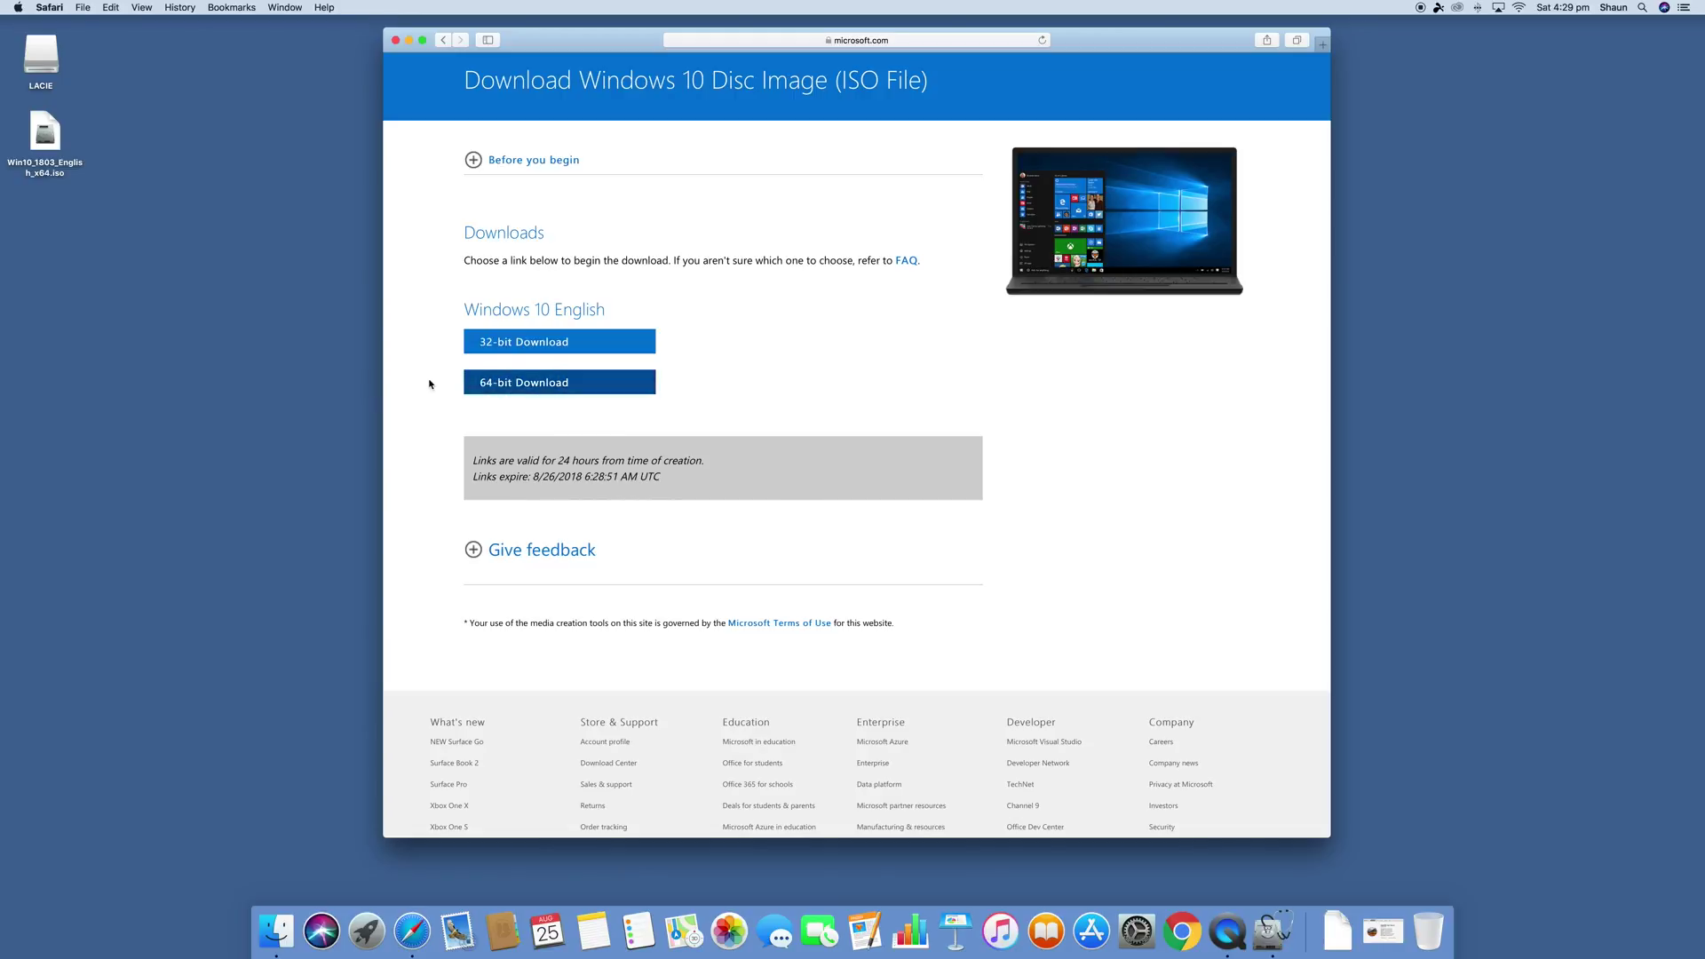
pyautogui.click(531, 388)
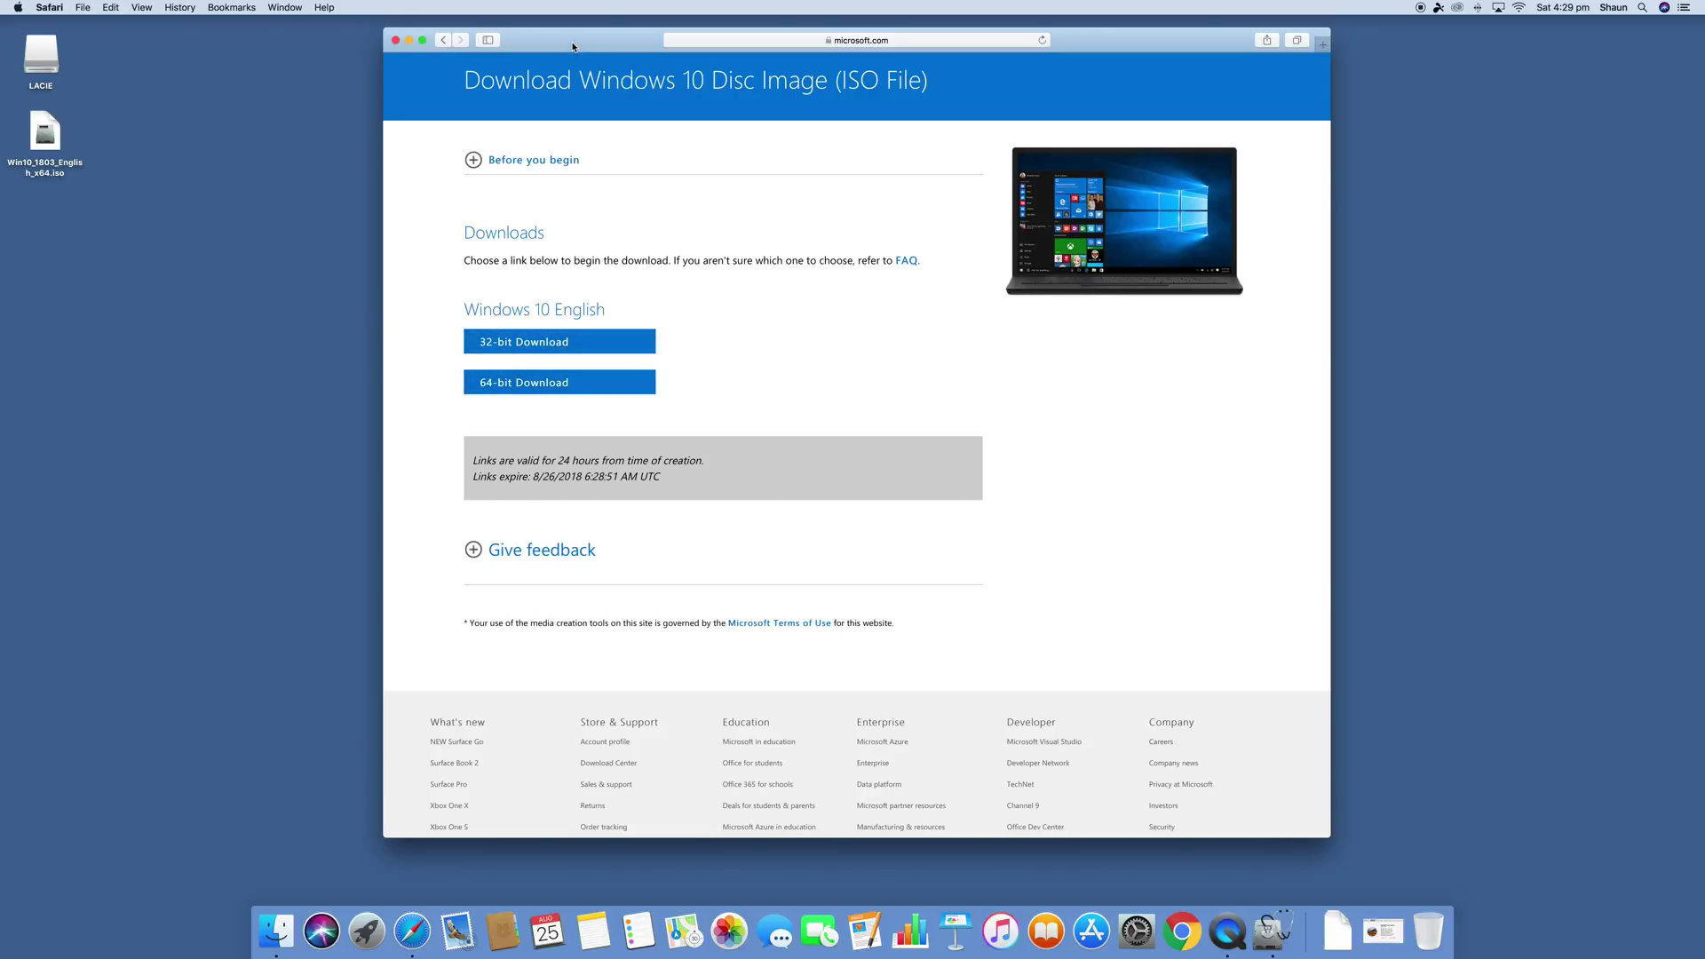
# Move the Safari window aside and minimize it, revealing Disk Utility.
pyautogui.moveTo(568, 47); pyautogui.dragTo(555, 47)
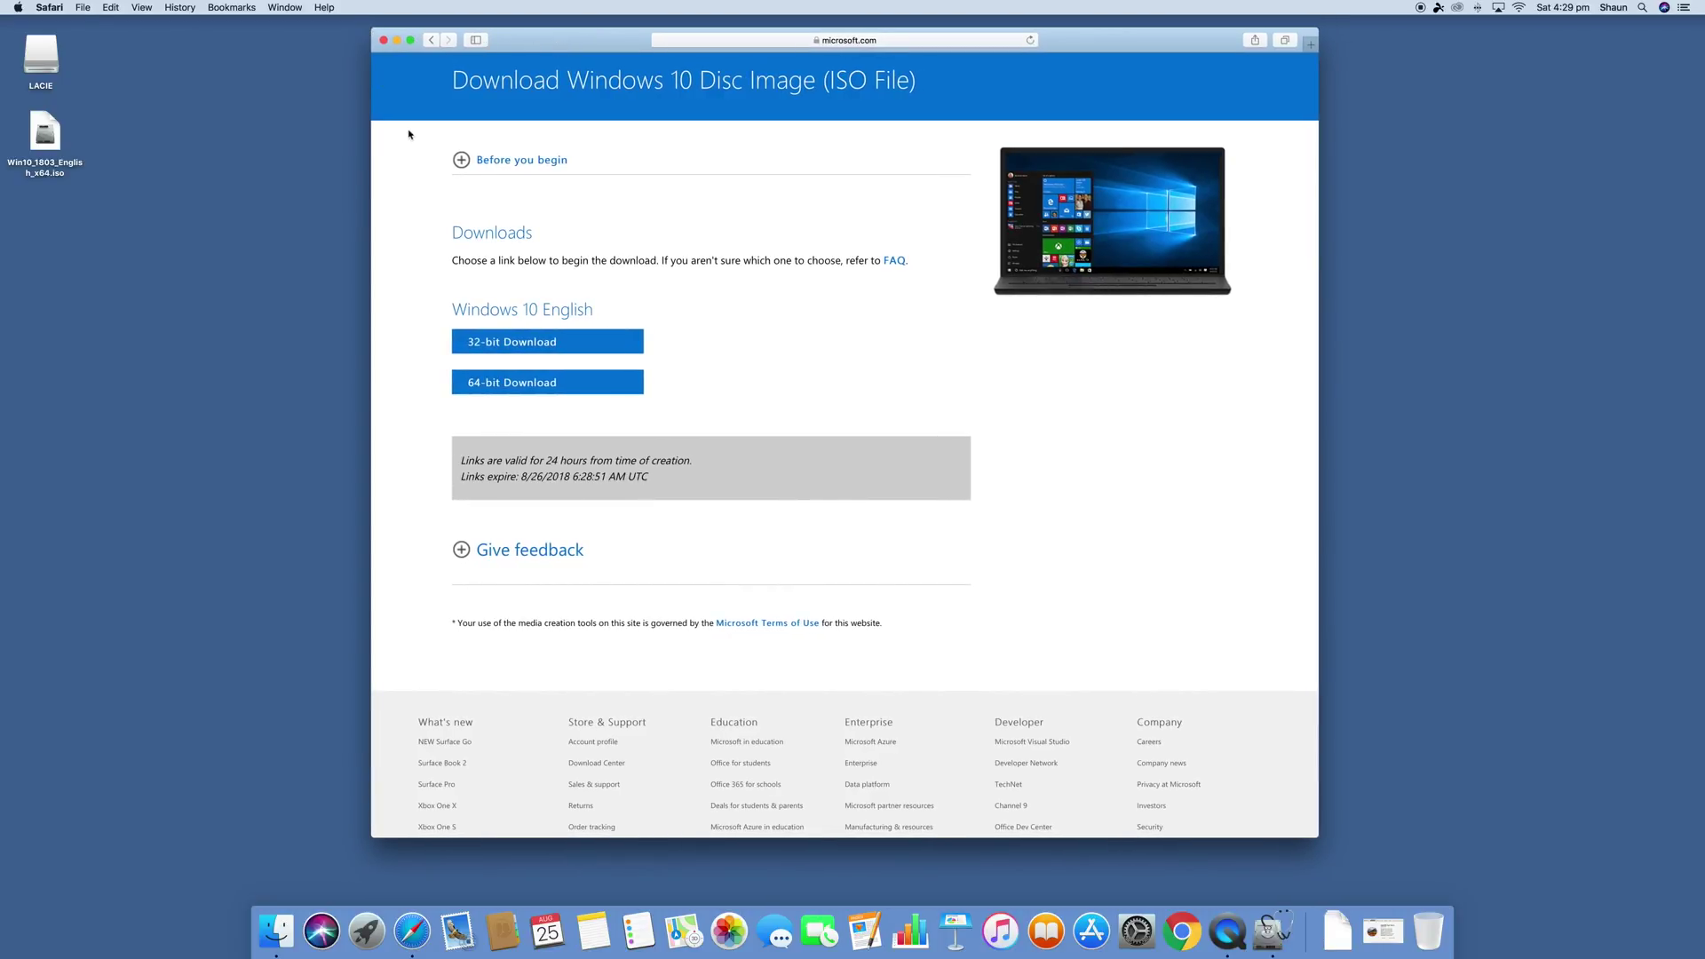
pyautogui.moveTo(388, 51); pyautogui.dragTo(445, 53)
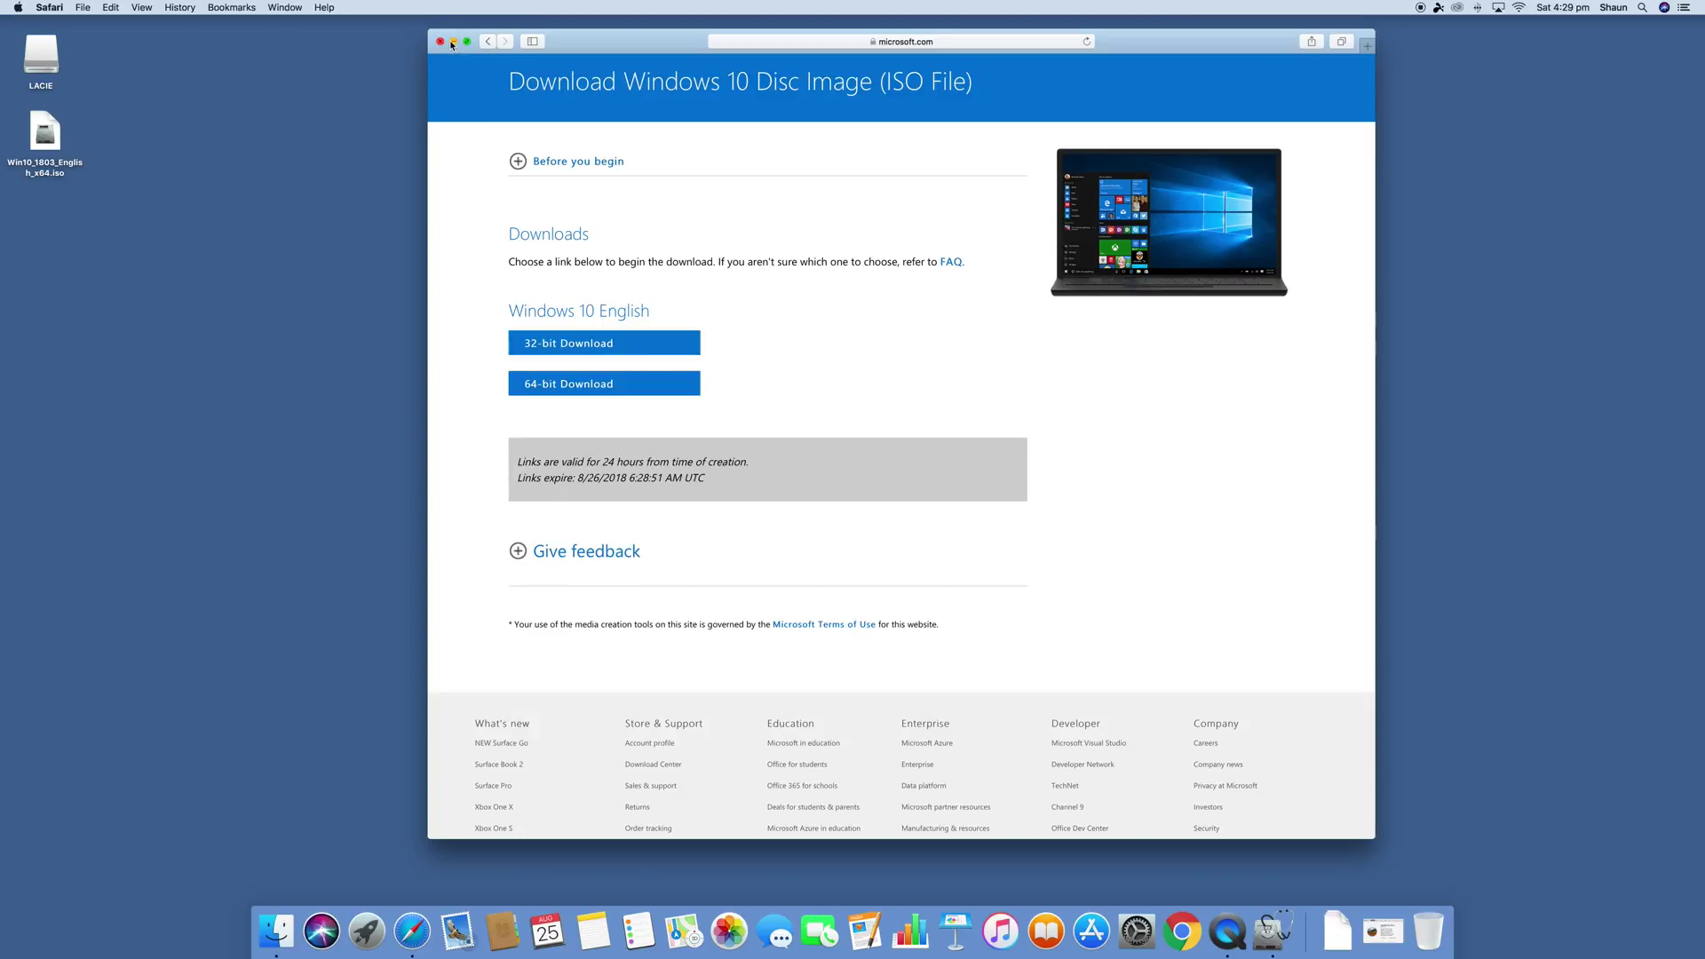
pyautogui.click(454, 42)
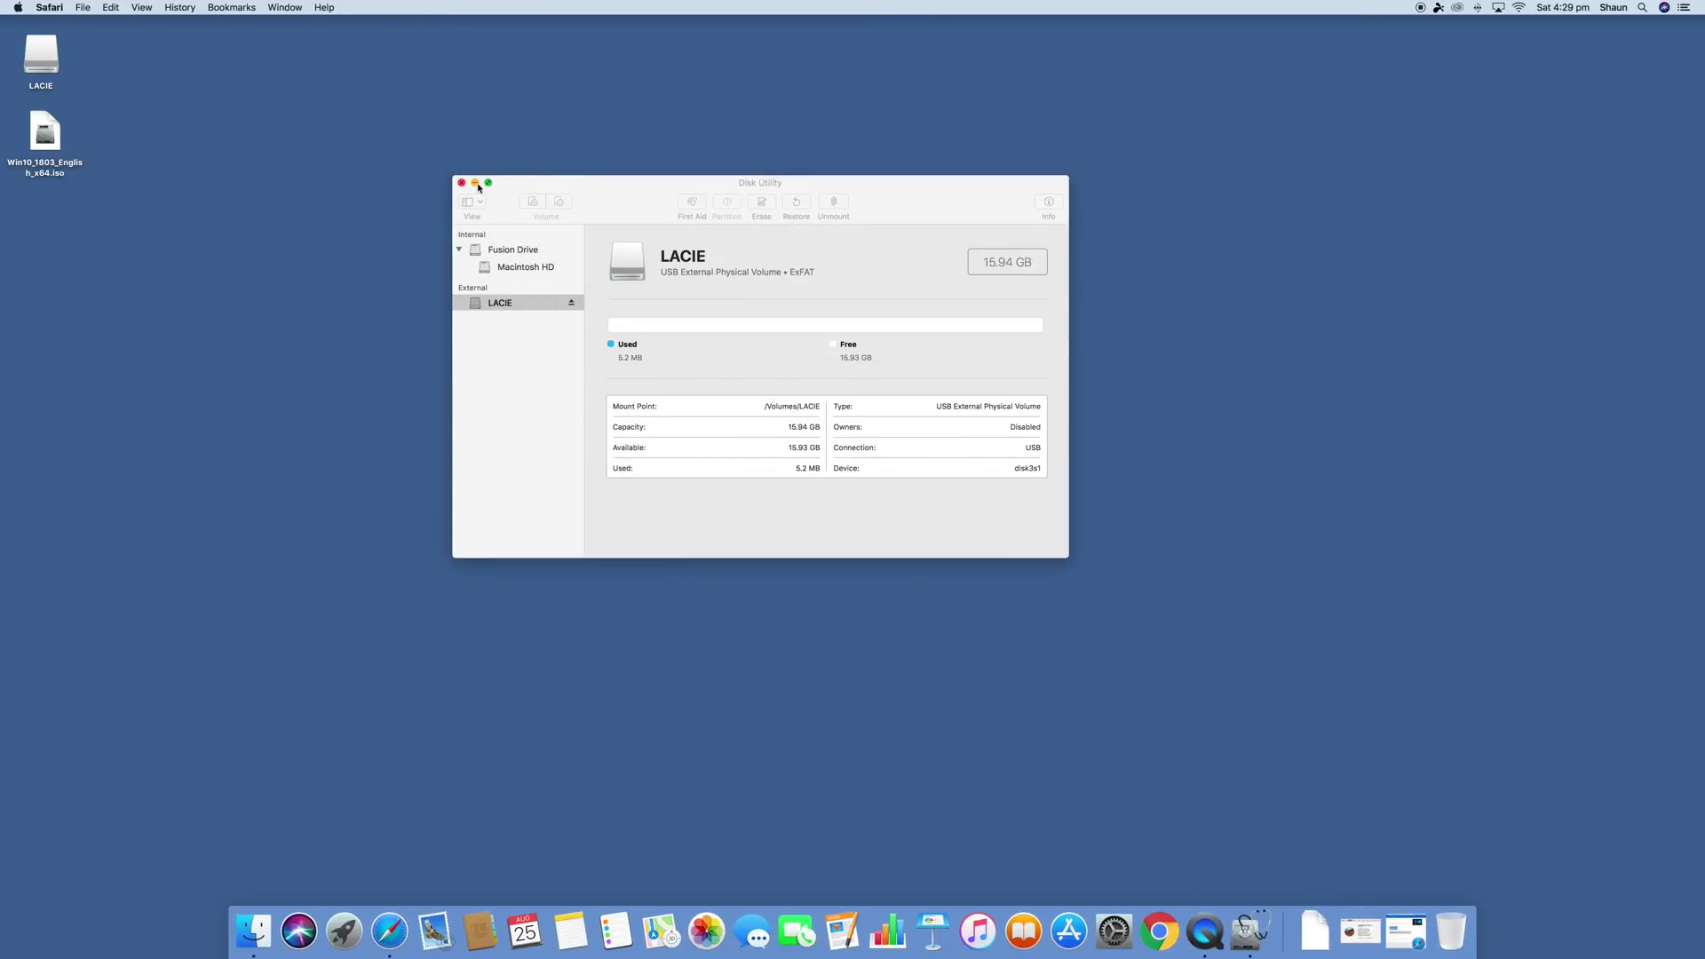
# Minimize Disk Utility and preview the 4.69 GB Win10_1803_English_x64.iso in Quick Look.
pyautogui.click(476, 183)
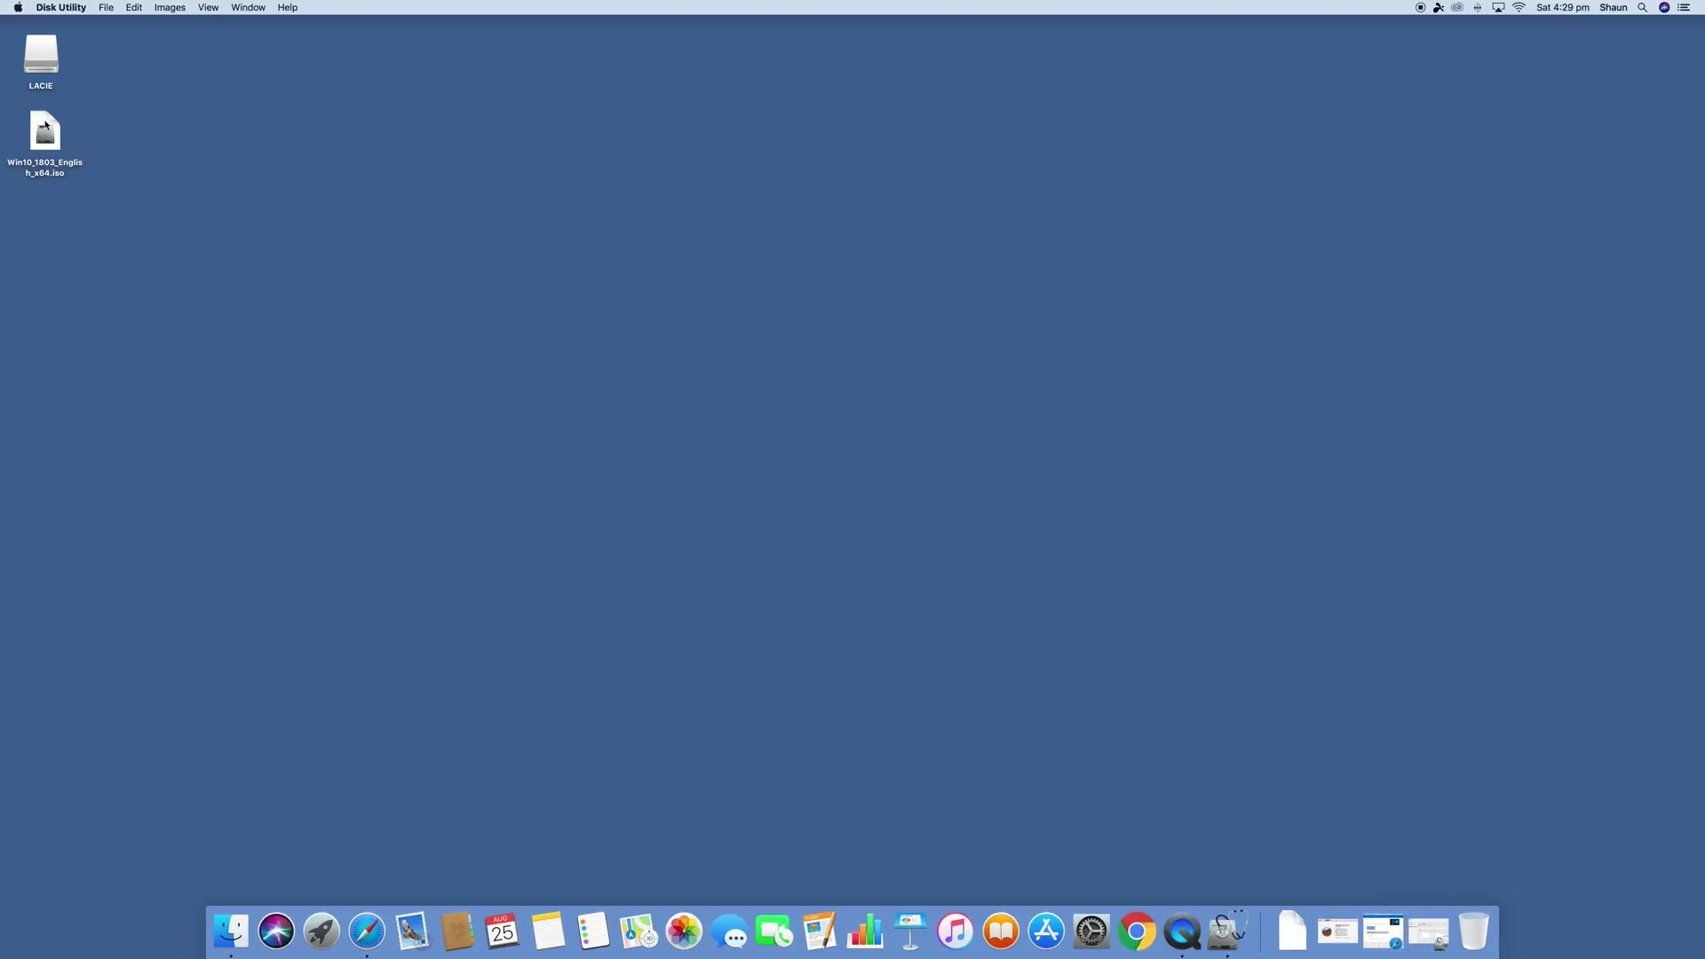
pyautogui.click(45, 124)
pyautogui.press('space')
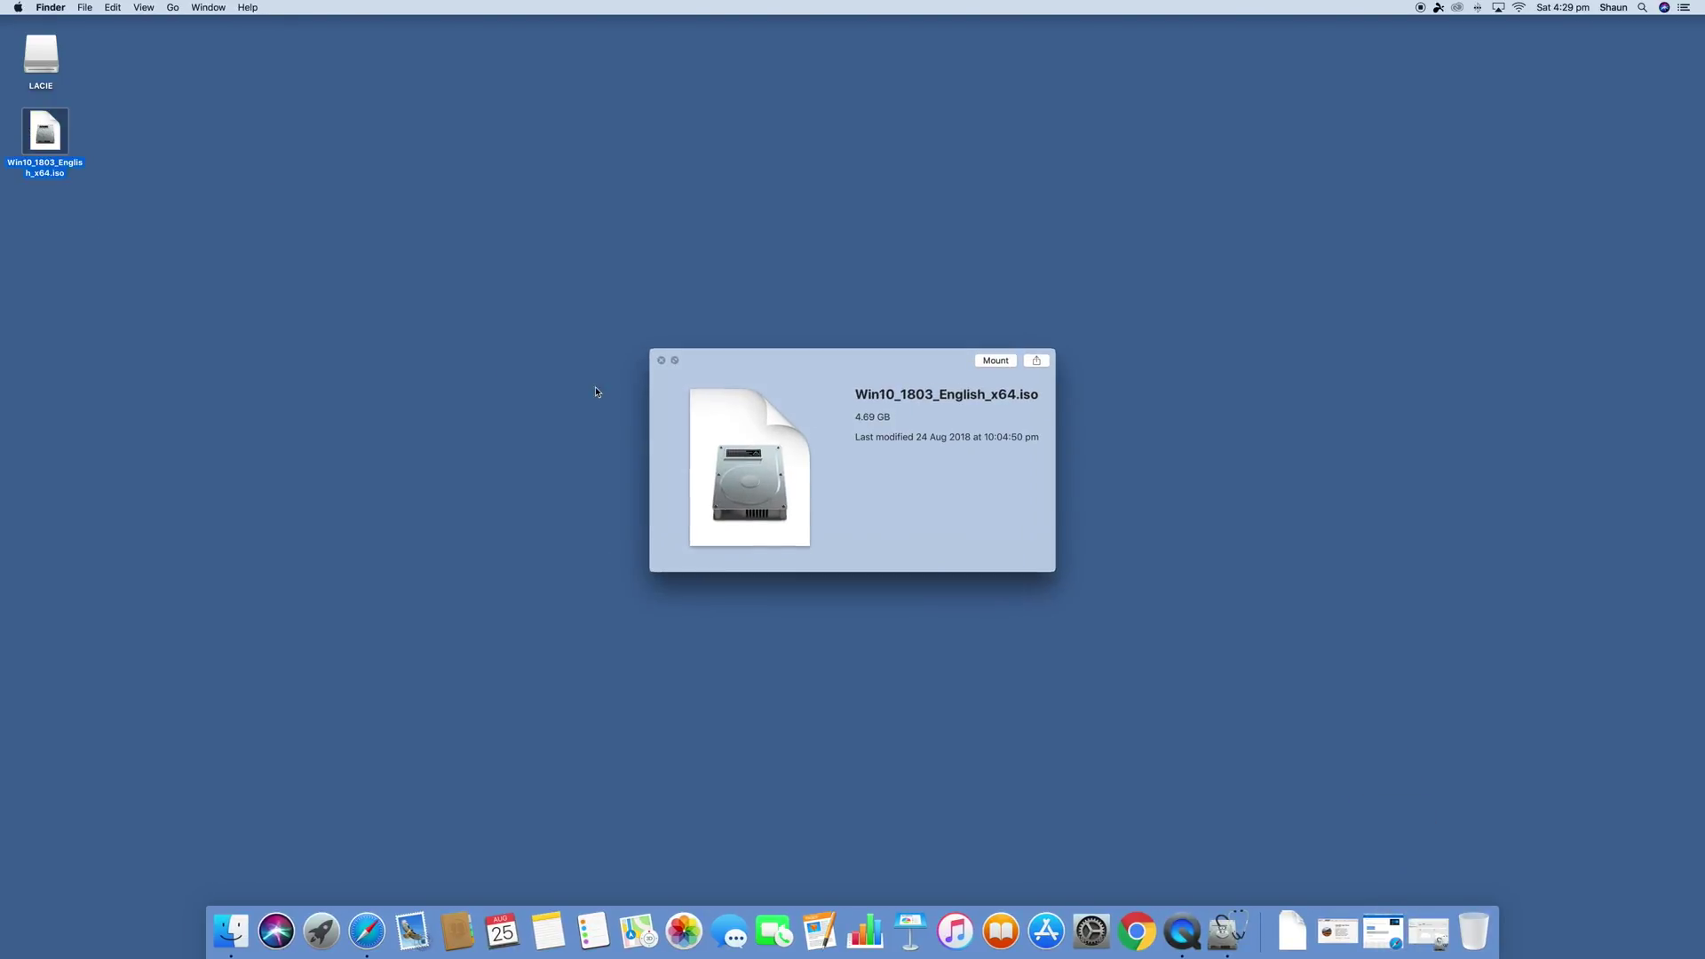
pyautogui.moveTo(840, 379); pyautogui.dragTo(473, 218)
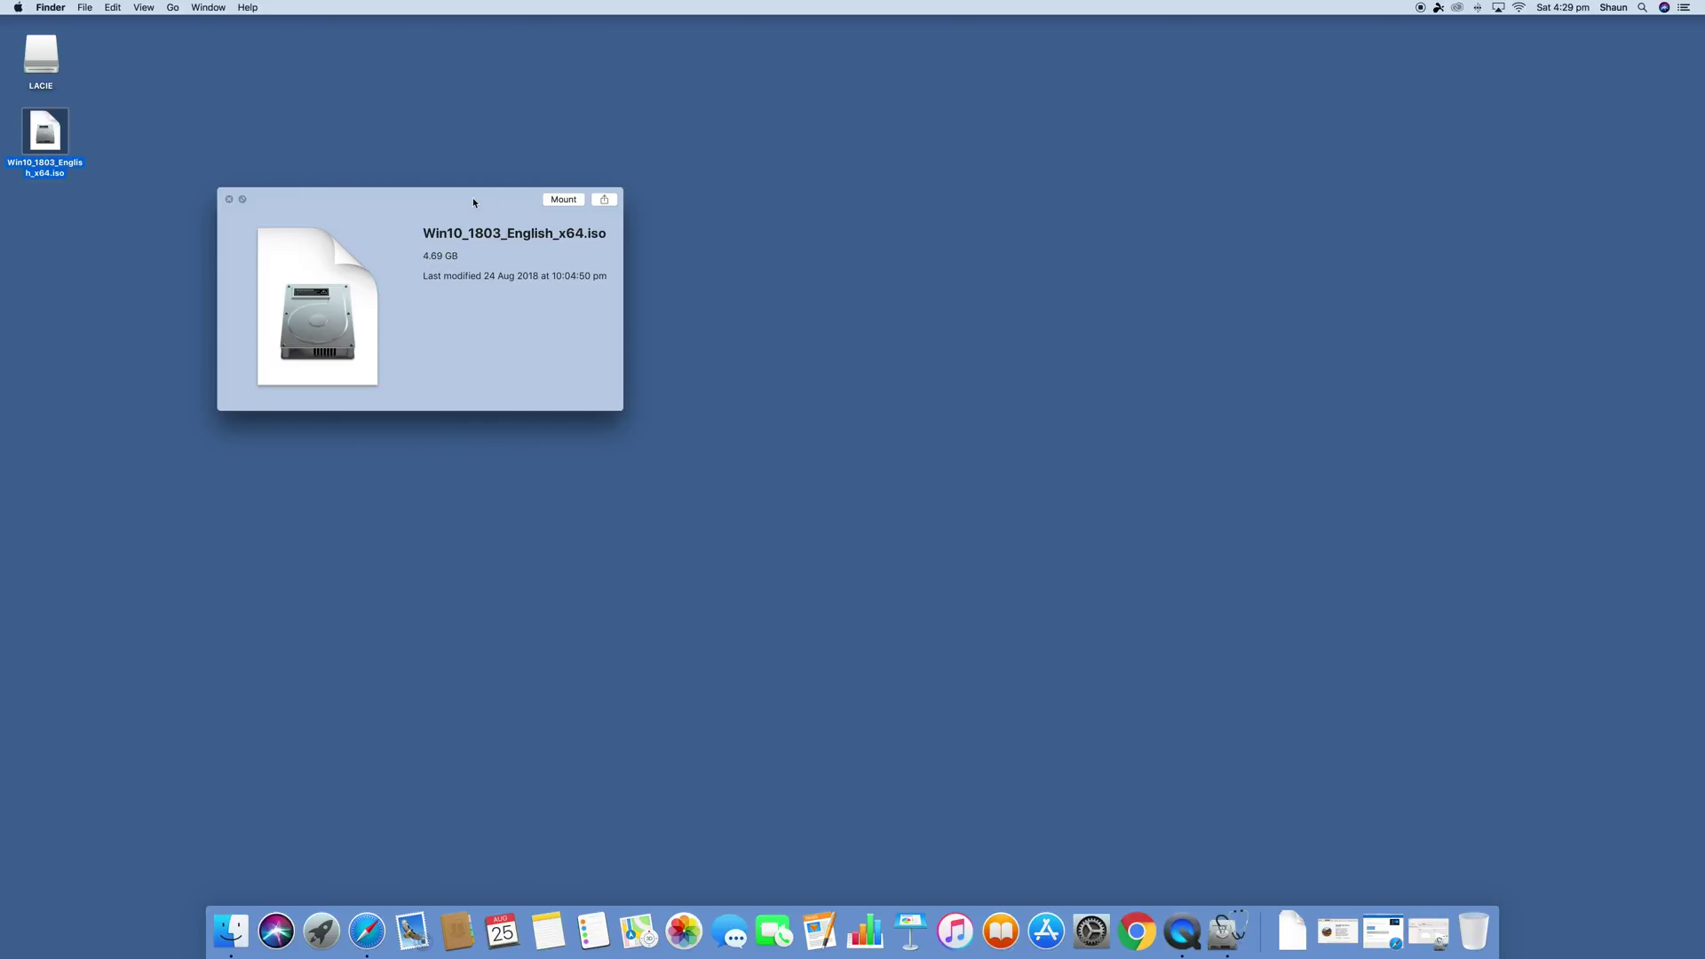
pyautogui.click(229, 201)
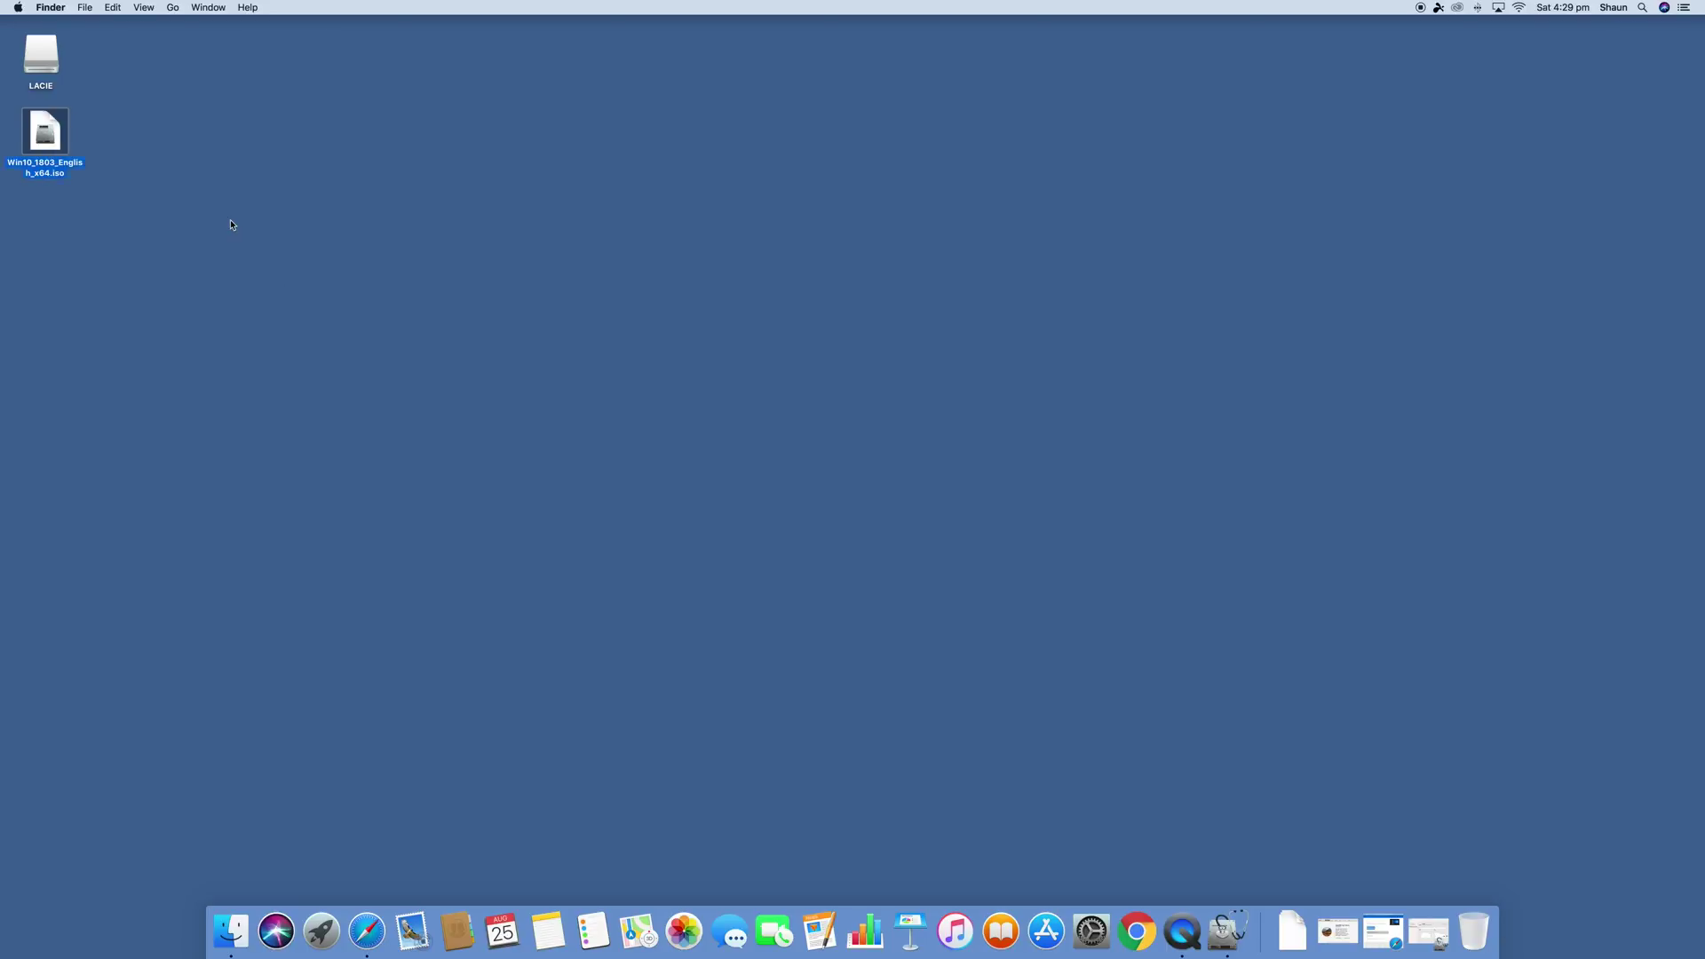
pyautogui.click(231, 220)
pyautogui.press('super+space')
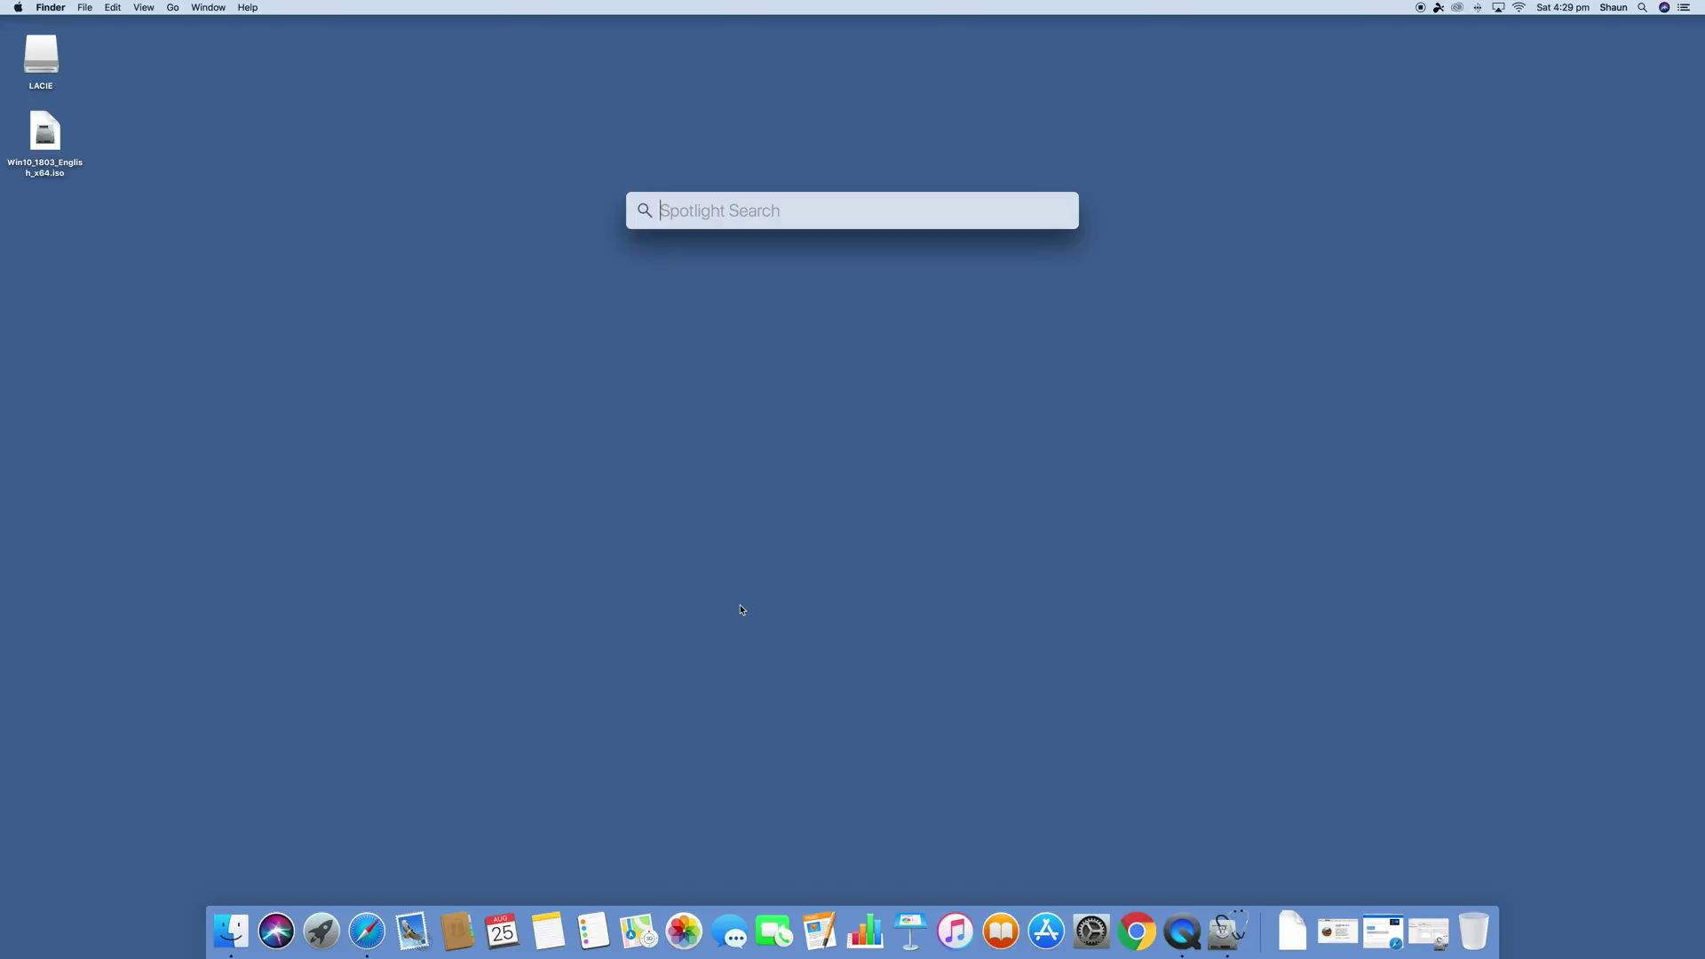
# Launch Boot Camp Assistant with 'bootcamp' and continue to the Install Windows page.
pyautogui.write('bootcam')
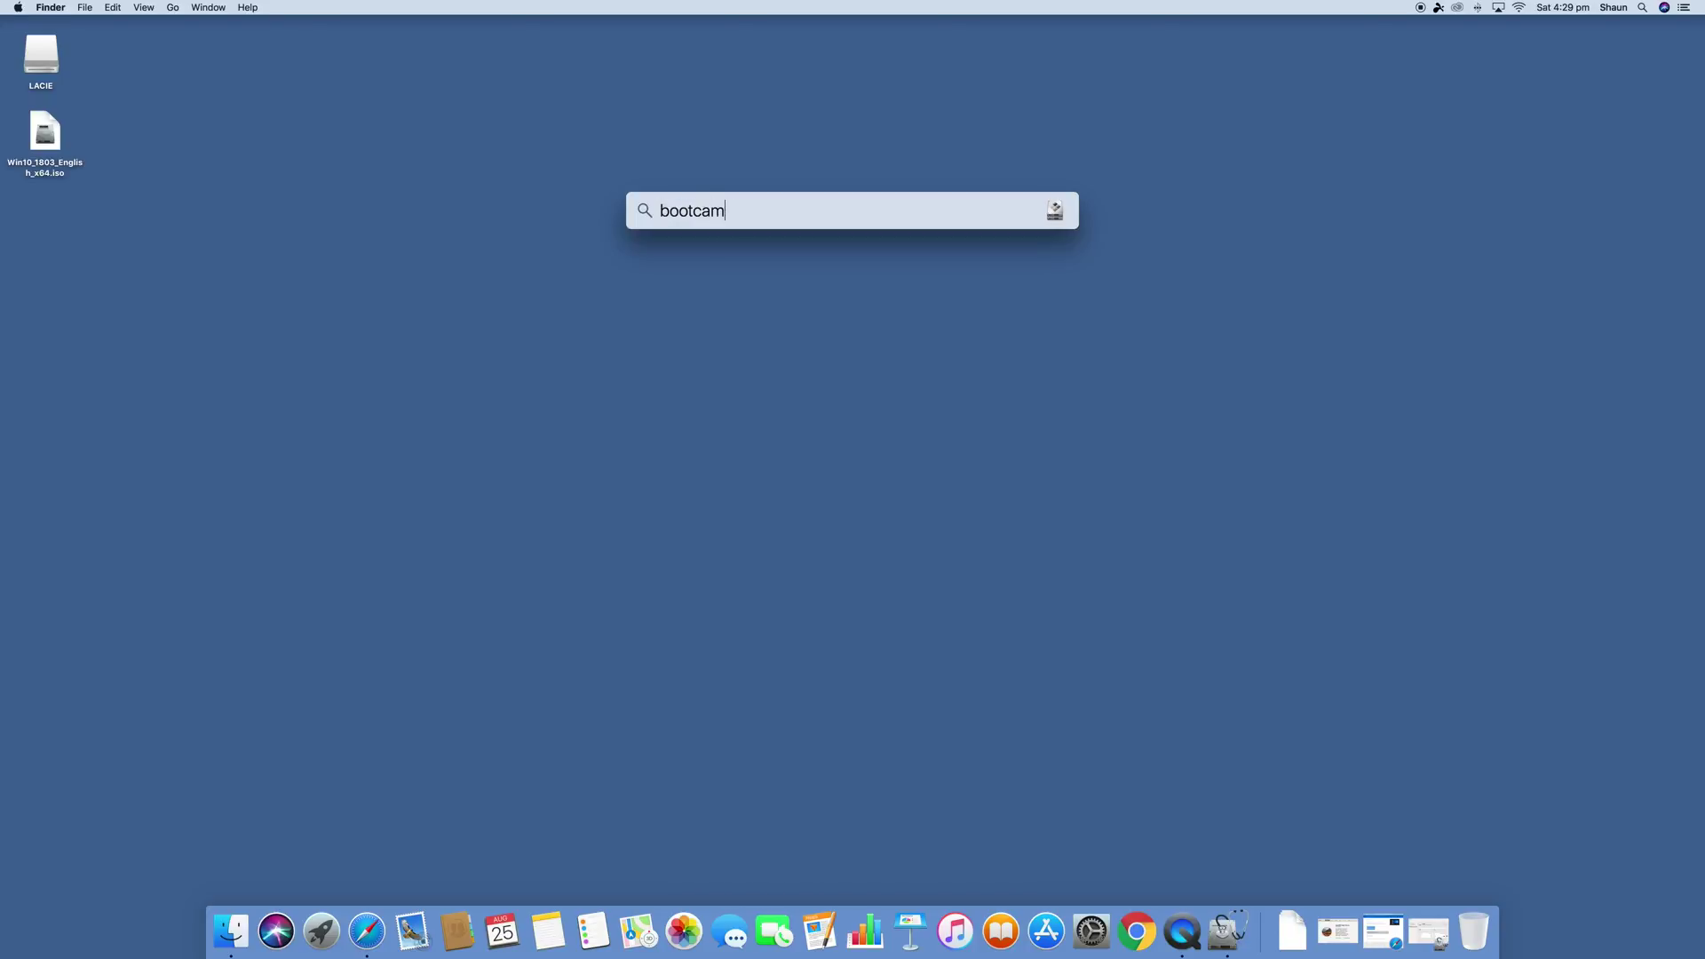
pyautogui.write('p')
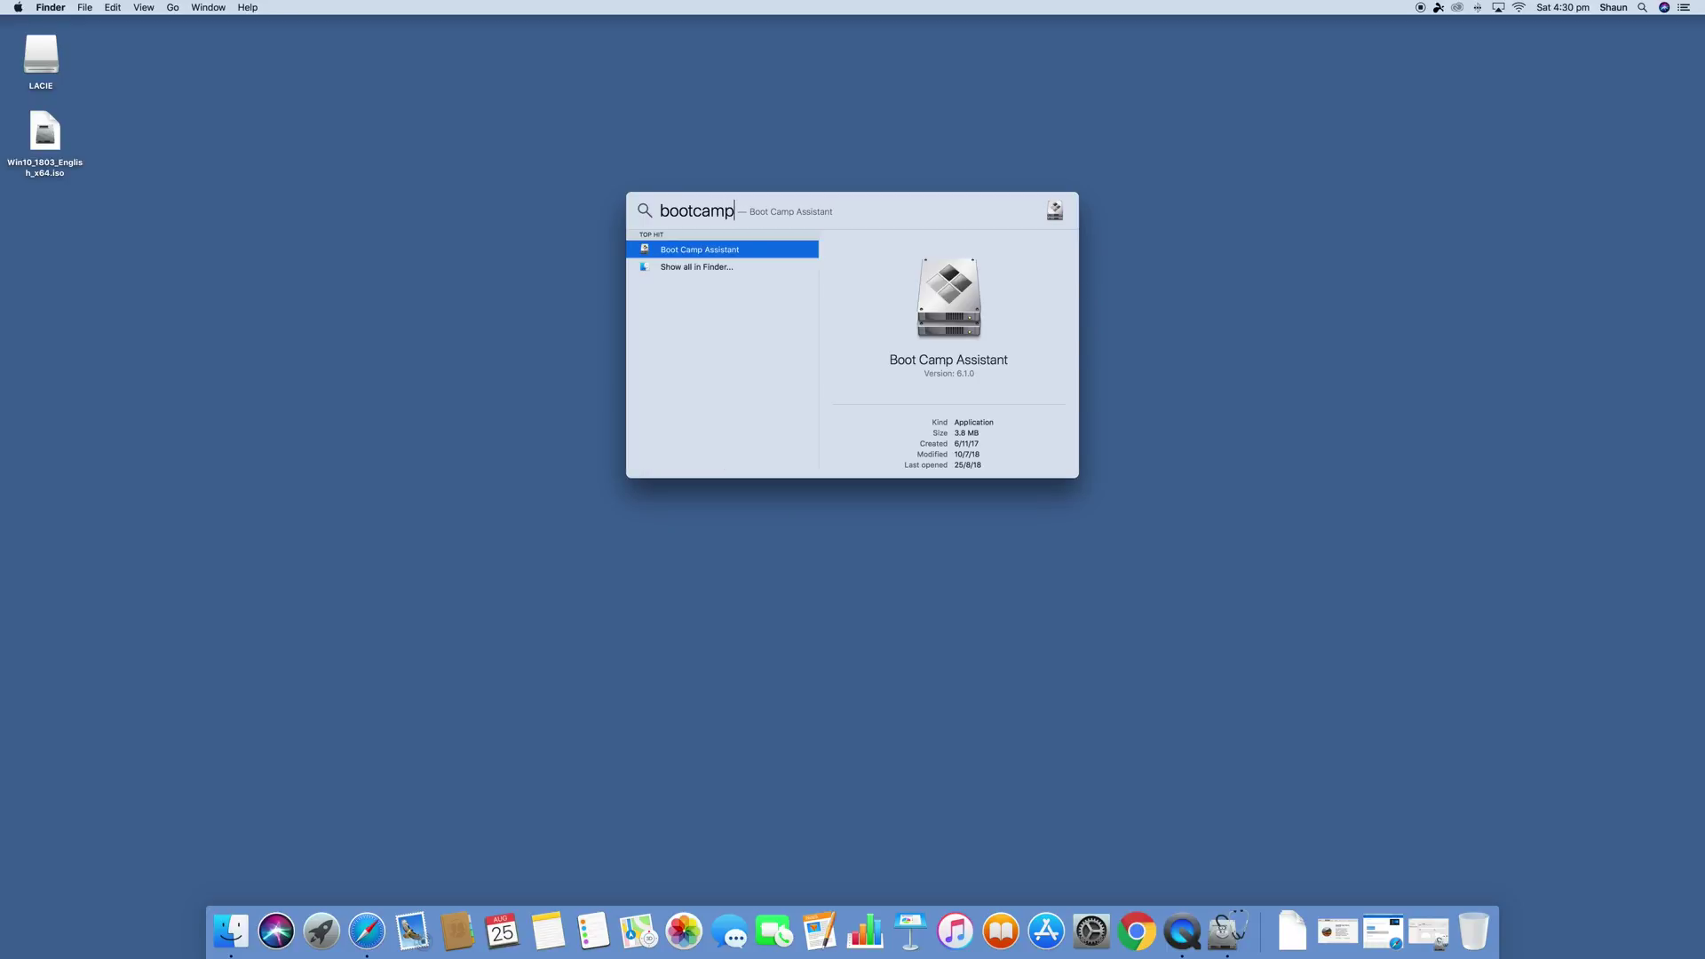
pyautogui.press('Return')
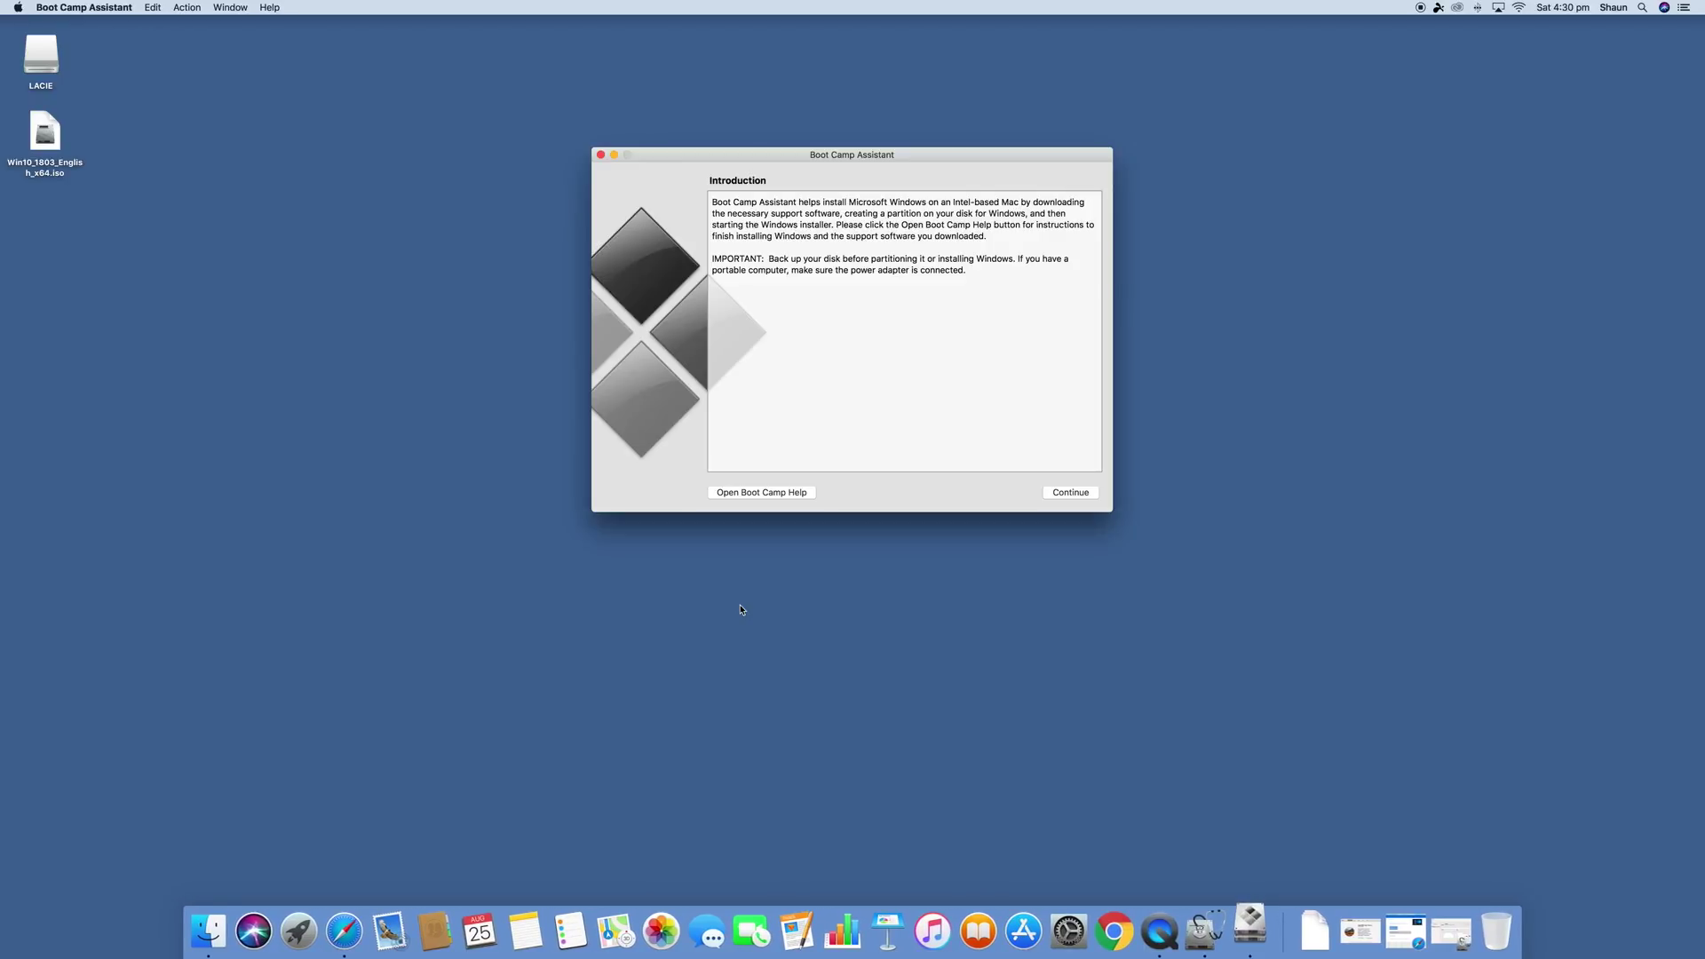
pyautogui.moveTo(889, 168); pyautogui.dragTo(658, 124)
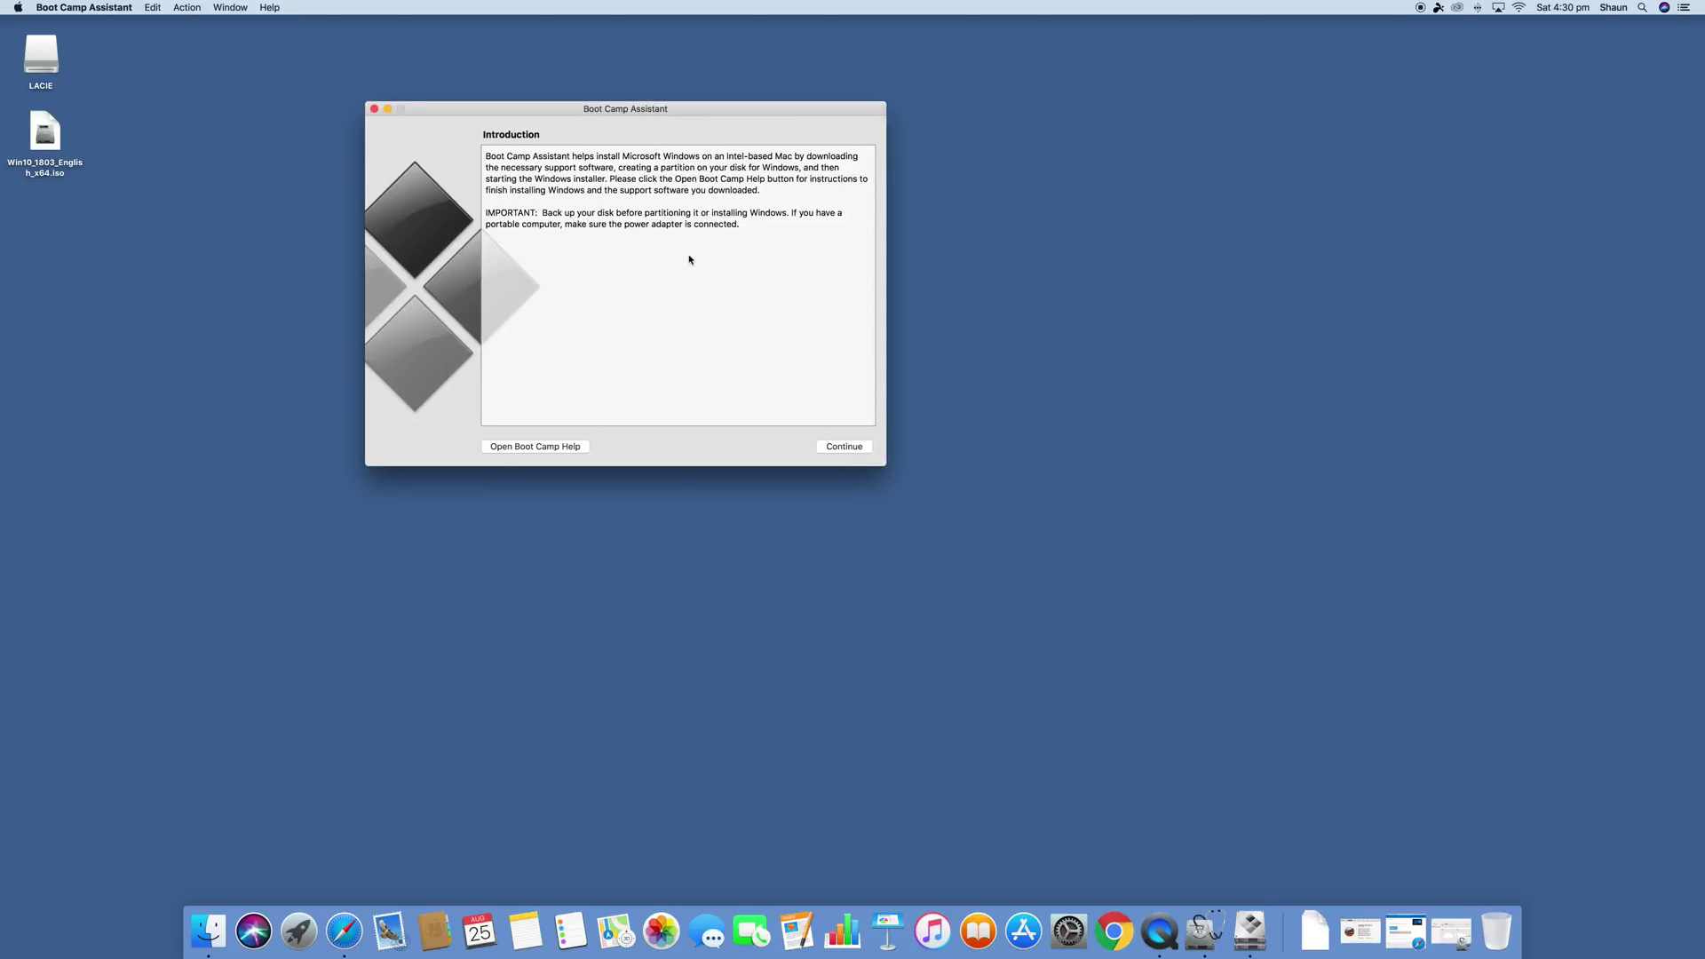
pyautogui.click(842, 447)
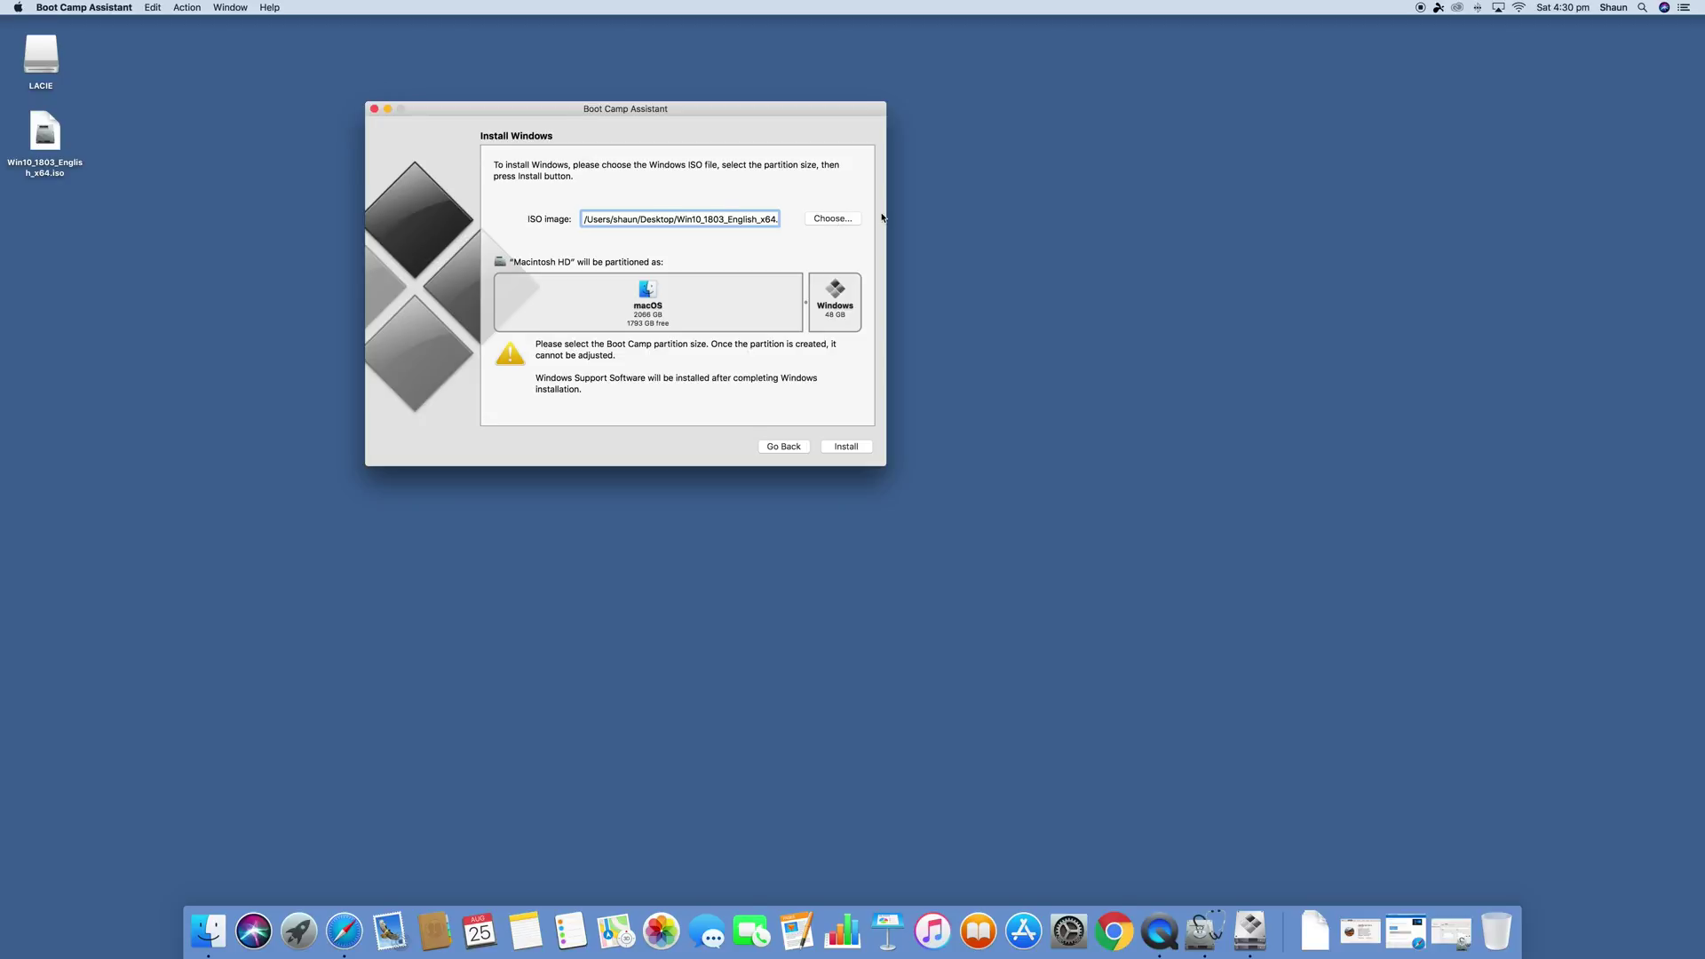
# Select Desktop's Win10_1803_English_x64.iso as the ISO image.
pyautogui.click(833, 219)
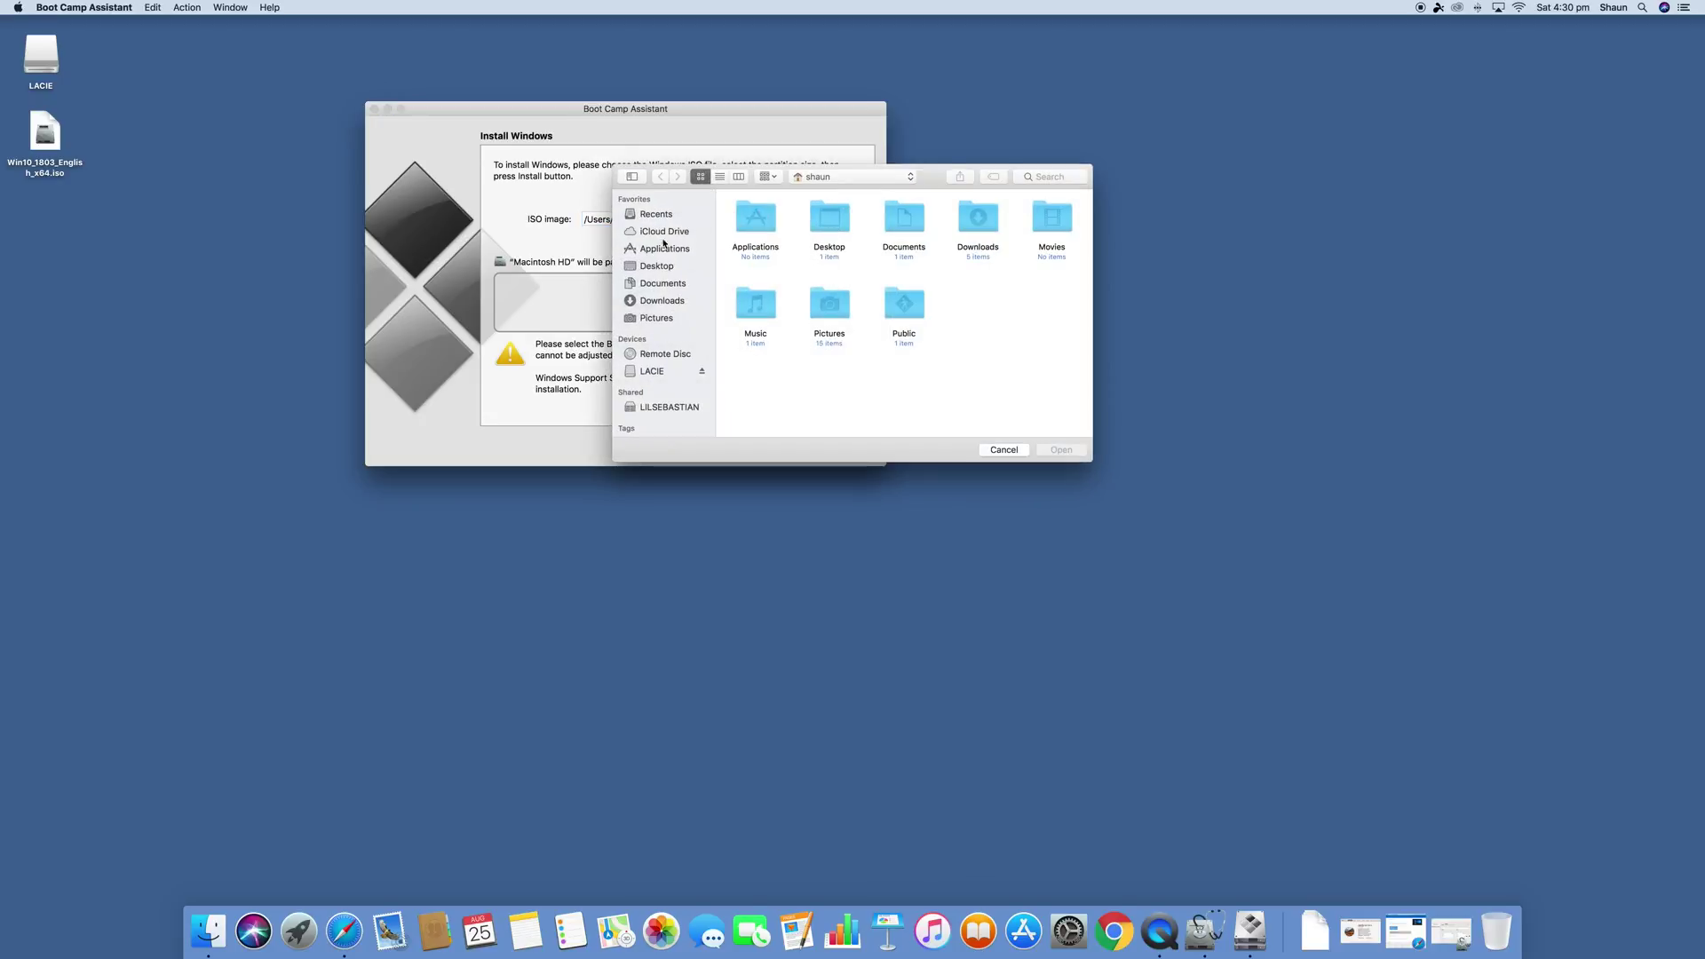
pyautogui.click(665, 267)
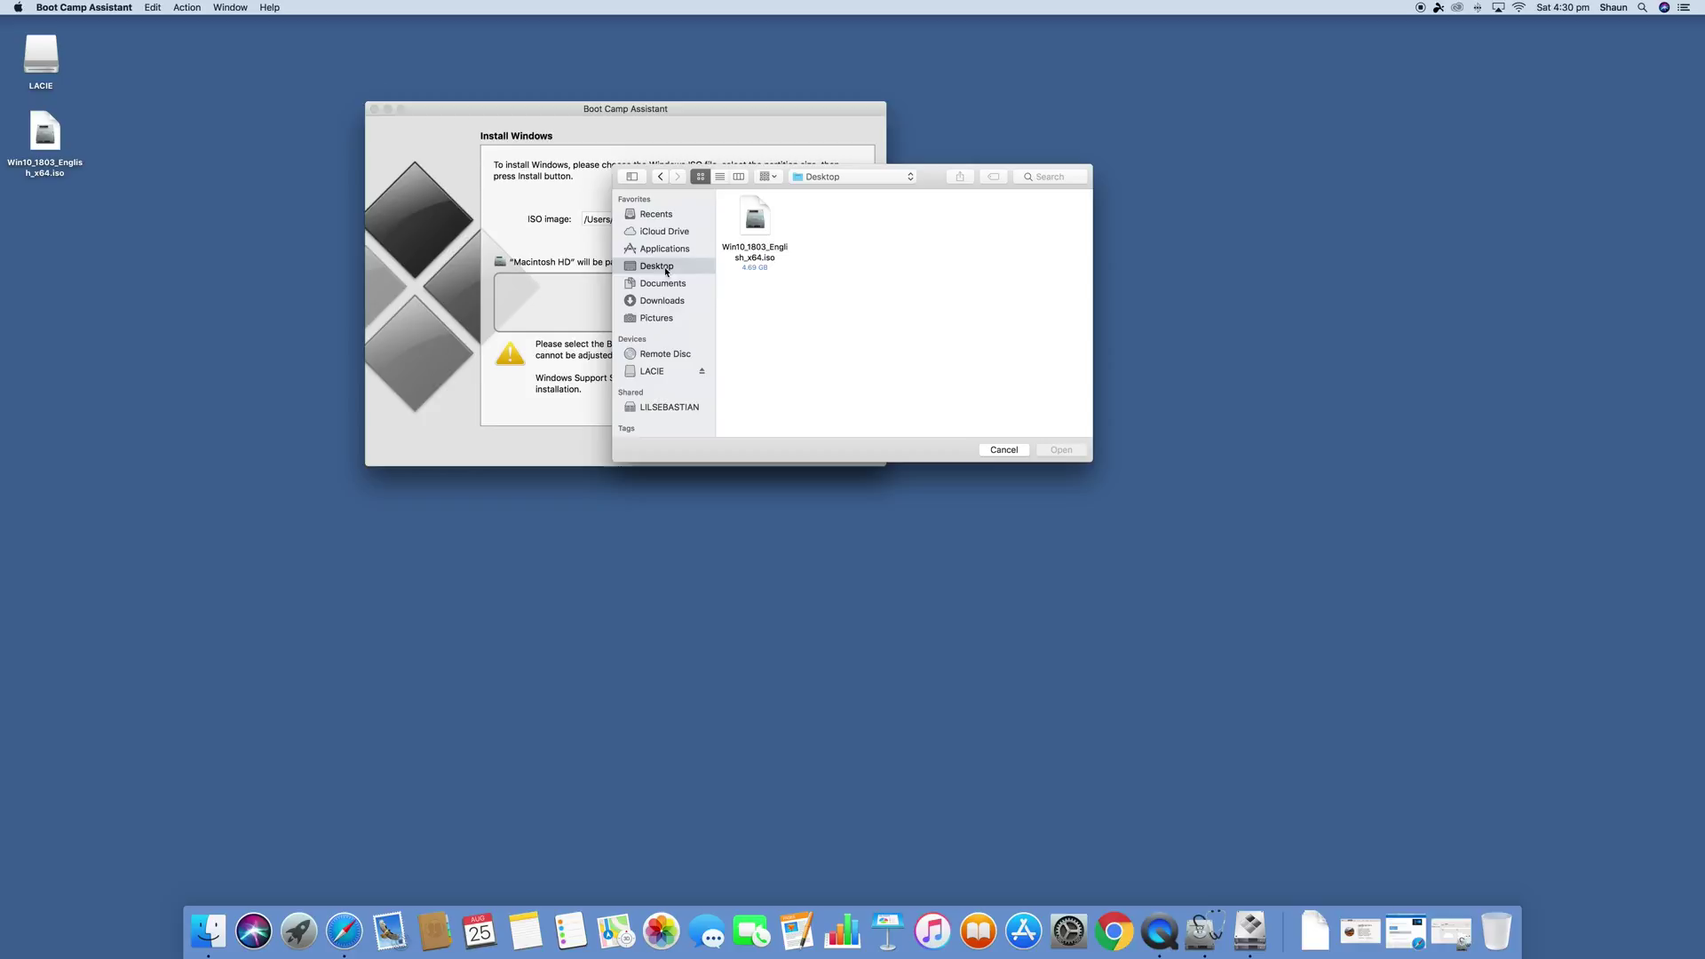
pyautogui.click(749, 221)
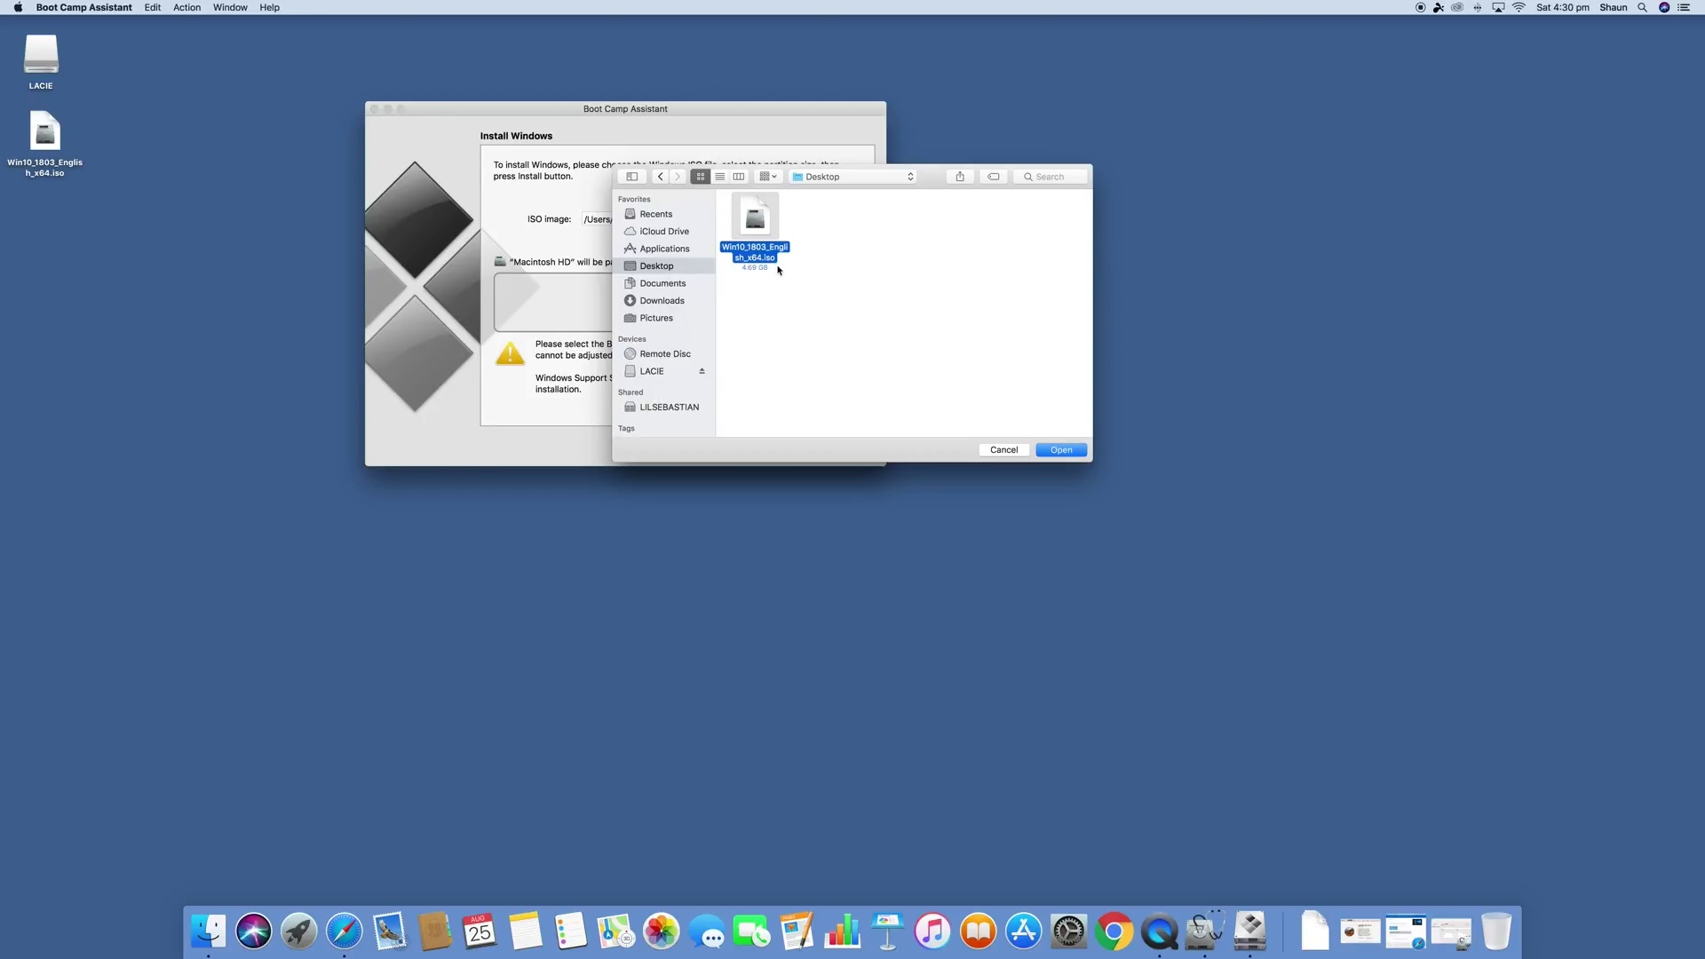
pyautogui.click(1057, 453)
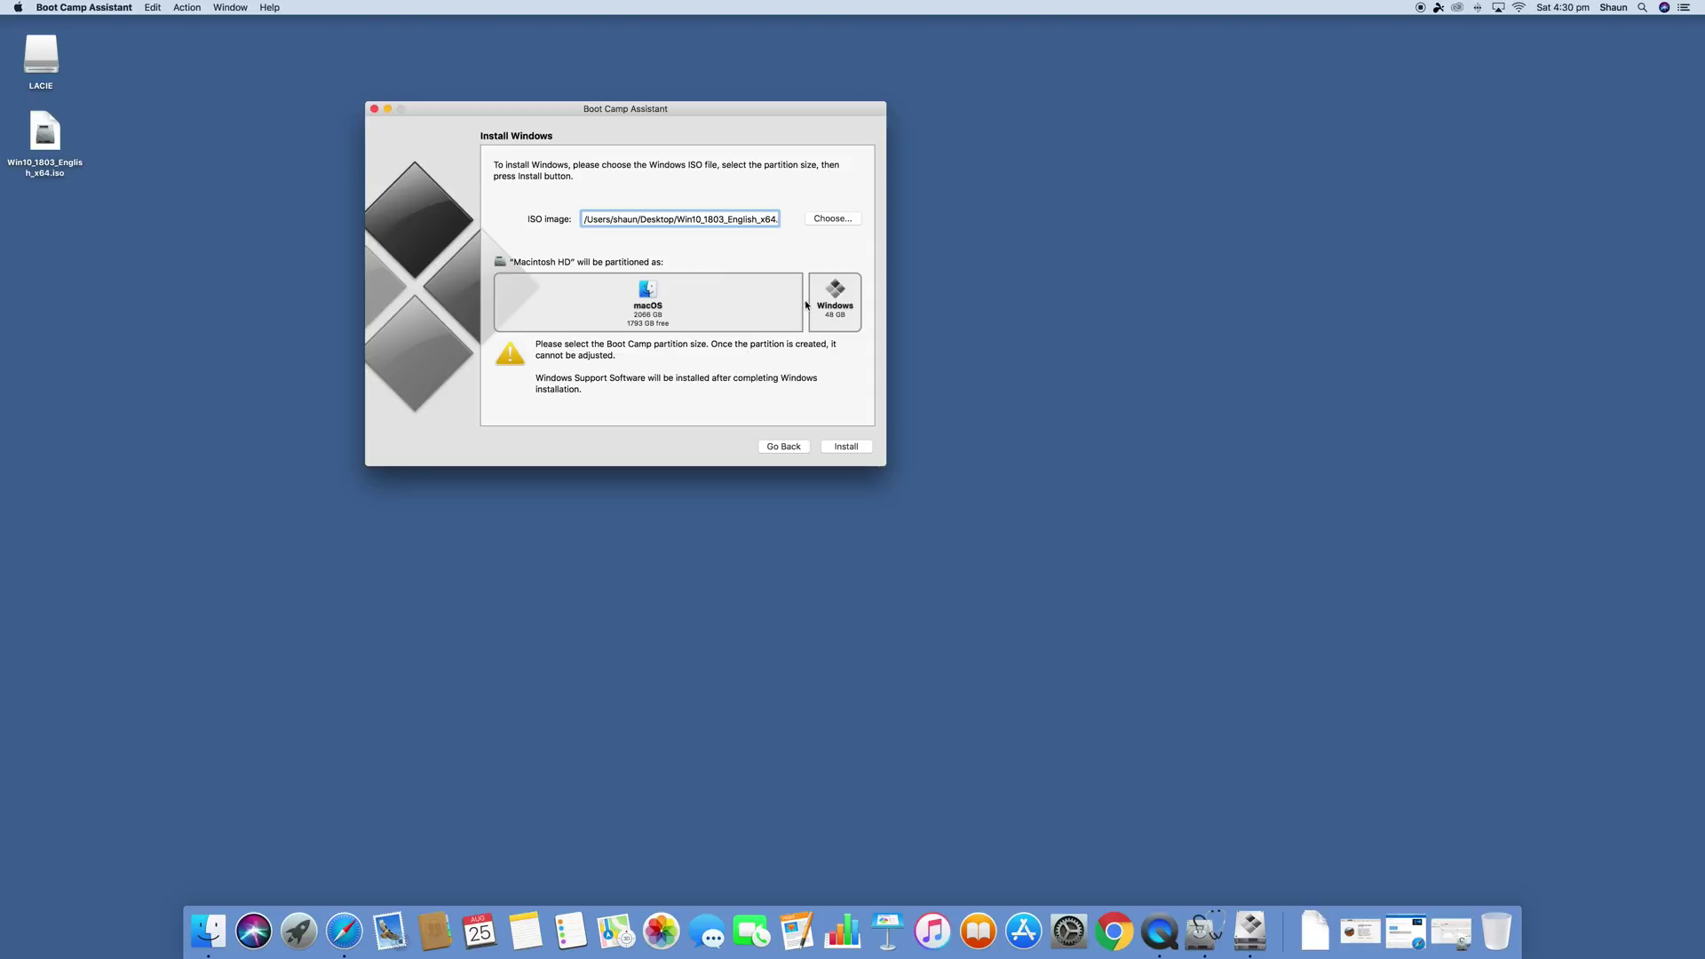
# Split the disk into macOS 1863 GB and Windows 251 GB, then start installing.
pyautogui.moveTo(806, 305); pyautogui.dragTo(768, 305)
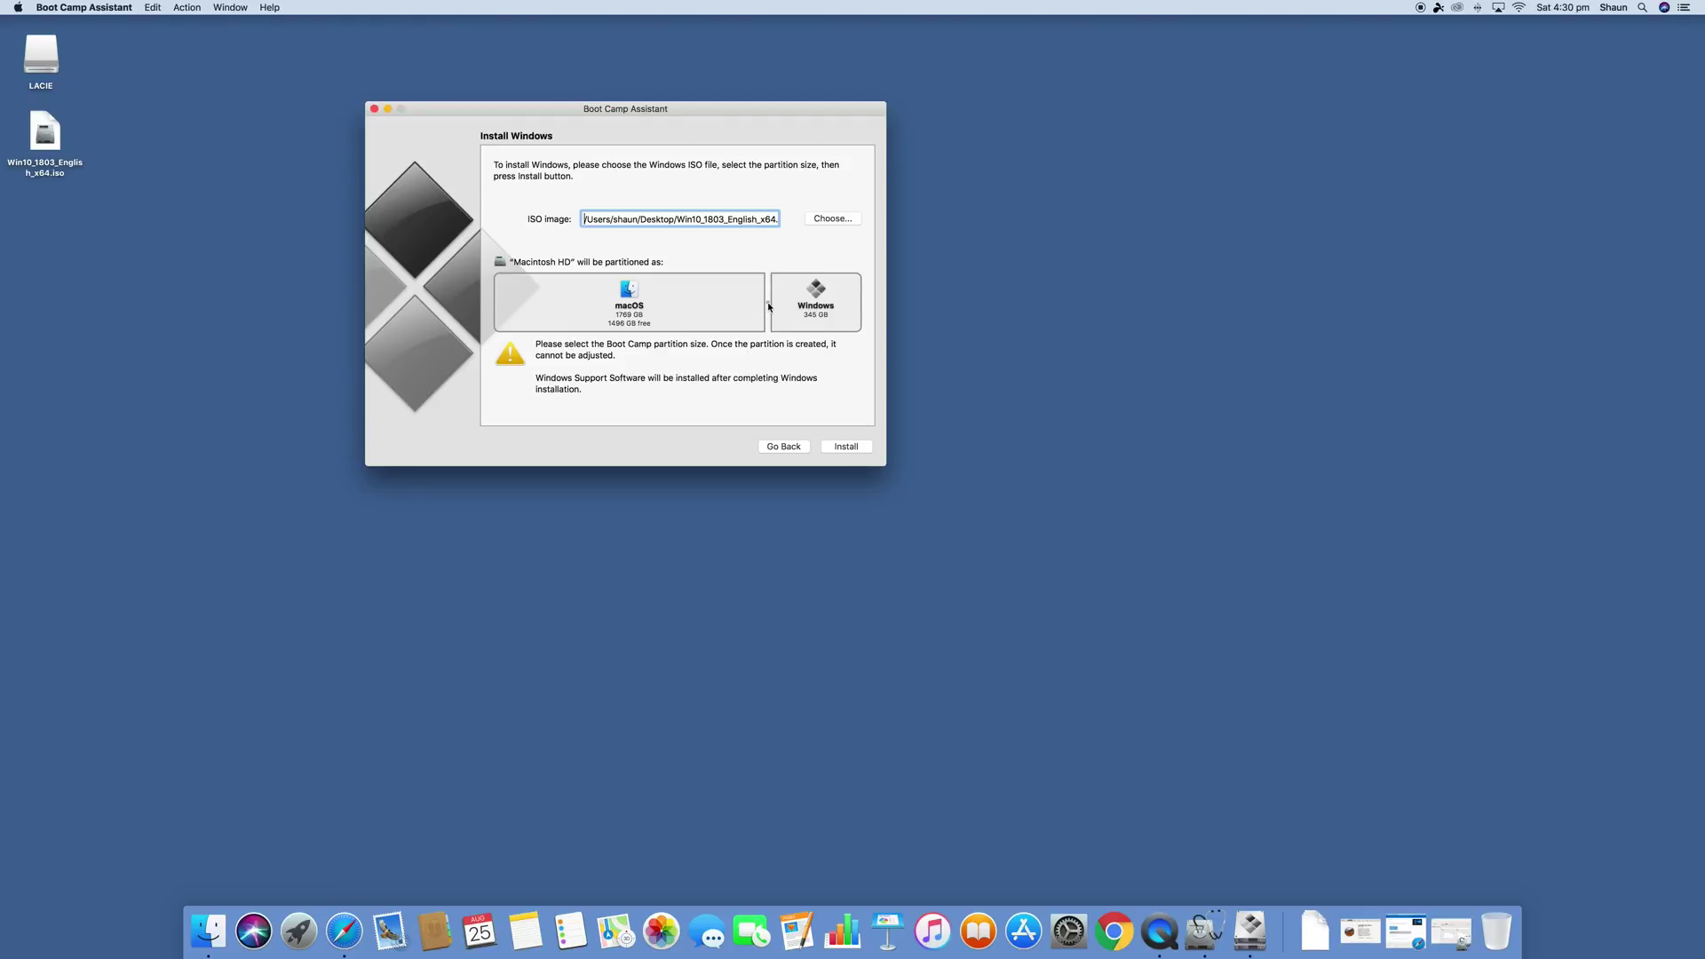
pyautogui.moveTo(768, 306); pyautogui.dragTo(770, 306)
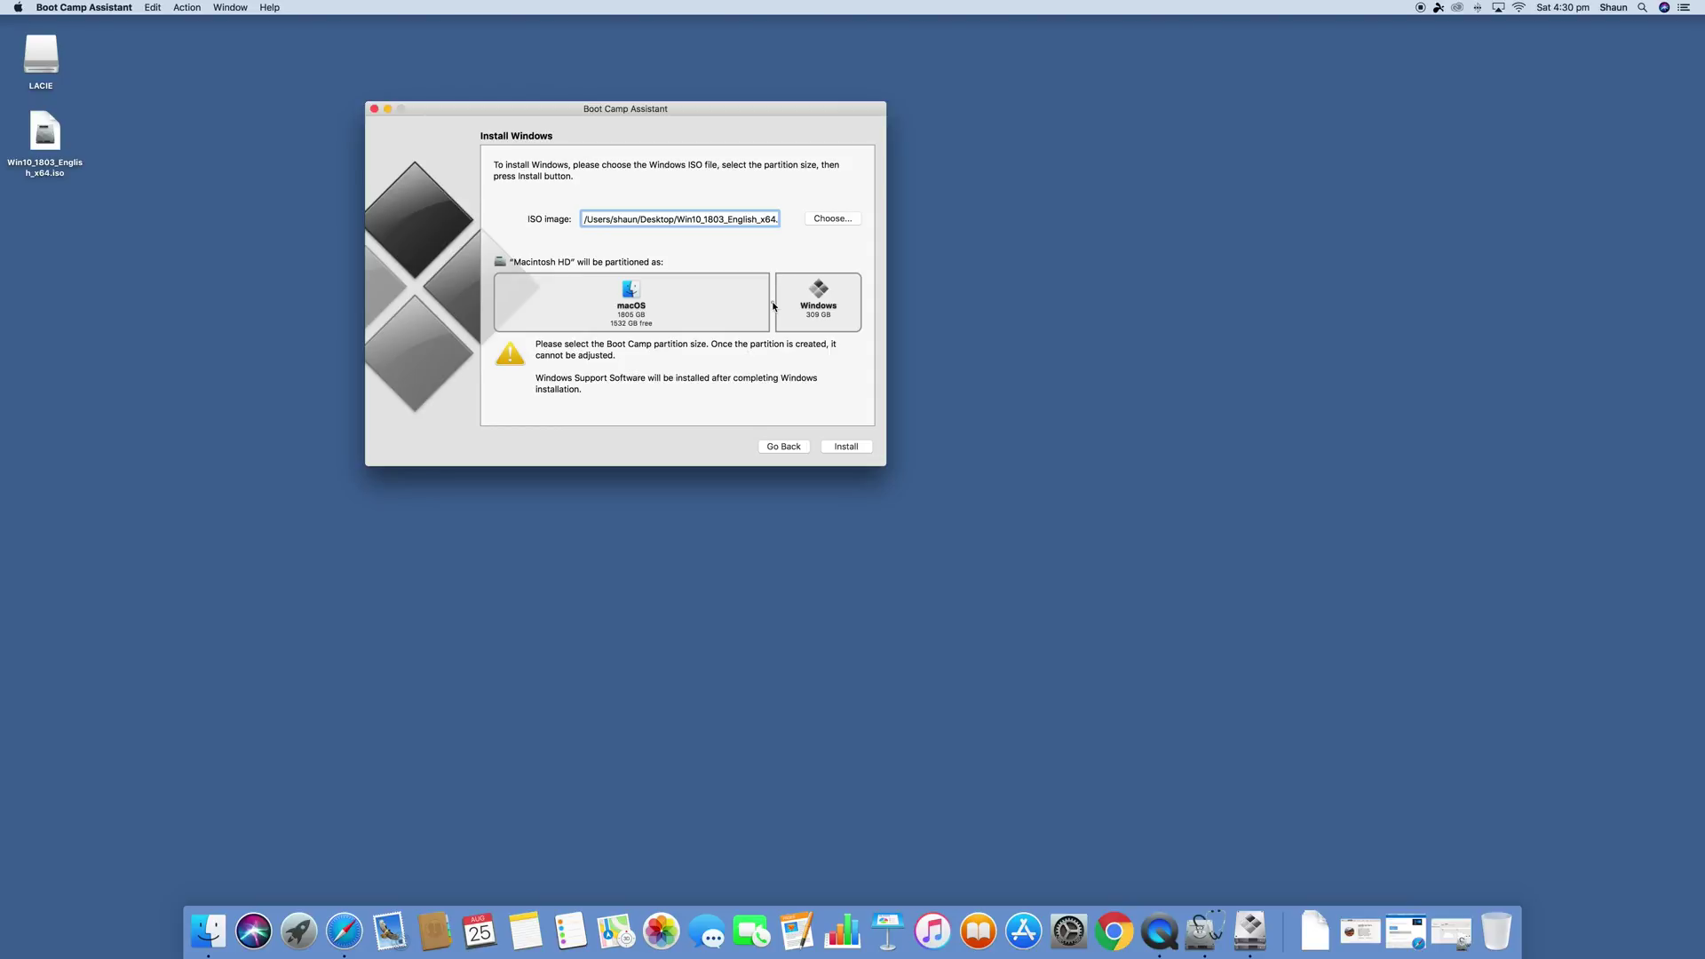
pyautogui.moveTo(773, 306); pyautogui.dragTo(780, 305)
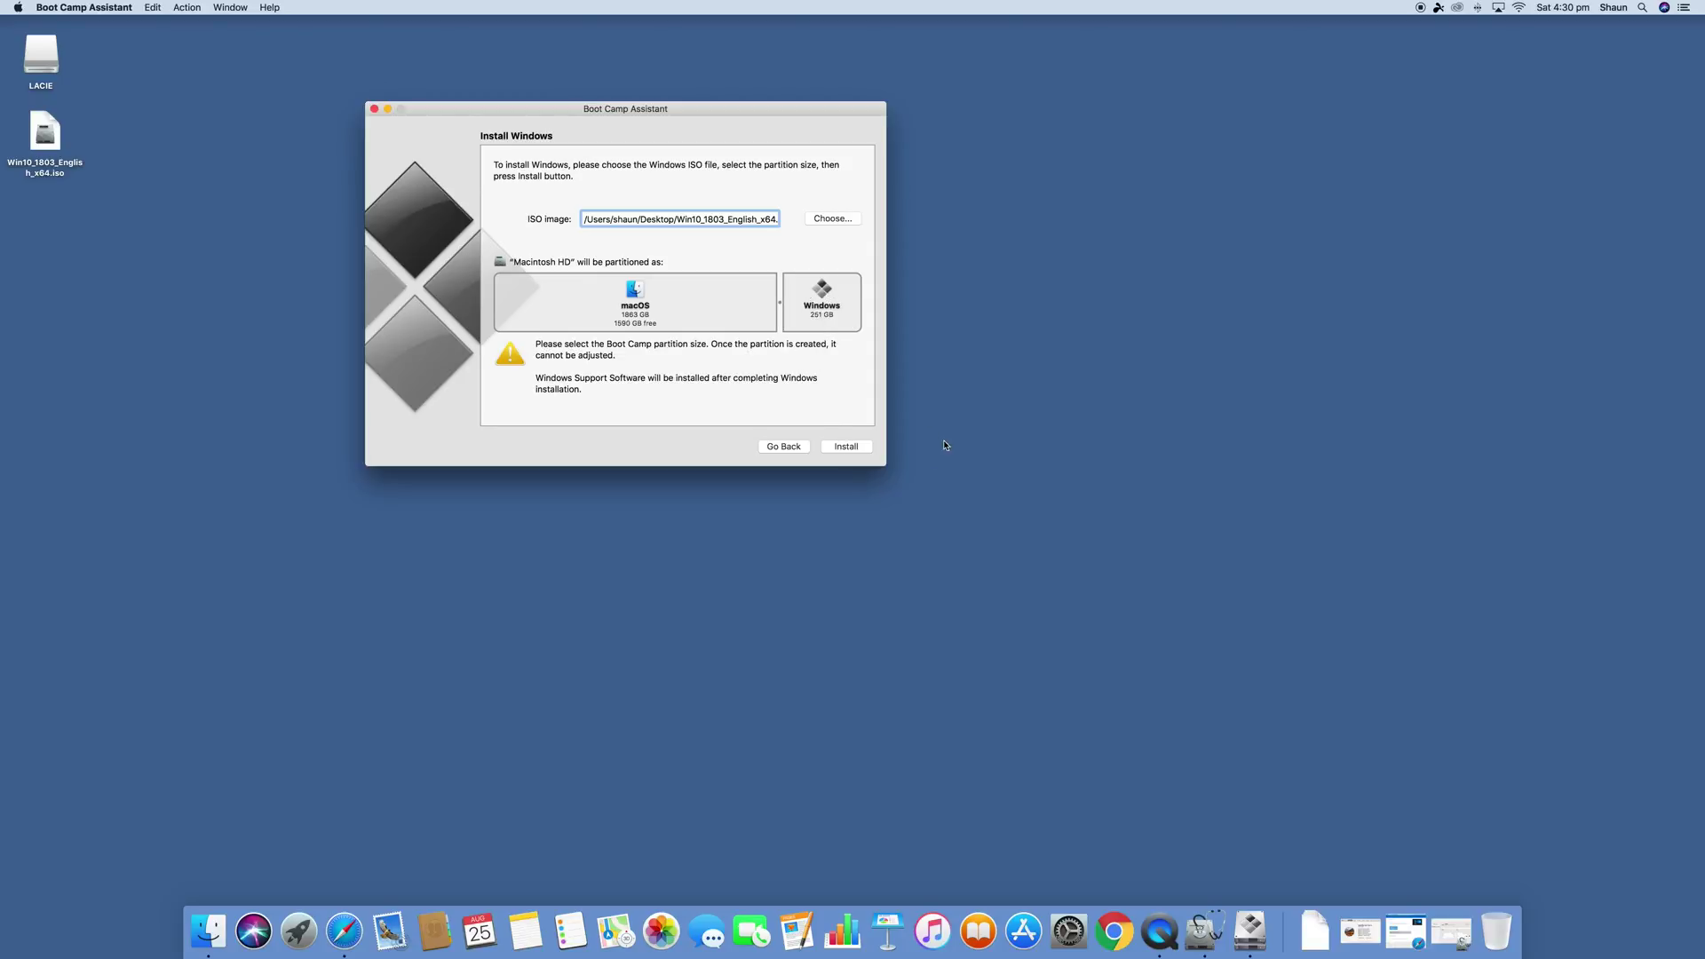
pyautogui.click(848, 451)
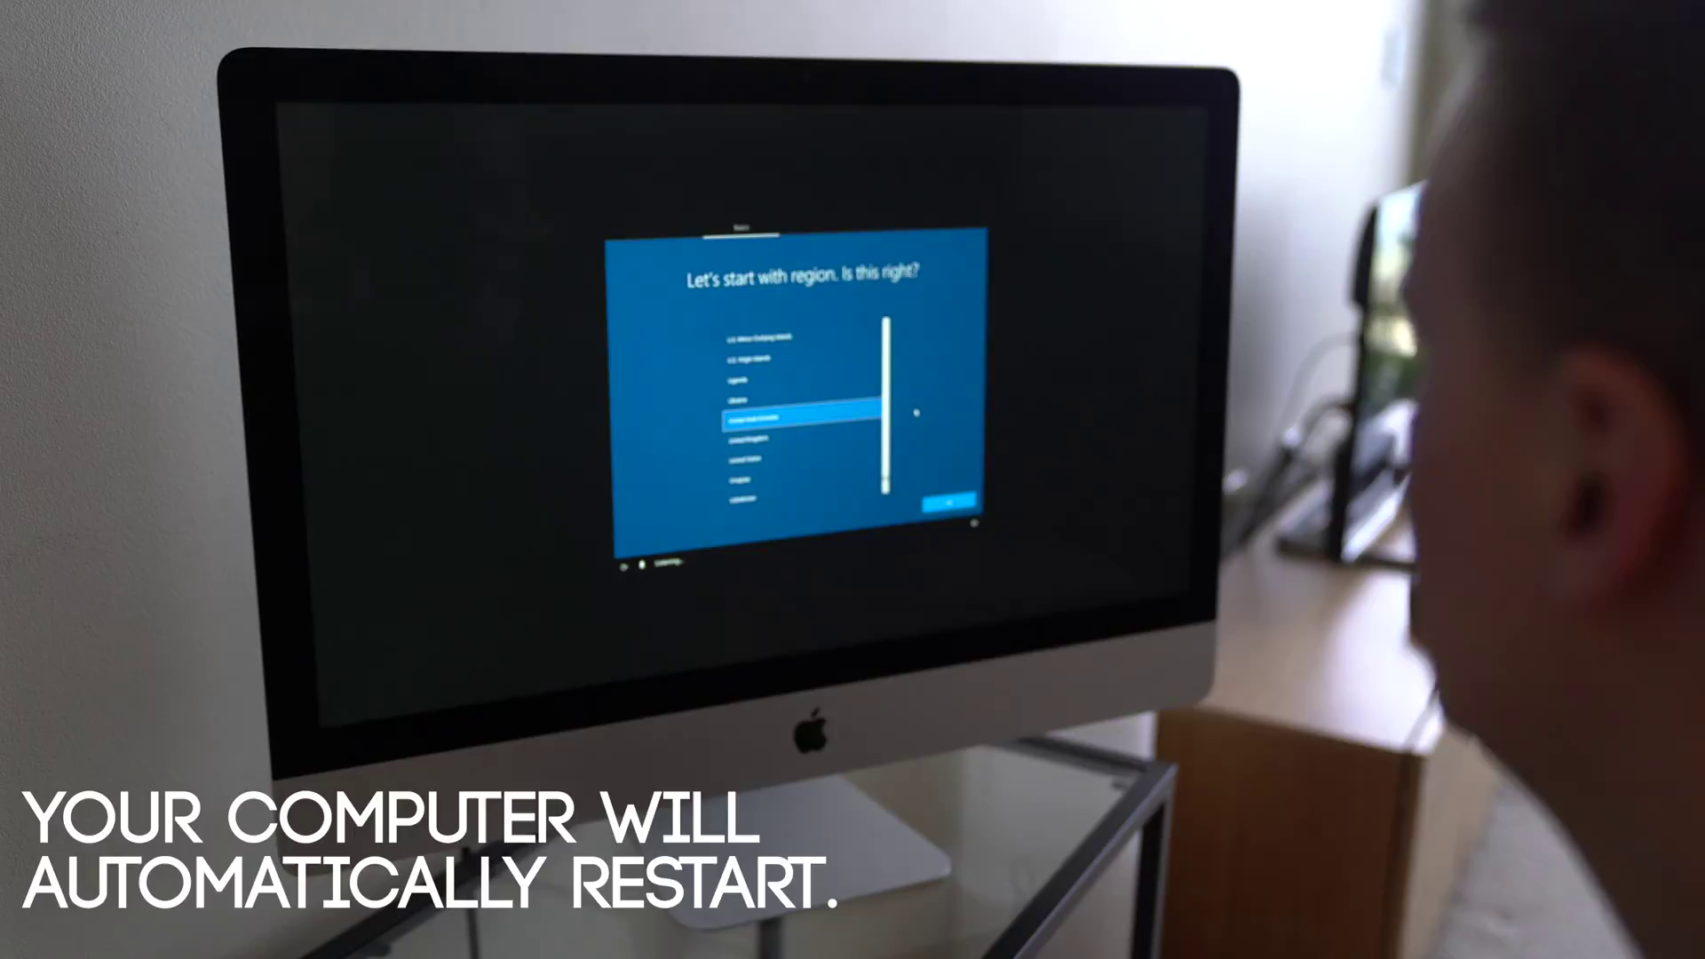
# Accept the region in Windows setup and advance the Boot Camp support software installer.
pyautogui.click(745, 459)
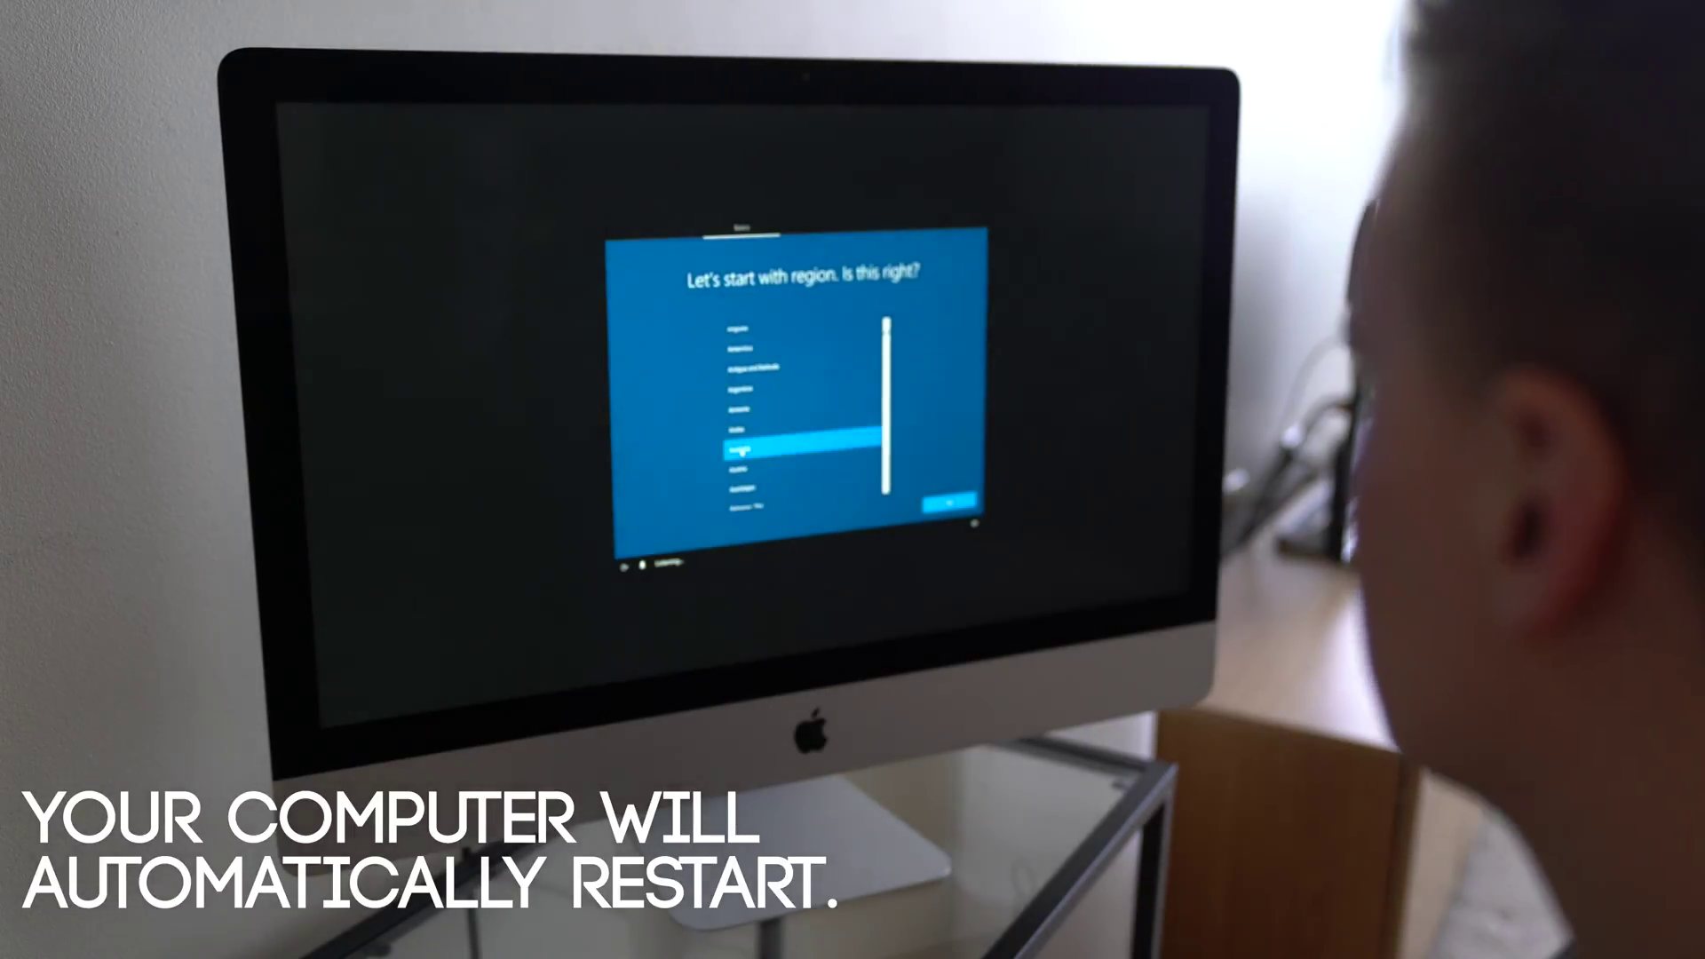
pyautogui.click(949, 502)
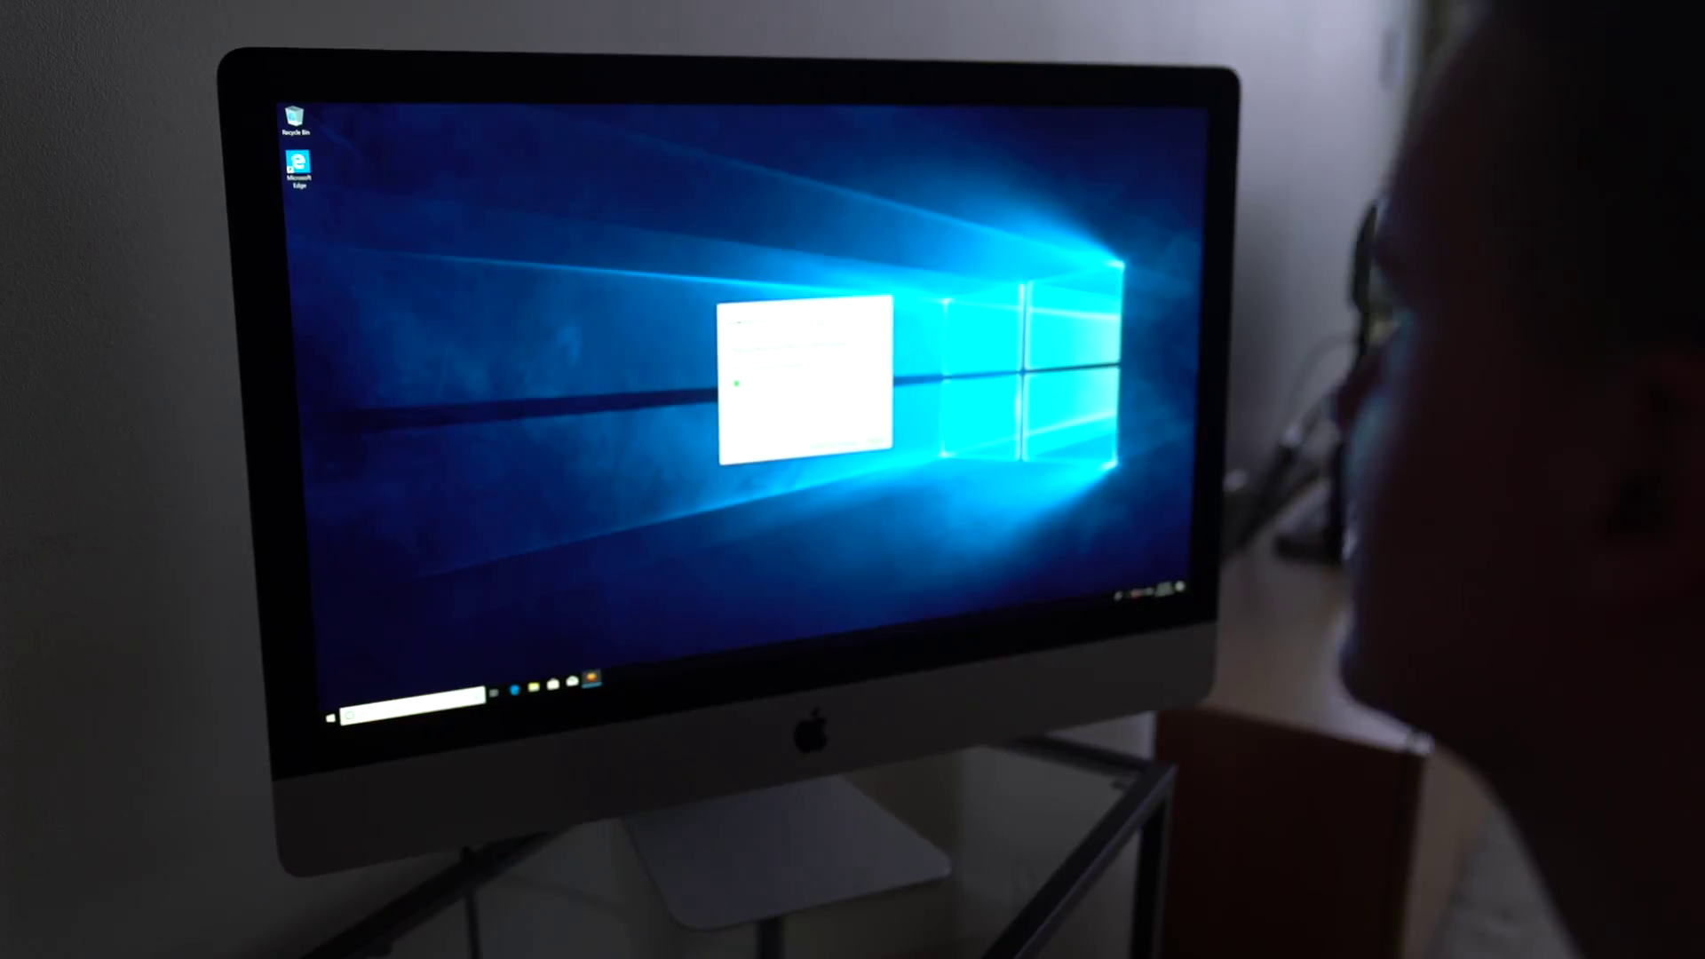
pyautogui.press('super')
pyautogui.press('super+x')
pyautogui.press('g')
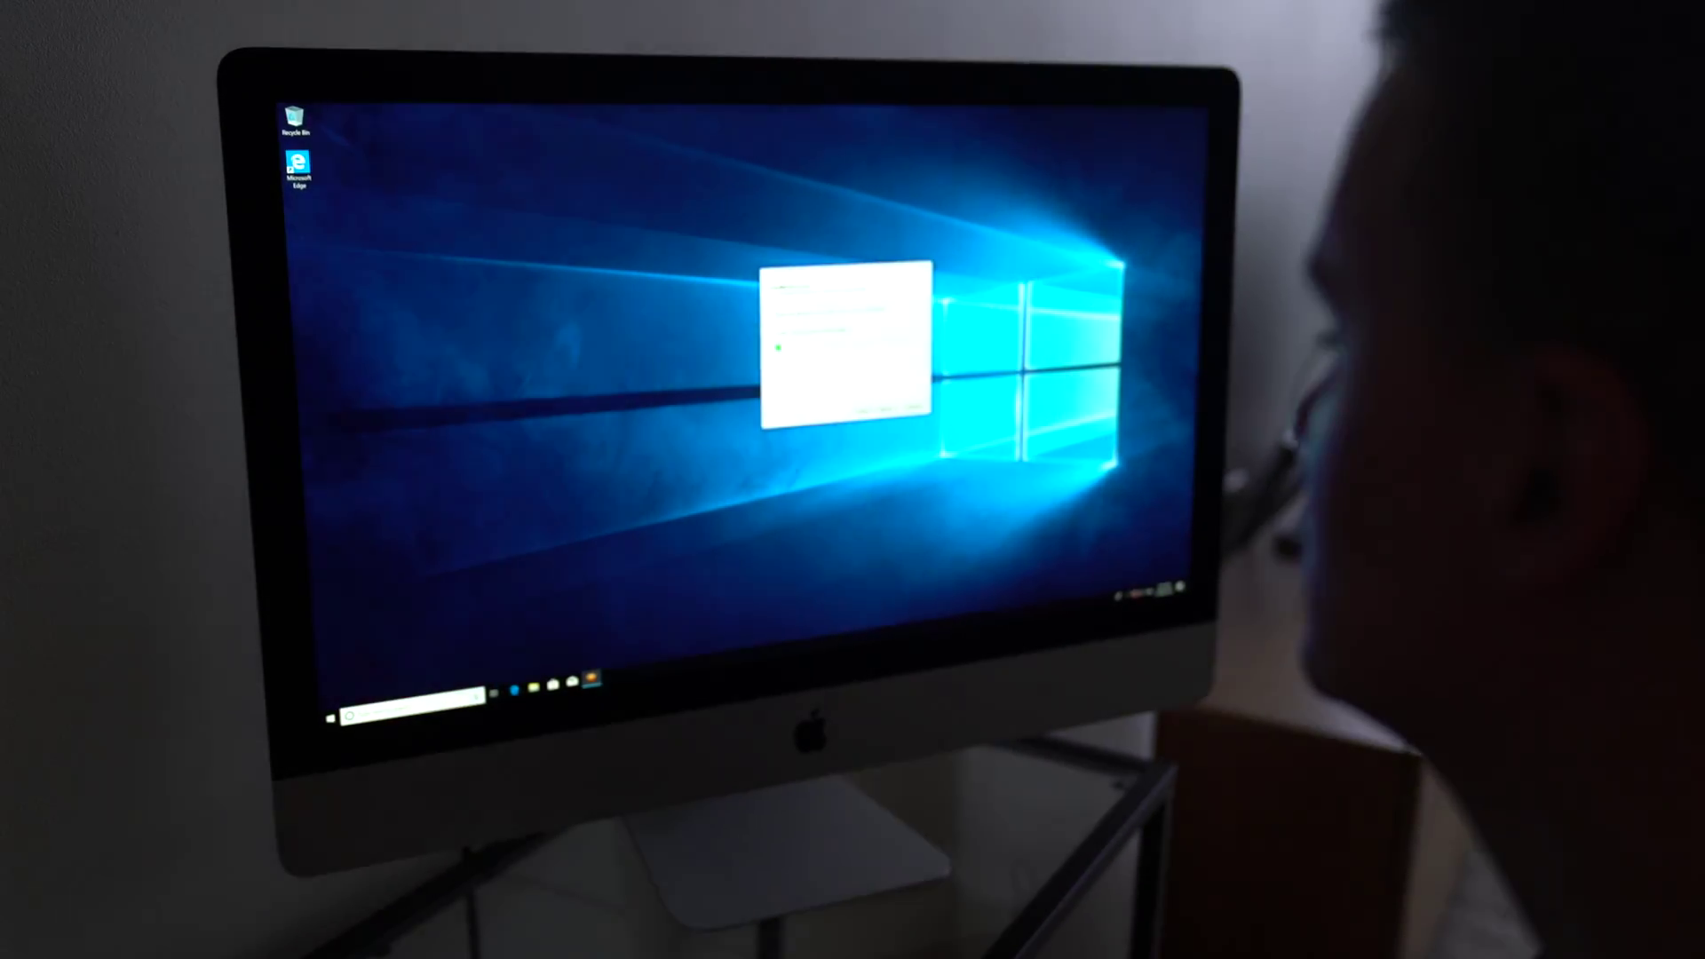